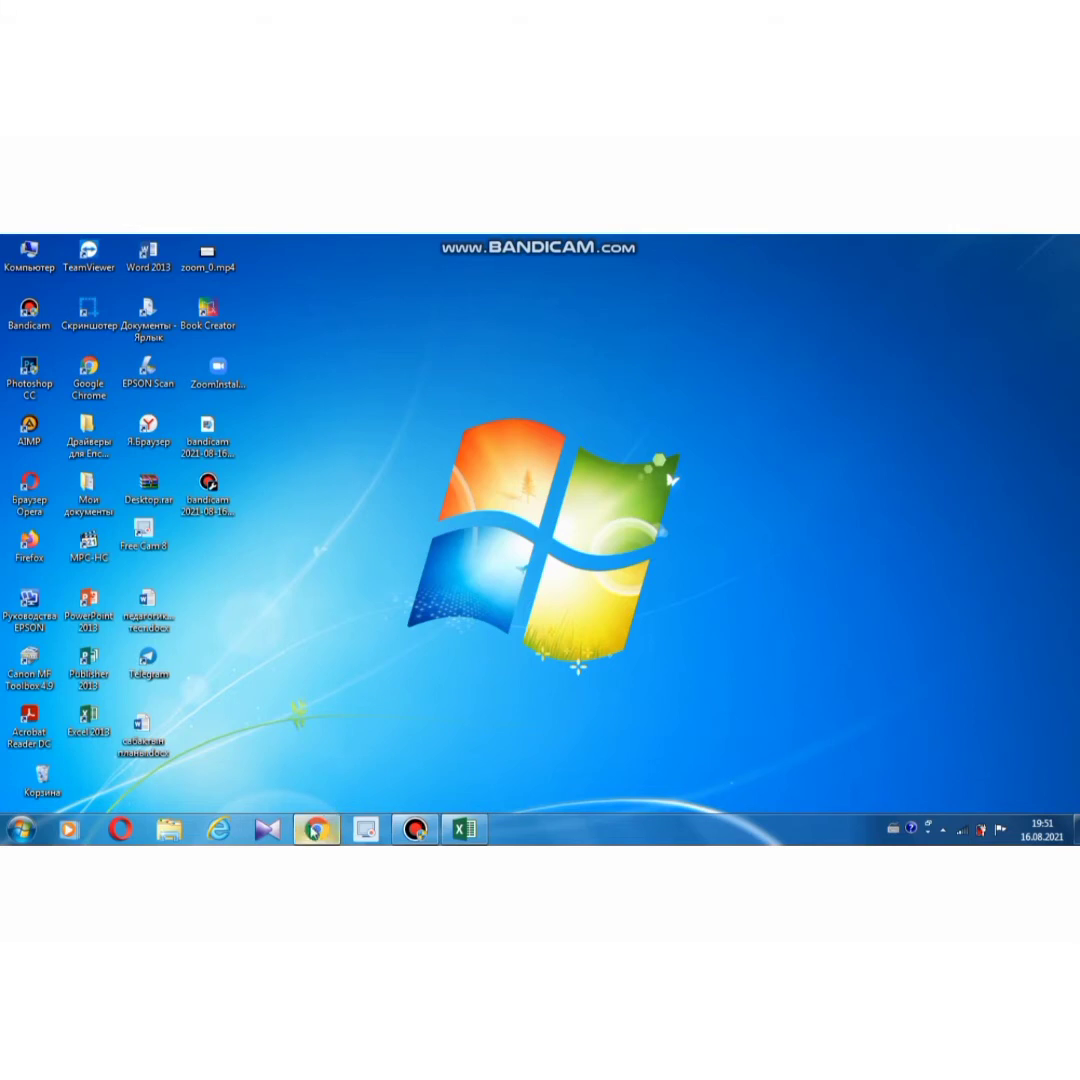
# In Chrome, search Google for "мультиурок регистрация" and open the multiurok.ru registration result
pyautogui.click(317, 828)
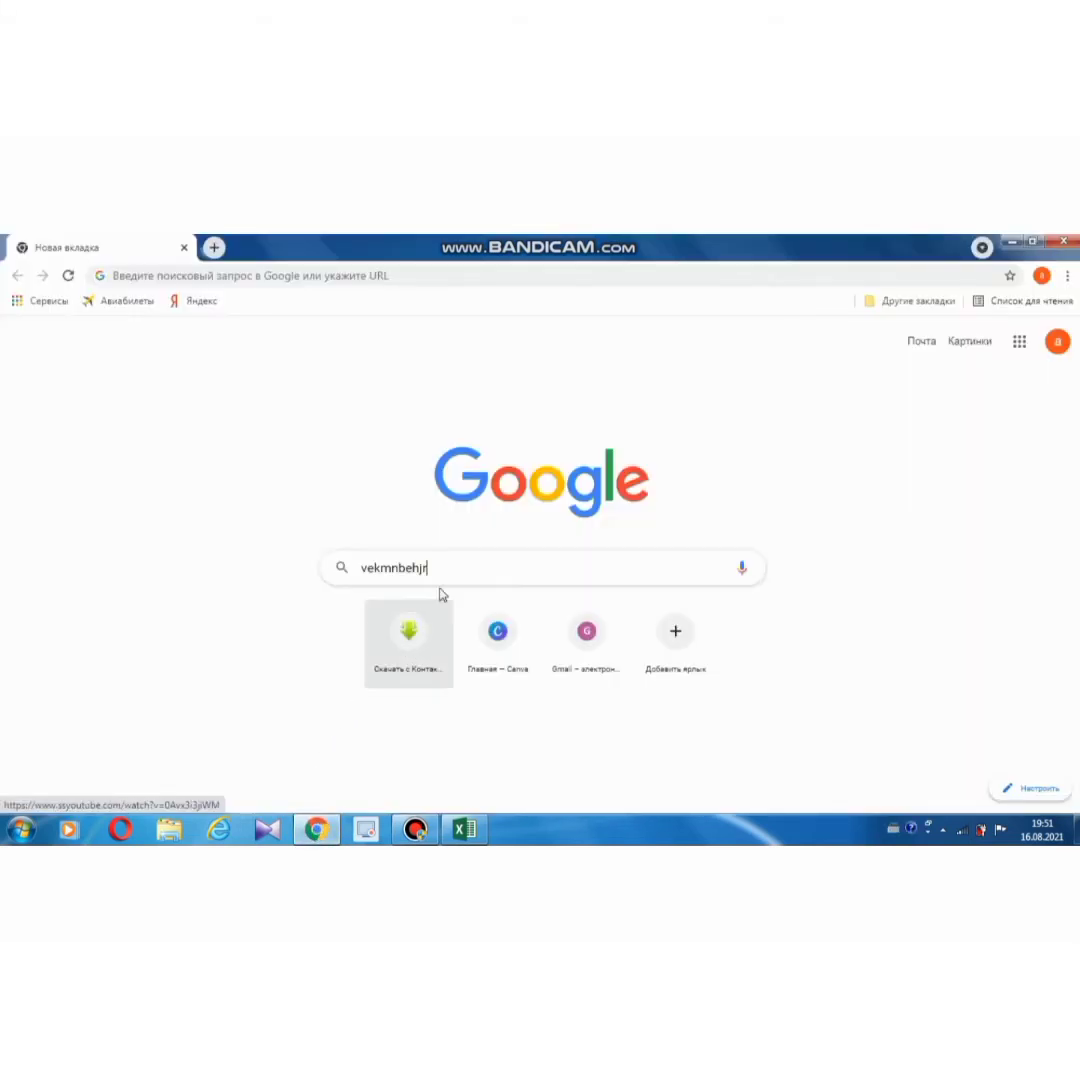
pyautogui.press('BackSpace')
pyautogui.press('BackSpace')
pyautogui.press('BackSpace')
pyautogui.press('BackSpace')
pyautogui.press('BackSpace')
pyautogui.press('BackSpace')
pyautogui.press('BackSpace')
pyautogui.press('BackSpace')
pyautogui.press('BackSpace')
pyautogui.press('BackSpace')
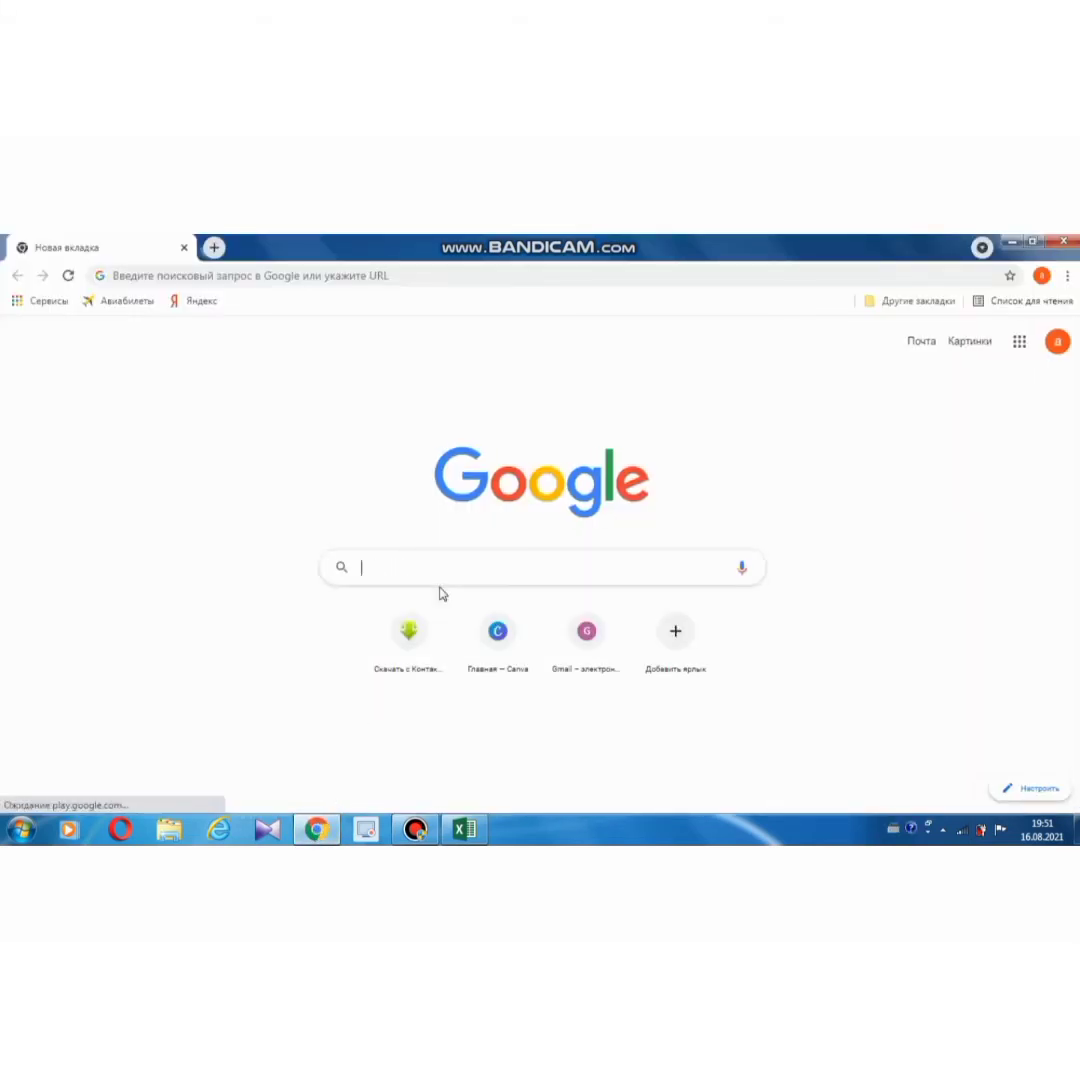
pyautogui.write('мульти')
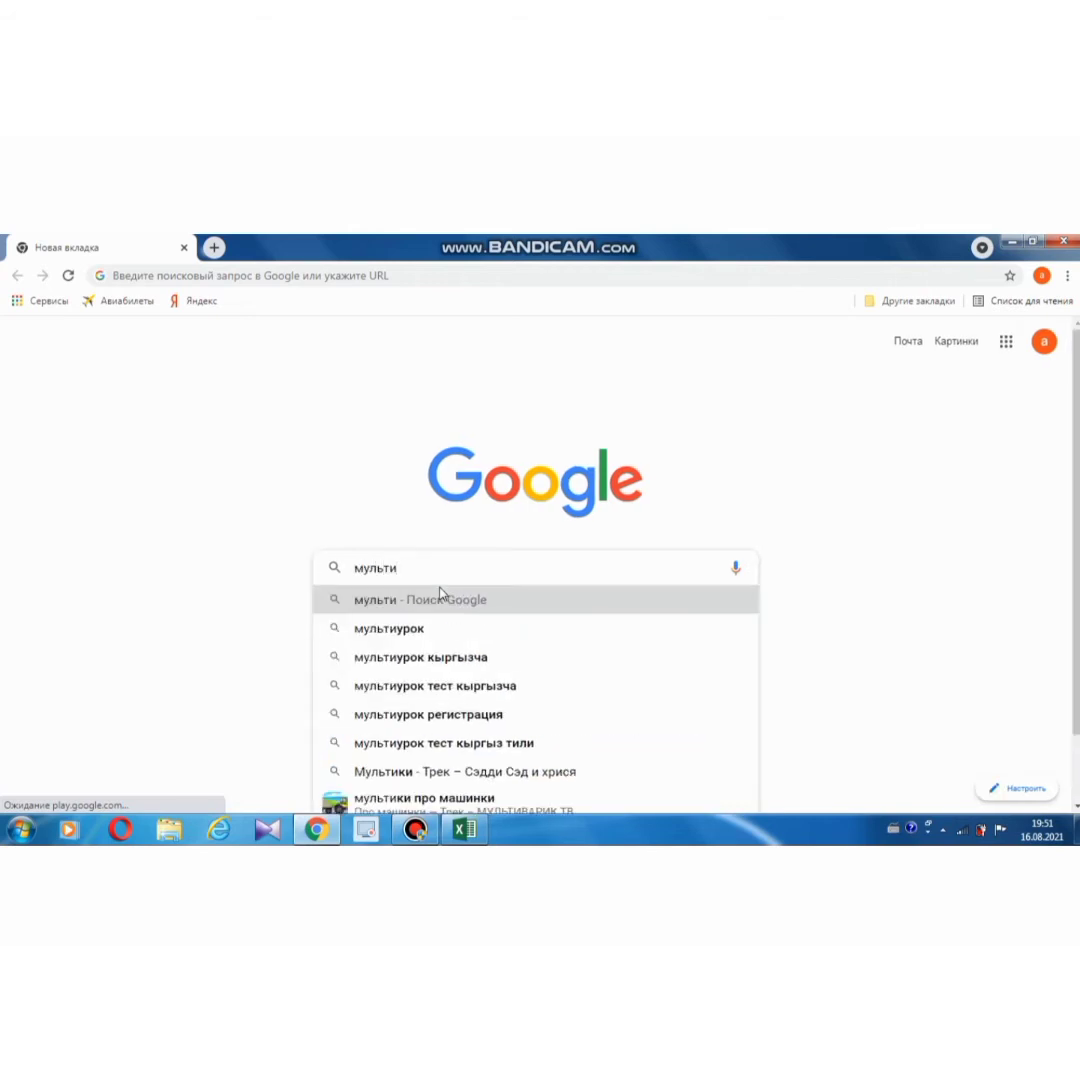
pyautogui.write('урок')
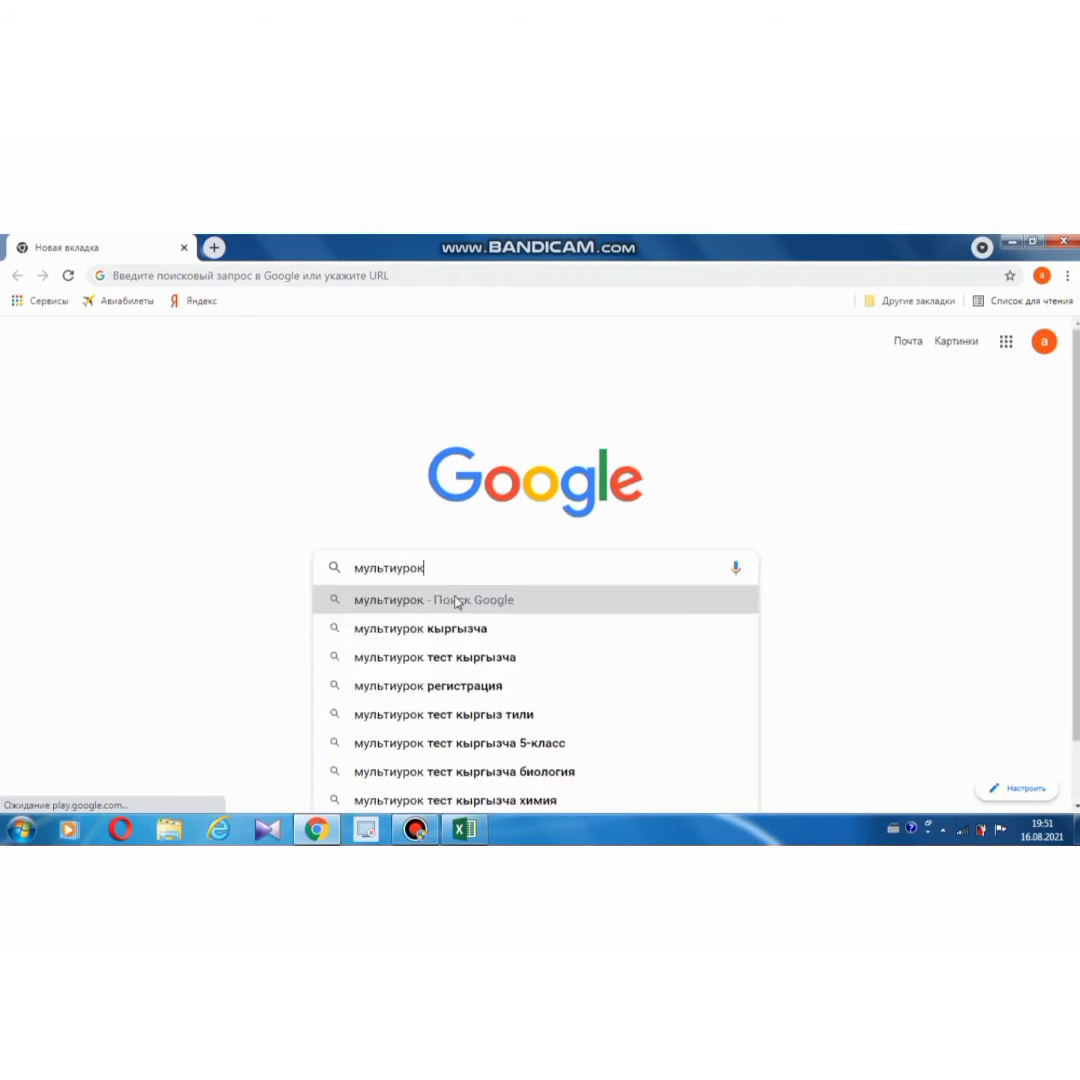
pyautogui.click(468, 686)
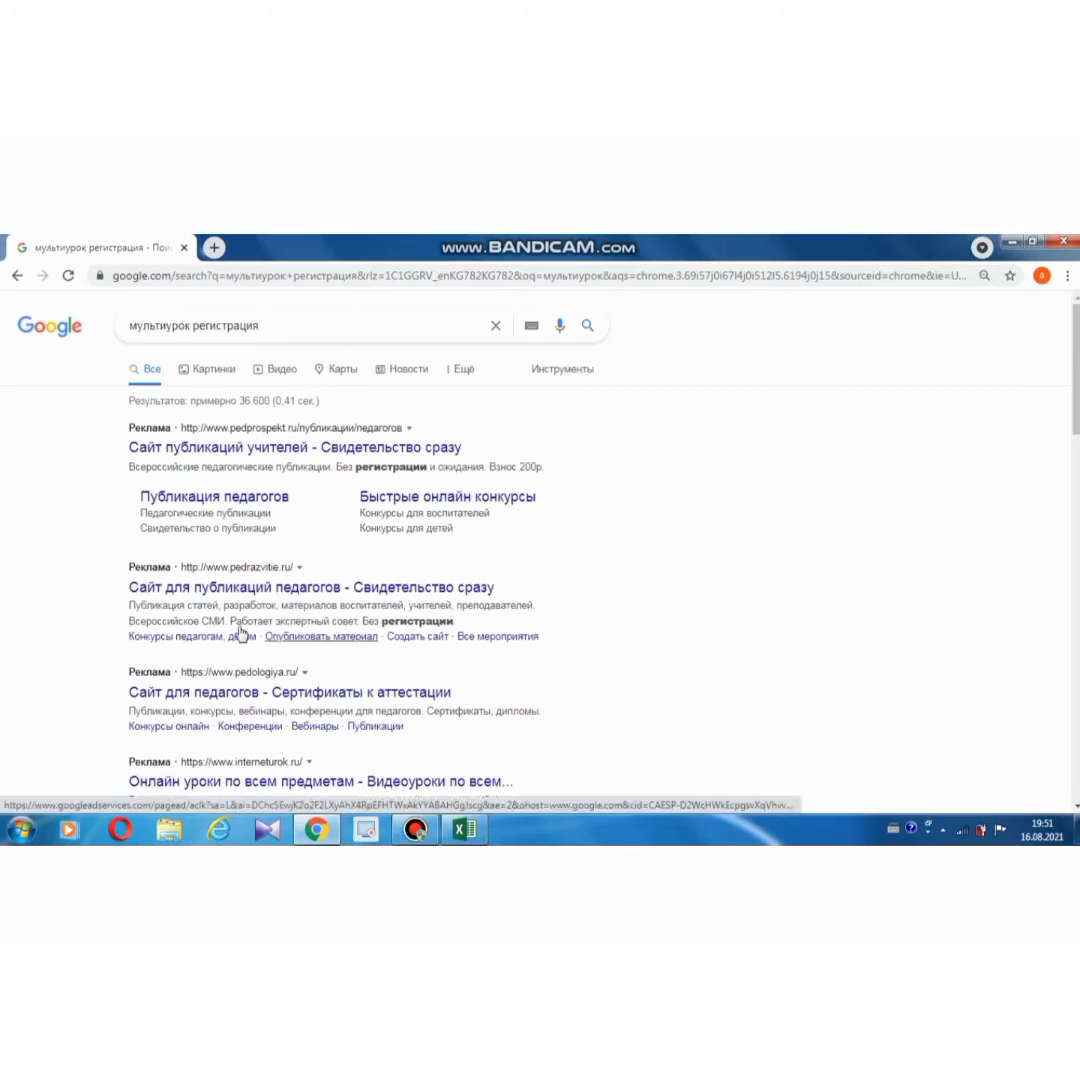
pyautogui.scroll(-3, 248, 688)
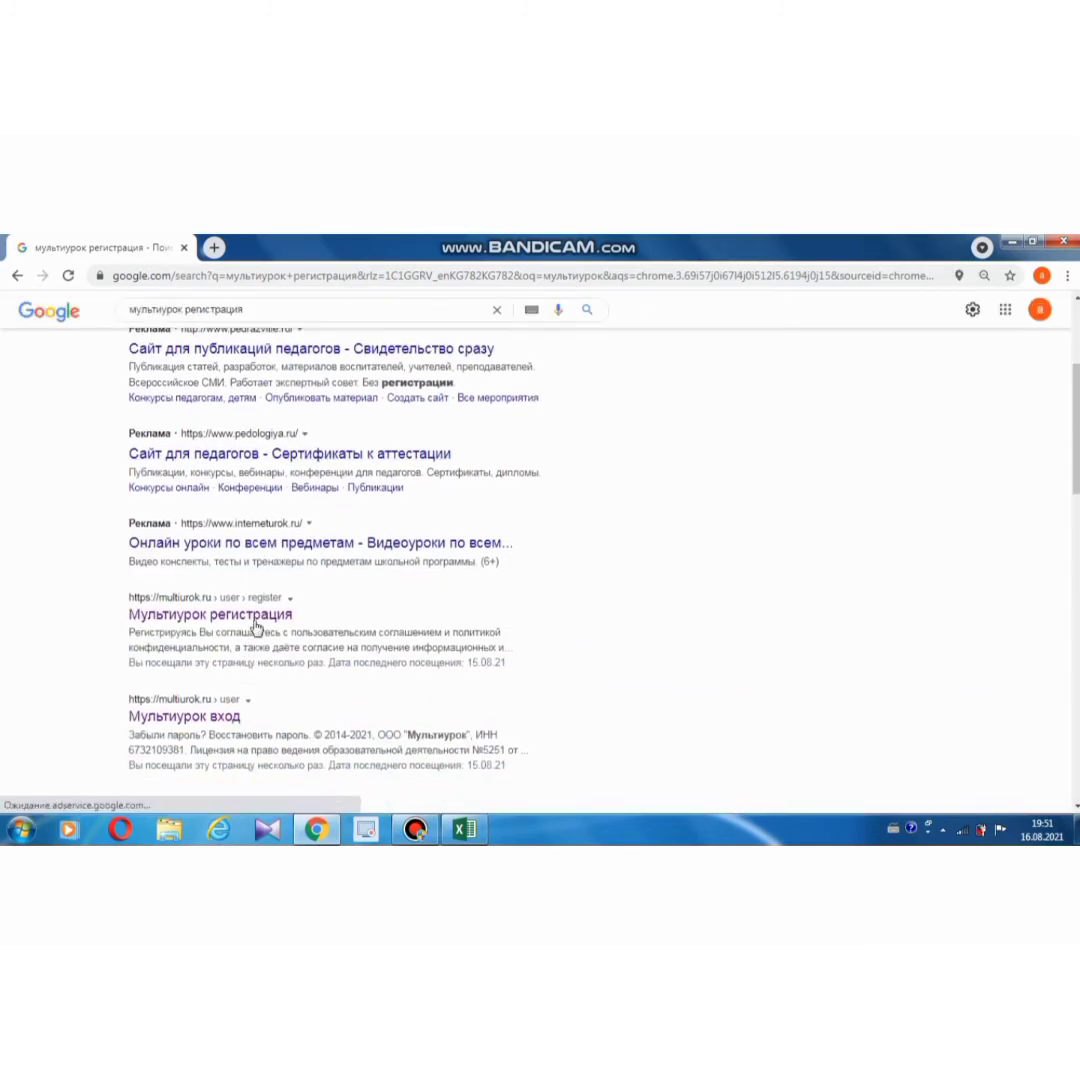
pyautogui.click(257, 623)
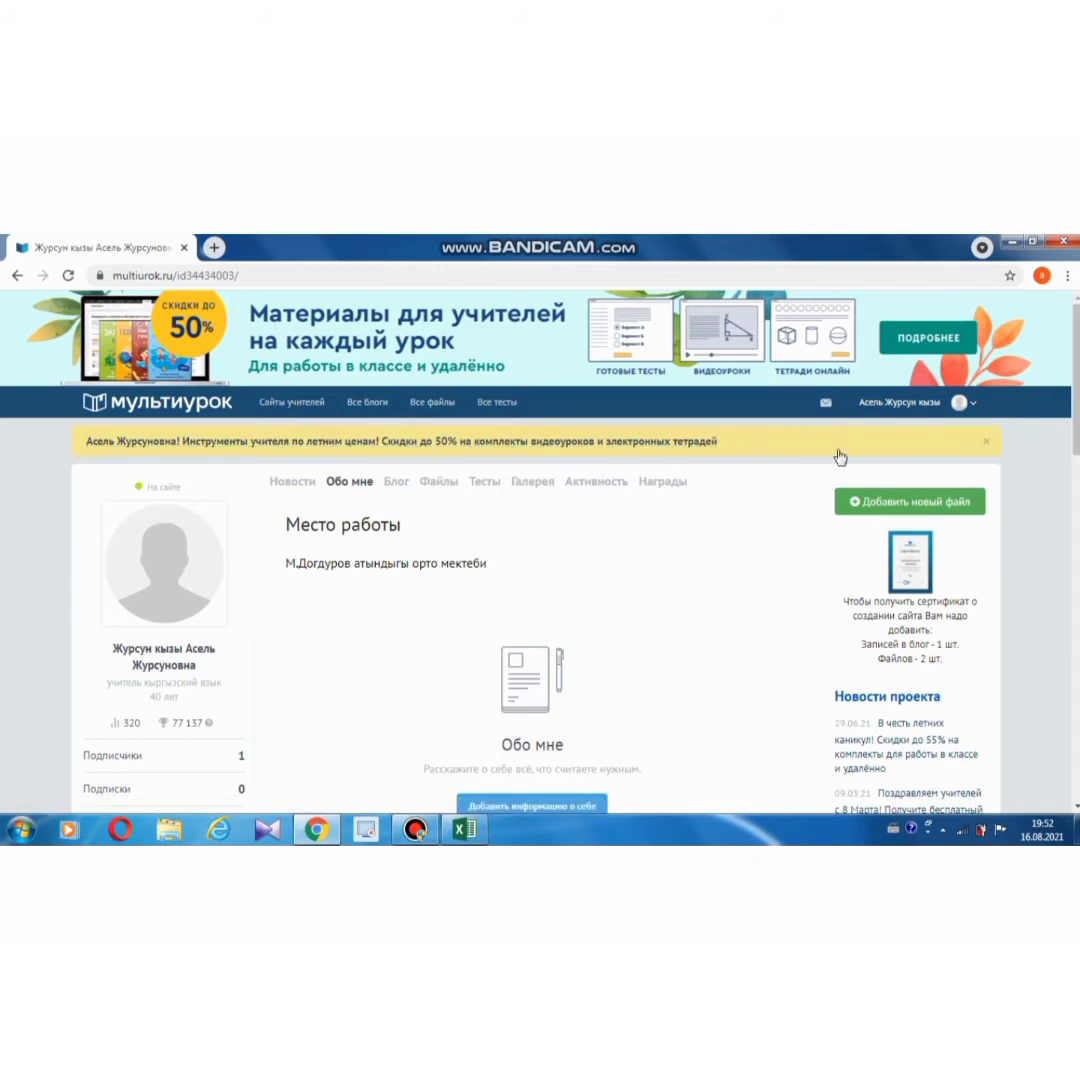
# View the signed-in Google account's details in a new tab and close that tab
pyautogui.click(214, 248)
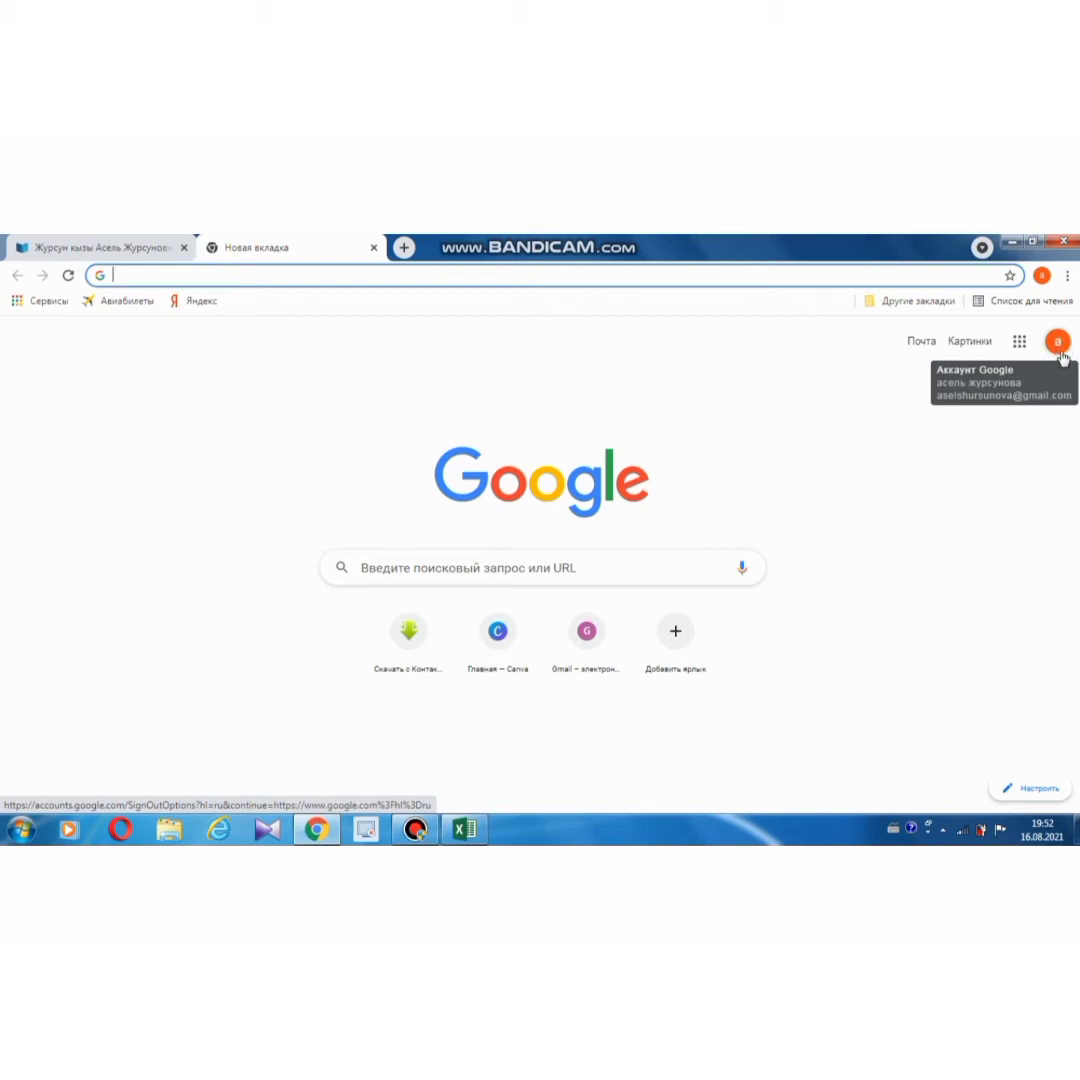
pyautogui.click(1060, 350)
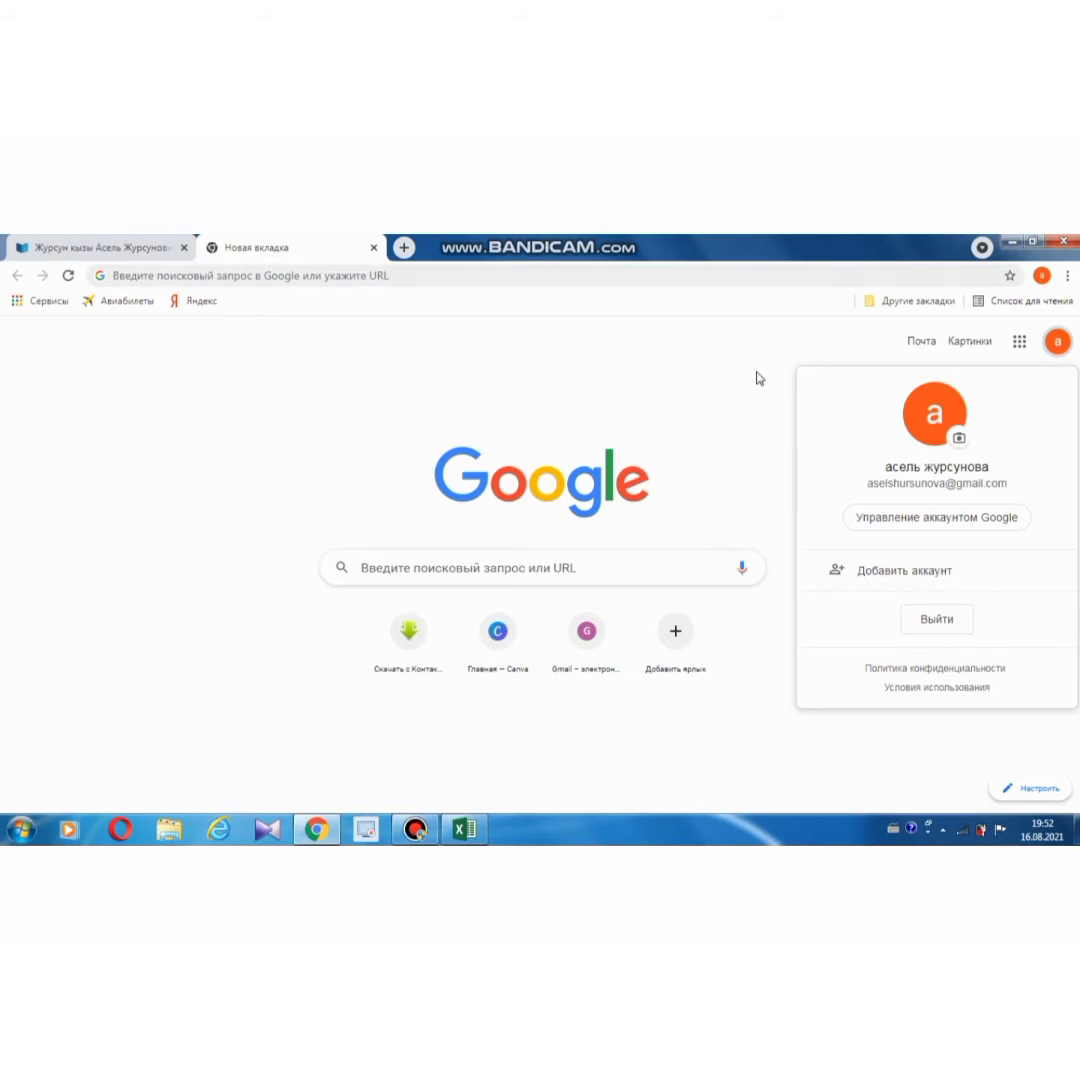
pyautogui.click(683, 378)
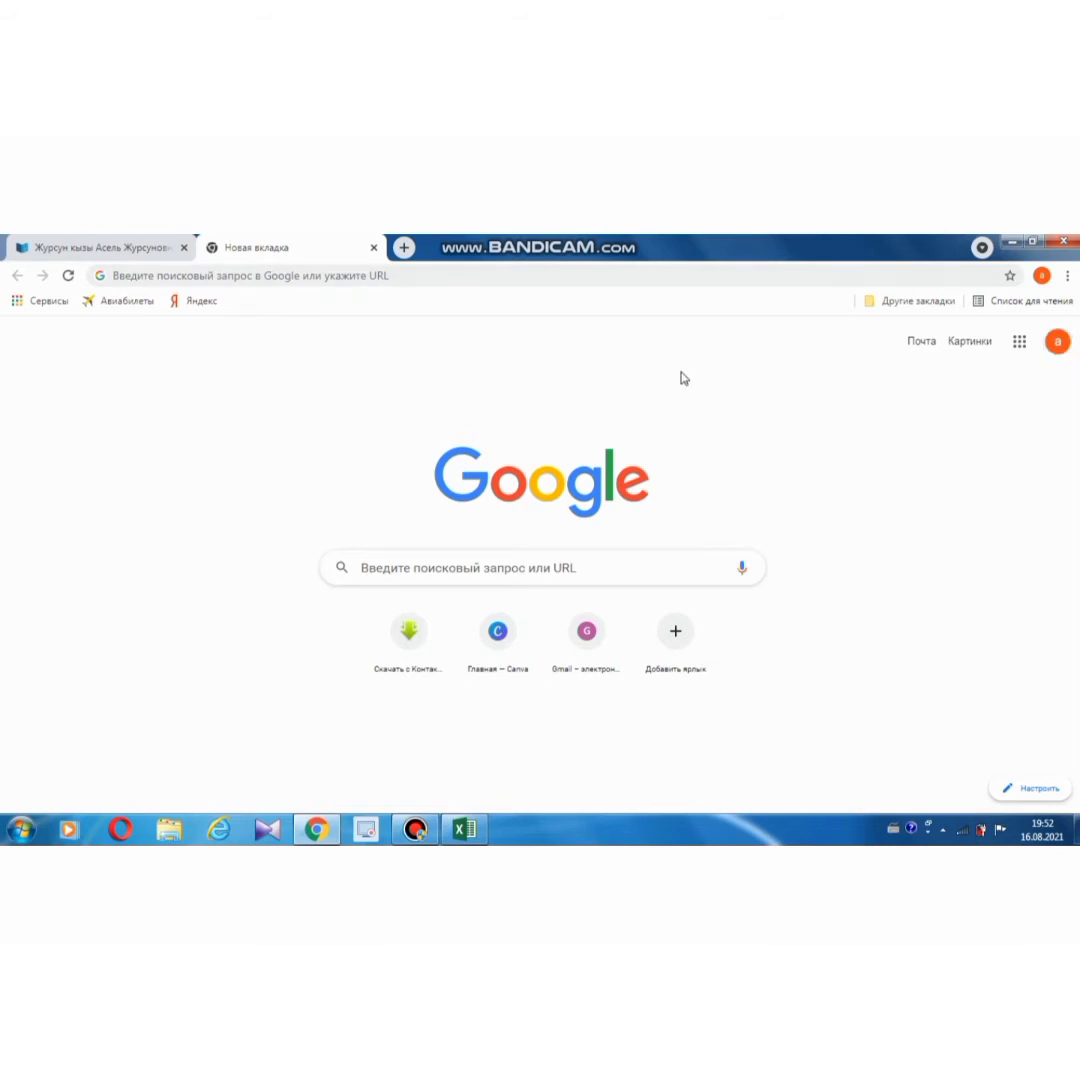
pyautogui.click(373, 248)
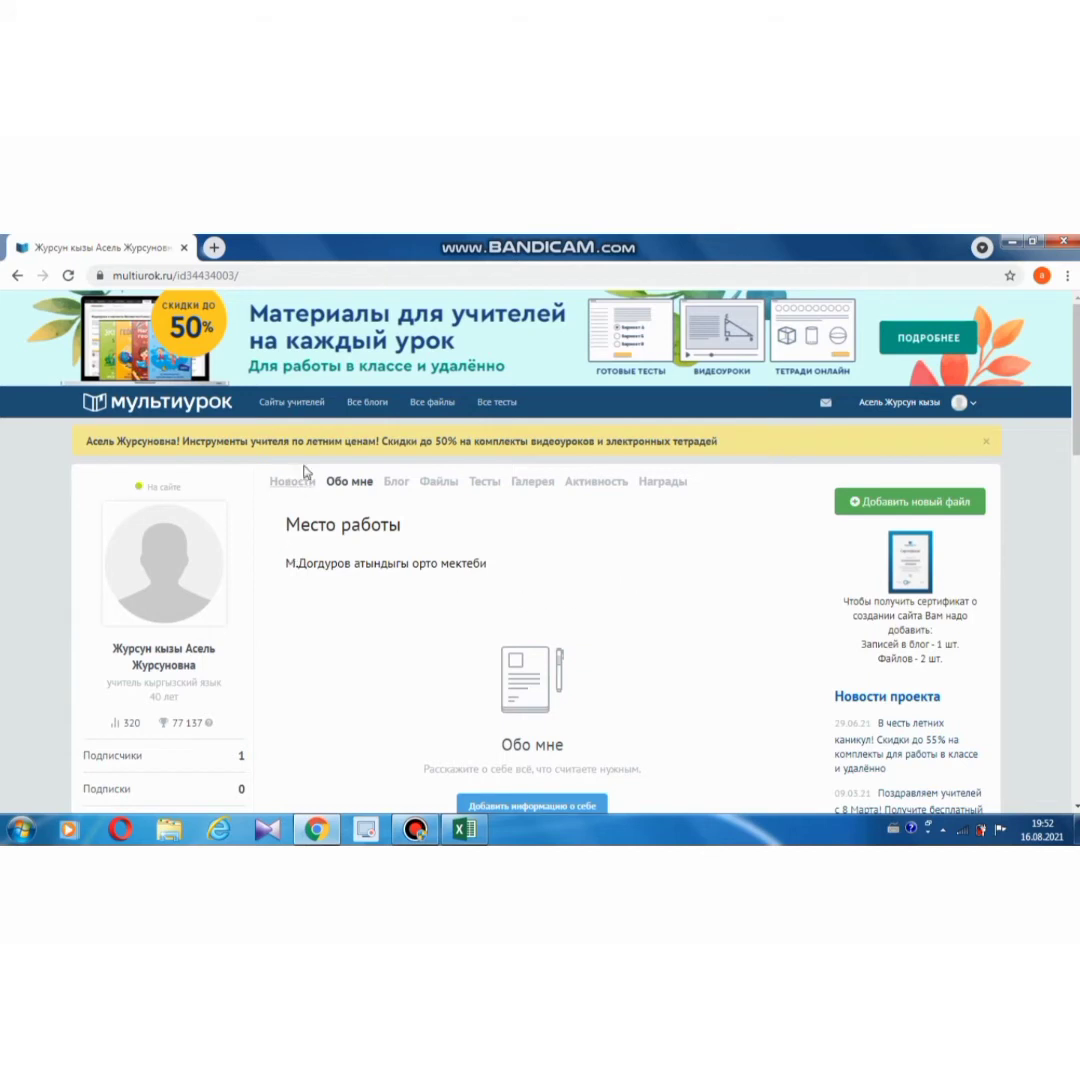
# Go to the profile's Тесты section, look through the existing tests and start adding a new test
pyautogui.click(484, 486)
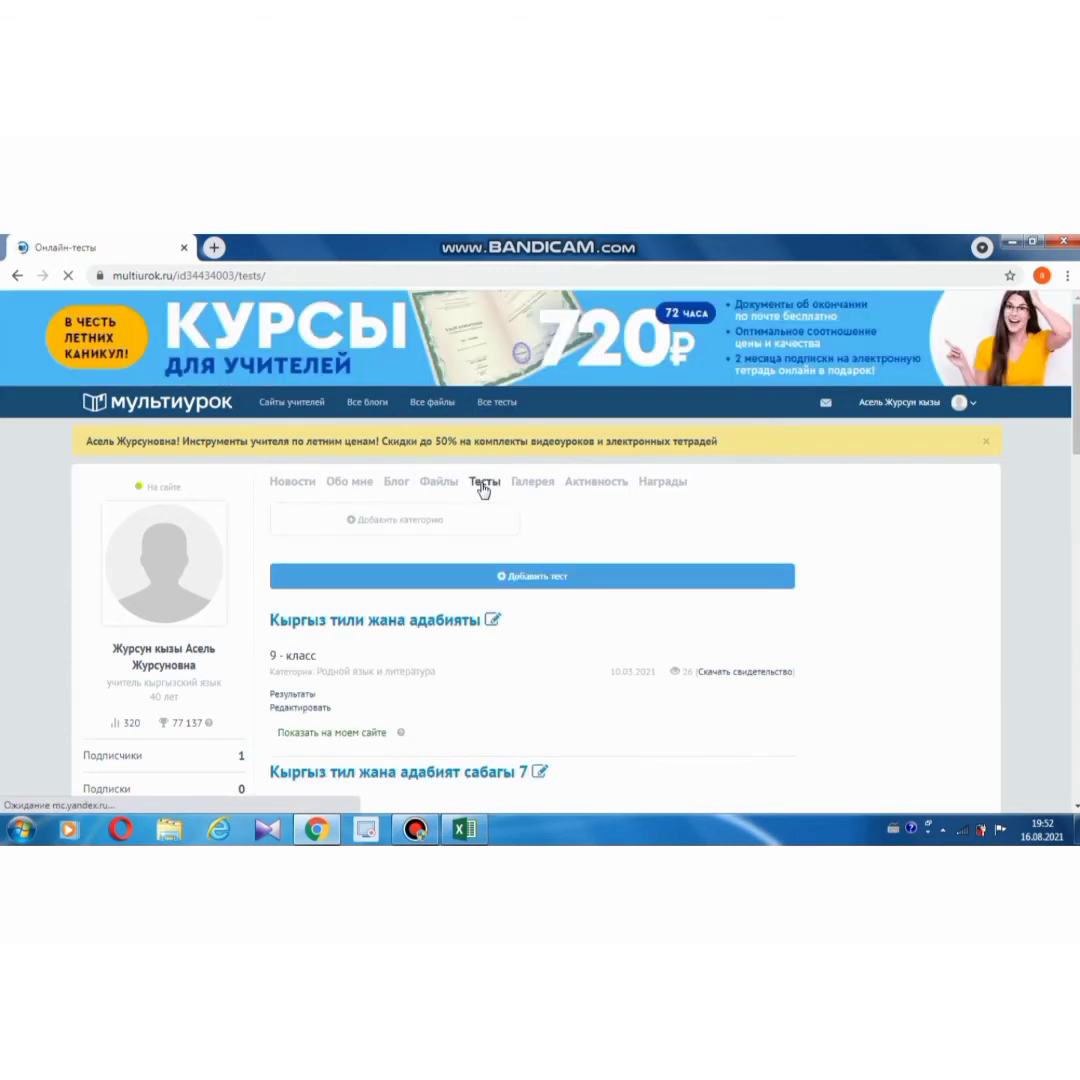
pyautogui.scroll(-3, 473, 619)
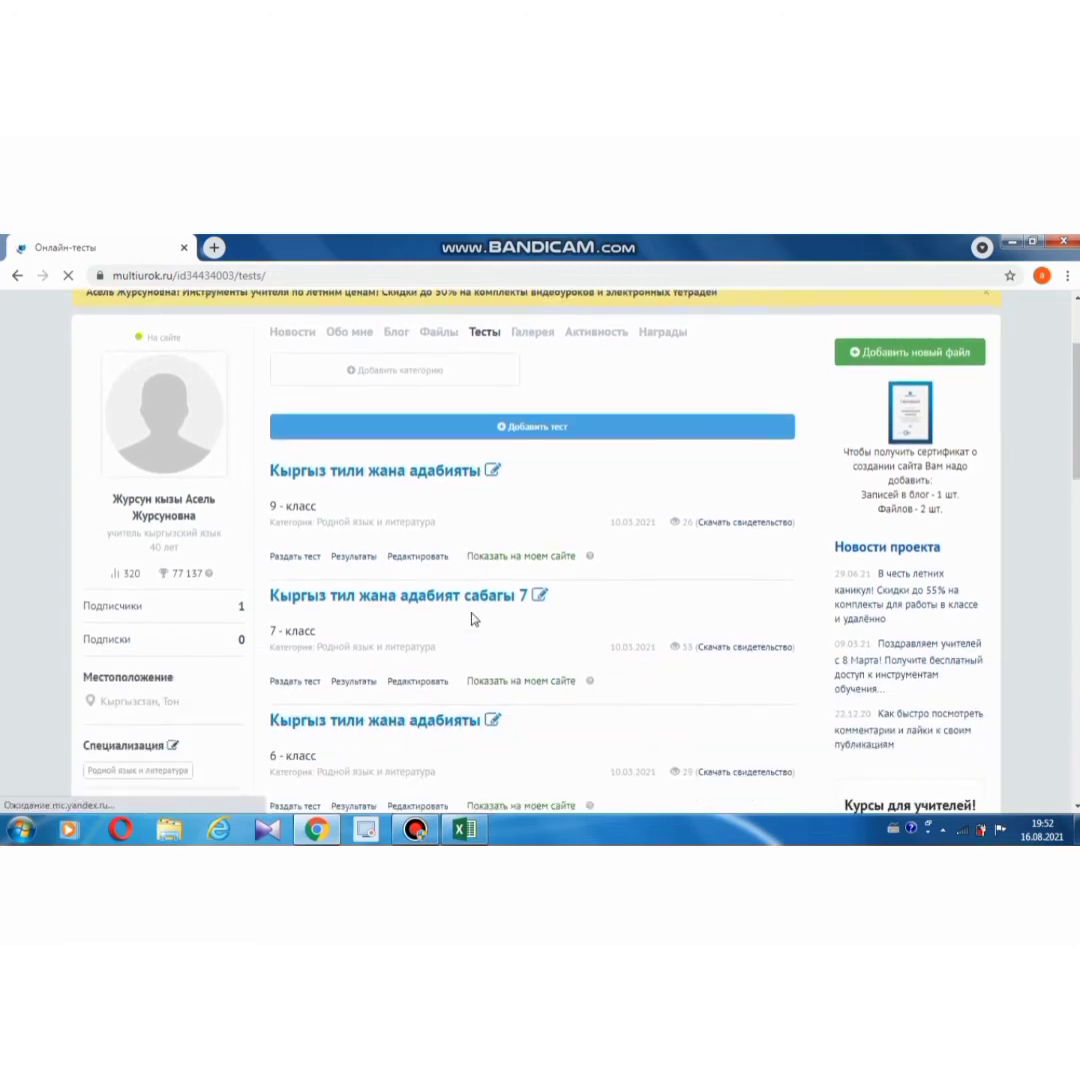
pyautogui.scroll(-4, 473, 619)
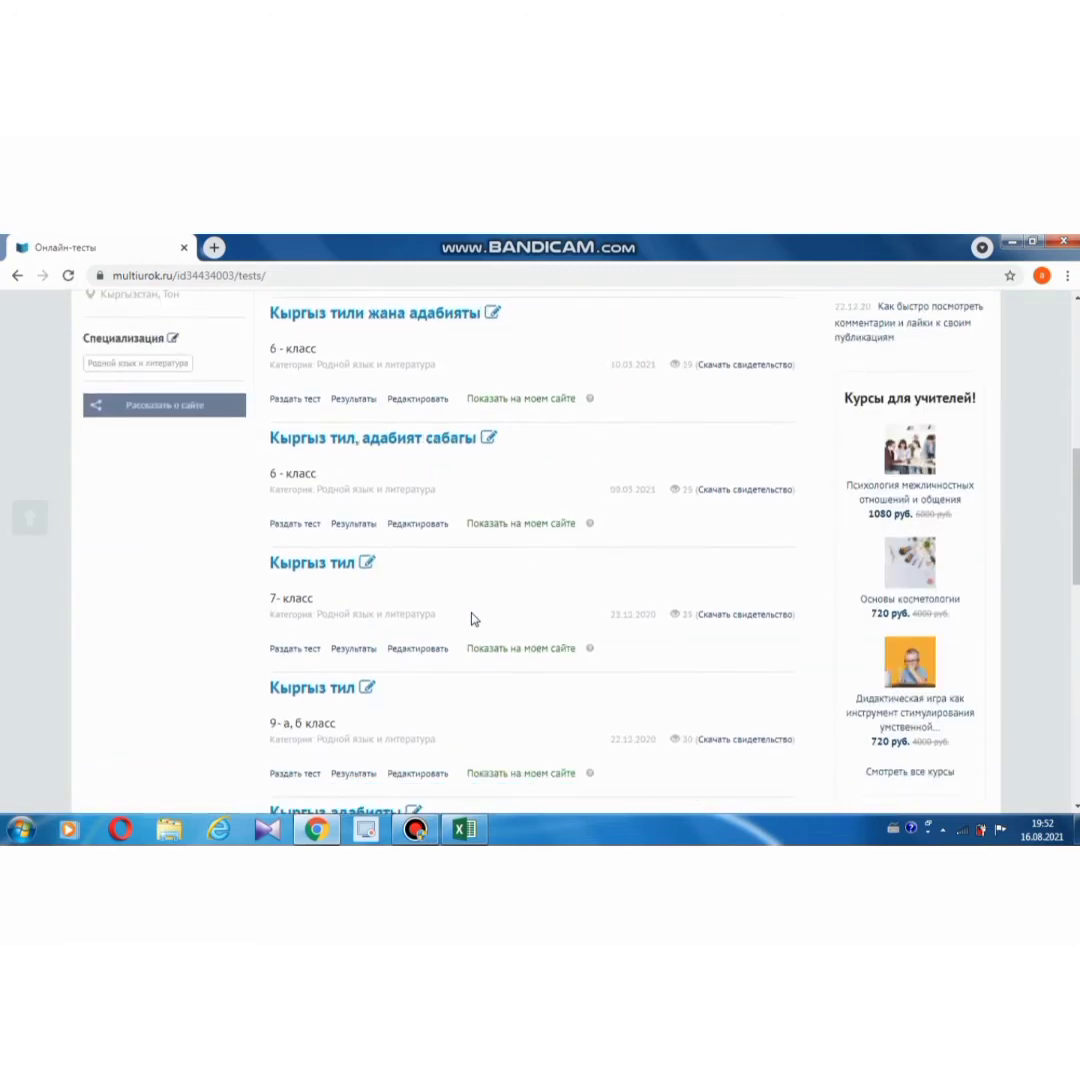
pyautogui.scroll(7, 473, 619)
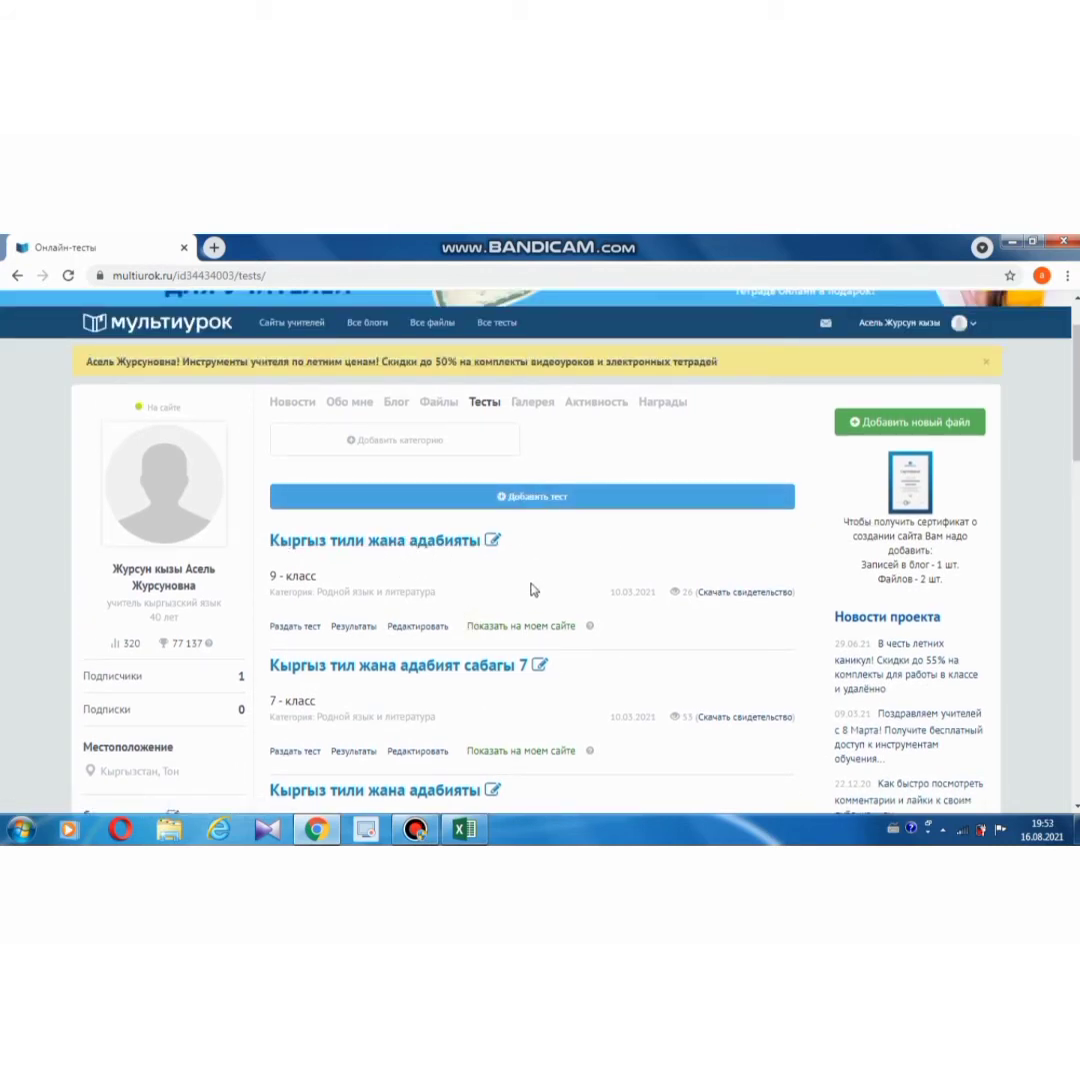
pyautogui.click(524, 498)
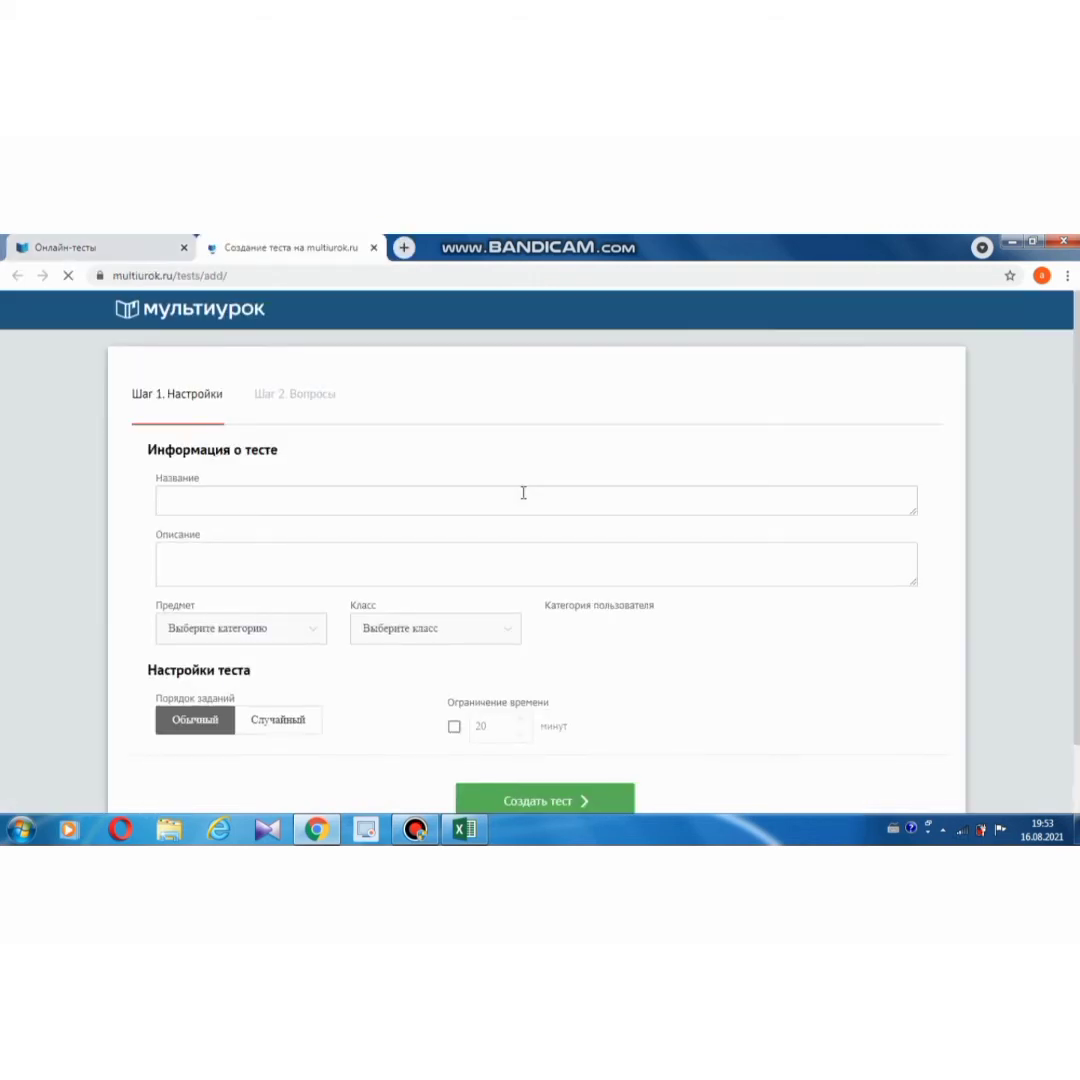
# Name the test "Сөз айкаштарынын байланышуу жолдору", switching the input language to Киргизская (кириллица) for the Kyrgyz letters
pyautogui.click(286, 501)
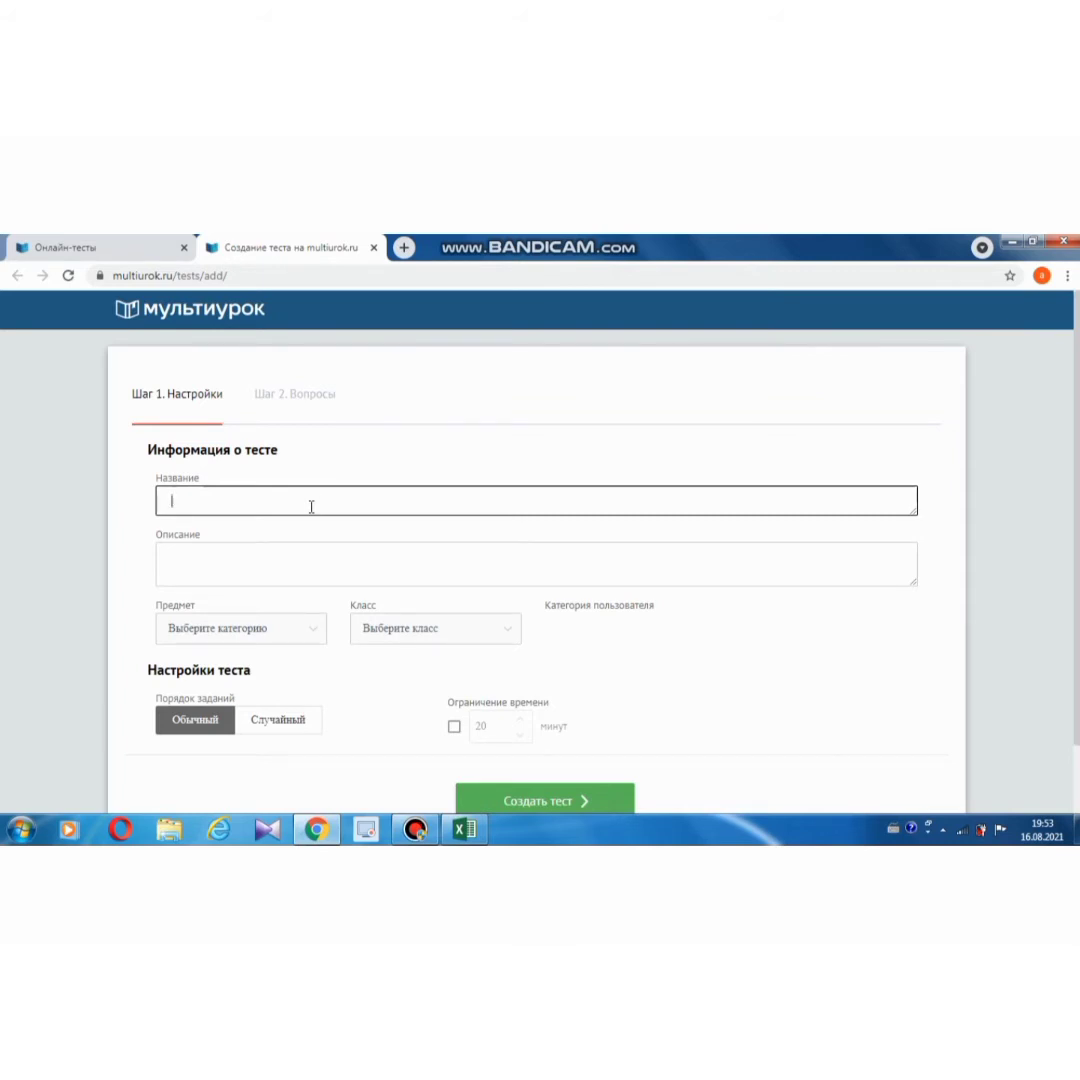
pyautogui.write('С')
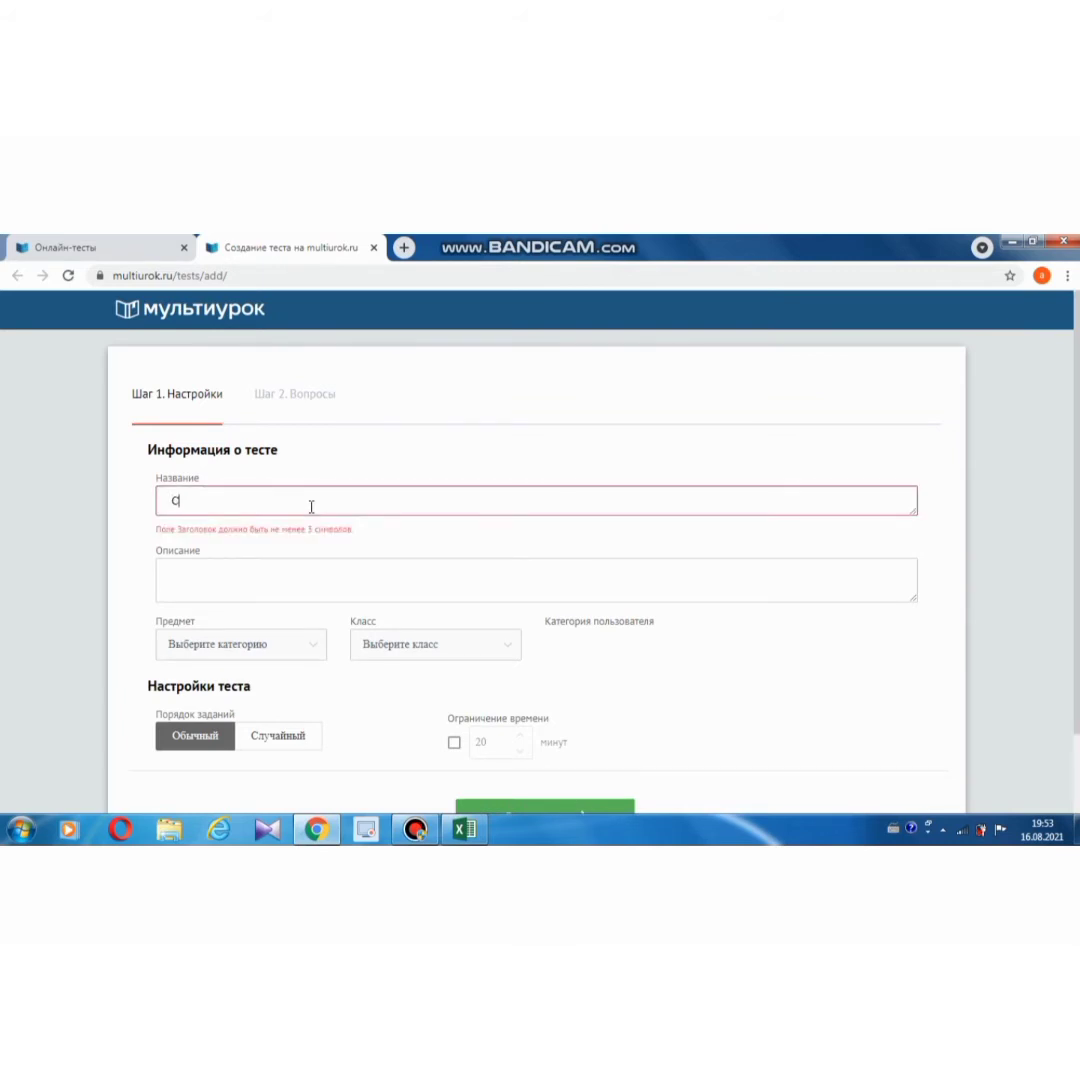
pyautogui.click(895, 826)
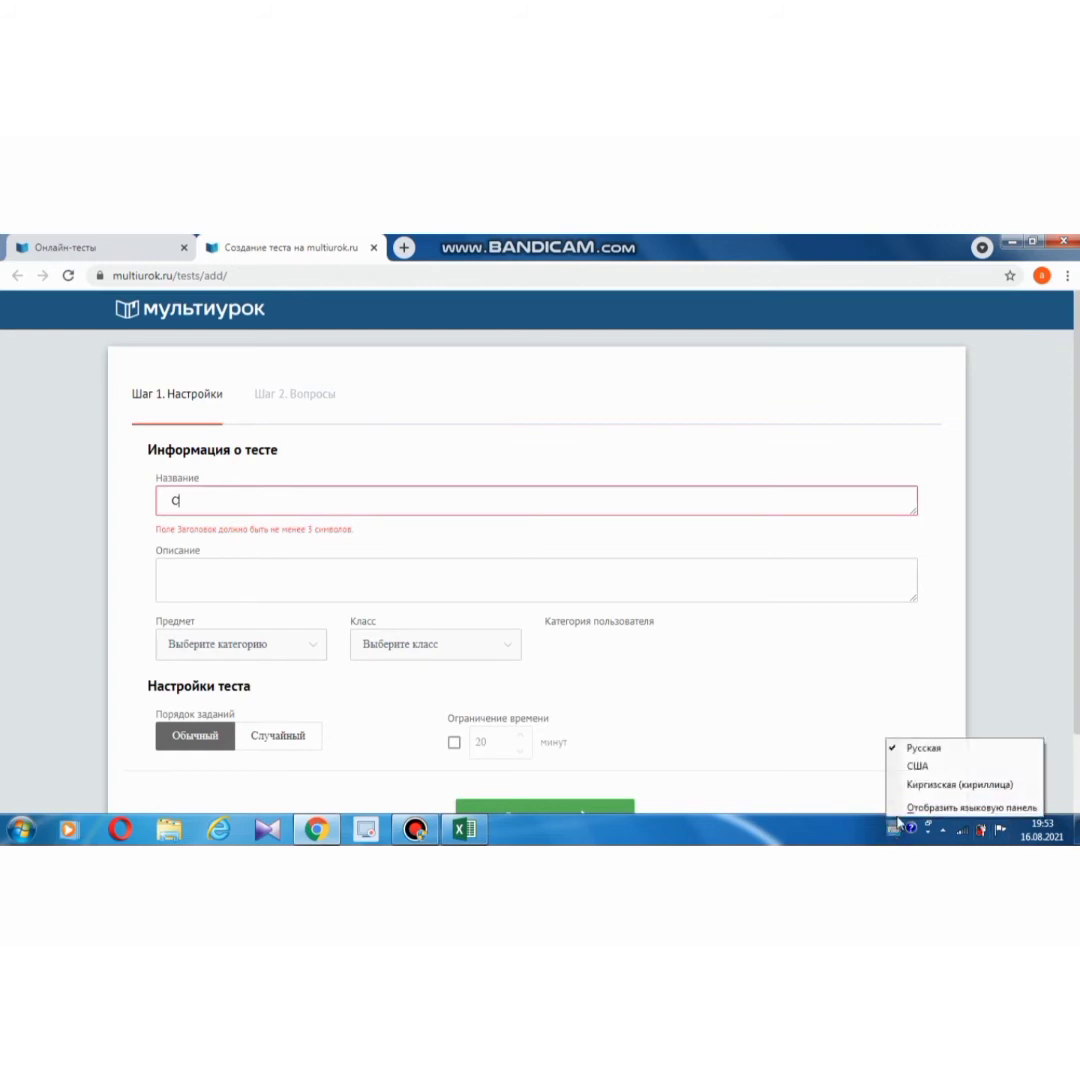
pyautogui.click(923, 784)
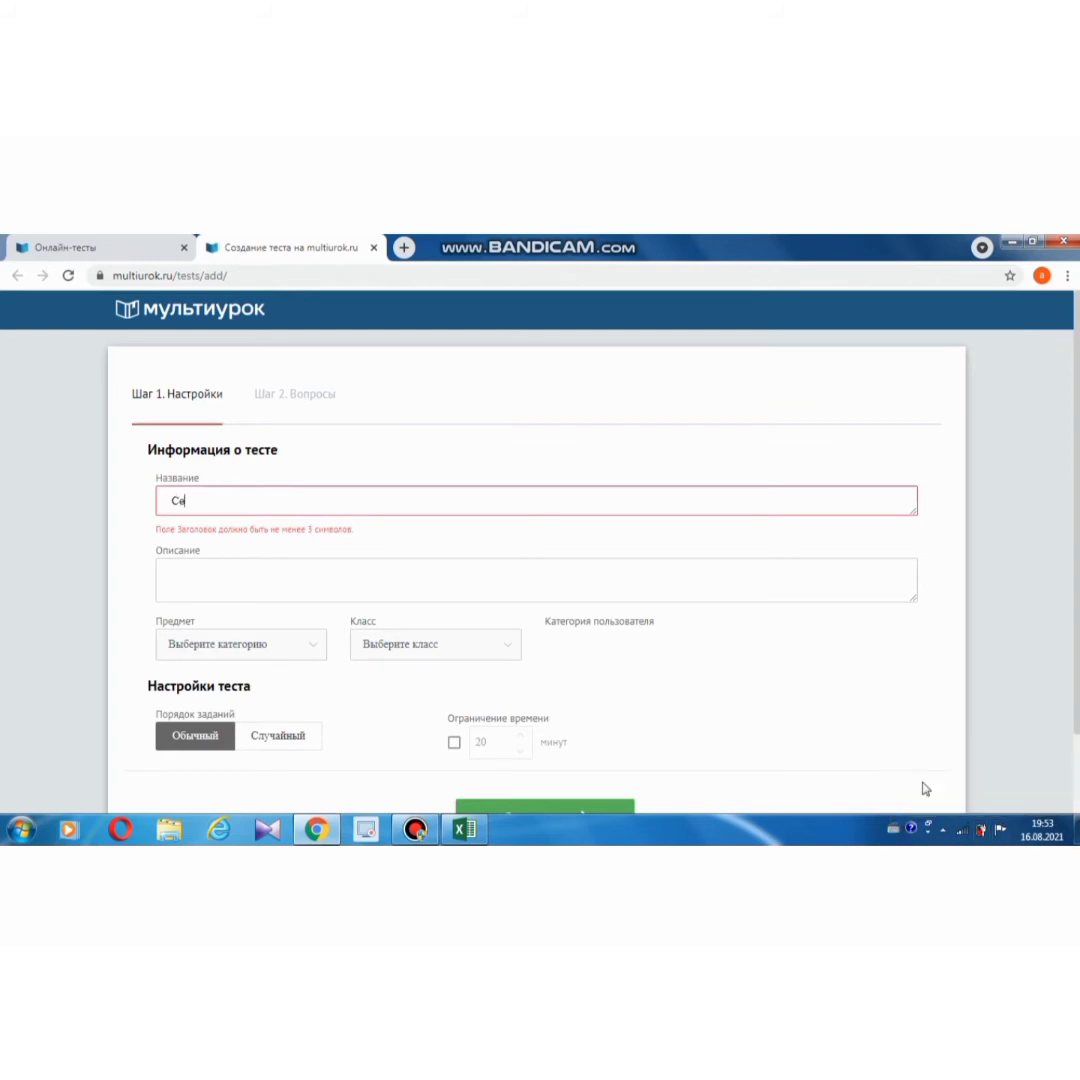
pyautogui.write('өз айкаш')
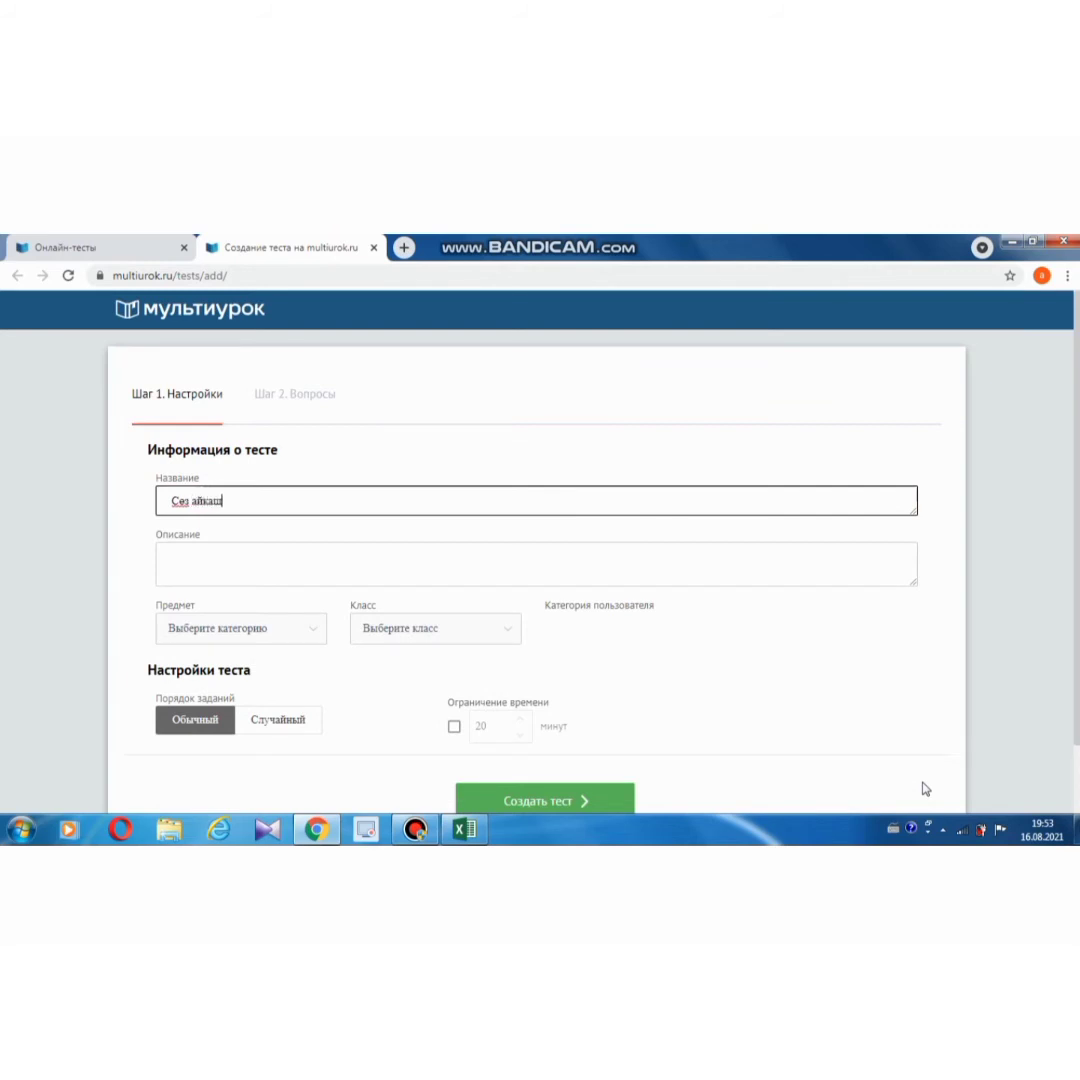
pyautogui.write('тарынын байланышуу жолдору')
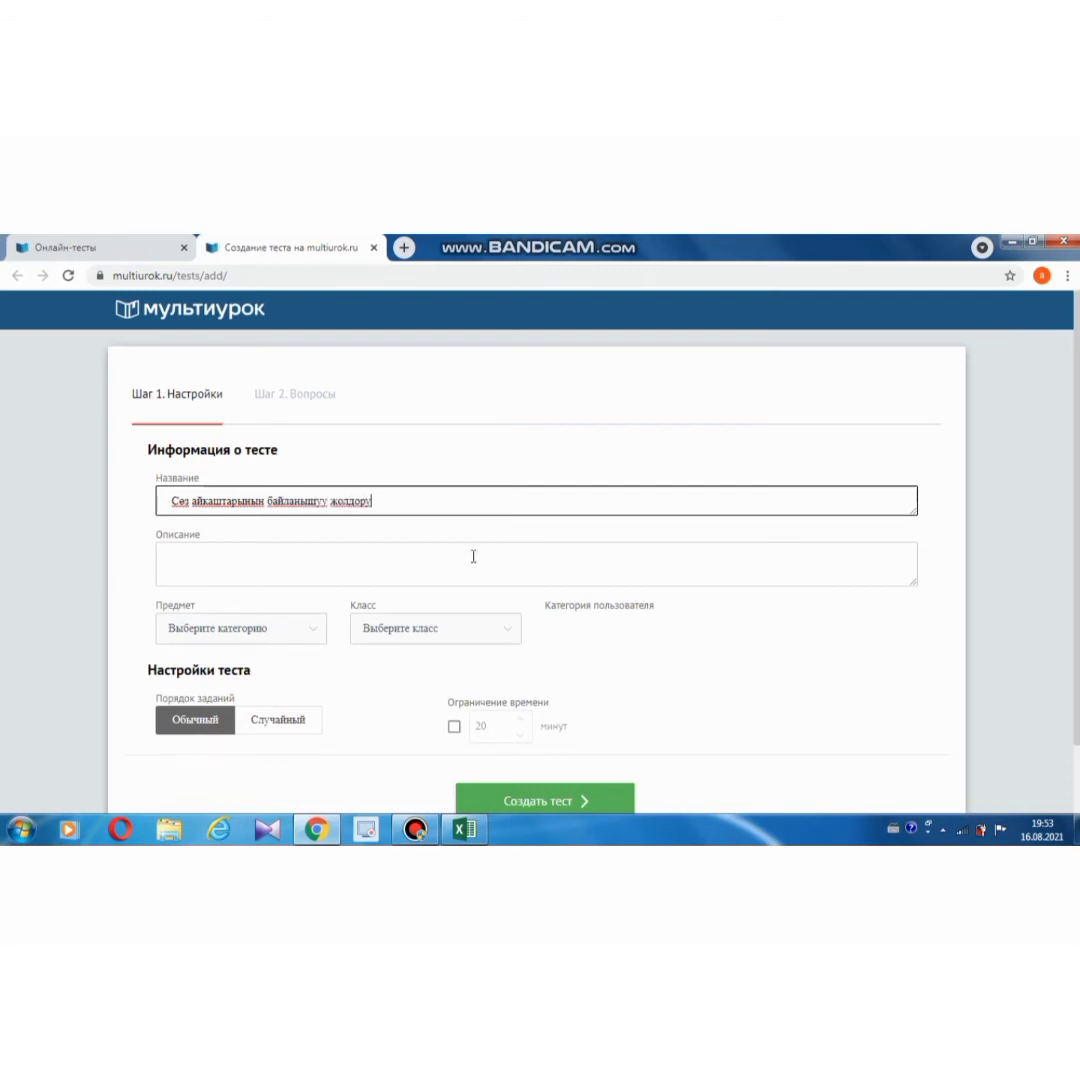
# Enter "Кыргыз тили 8-класс" as the test's description
pyautogui.click(296, 565)
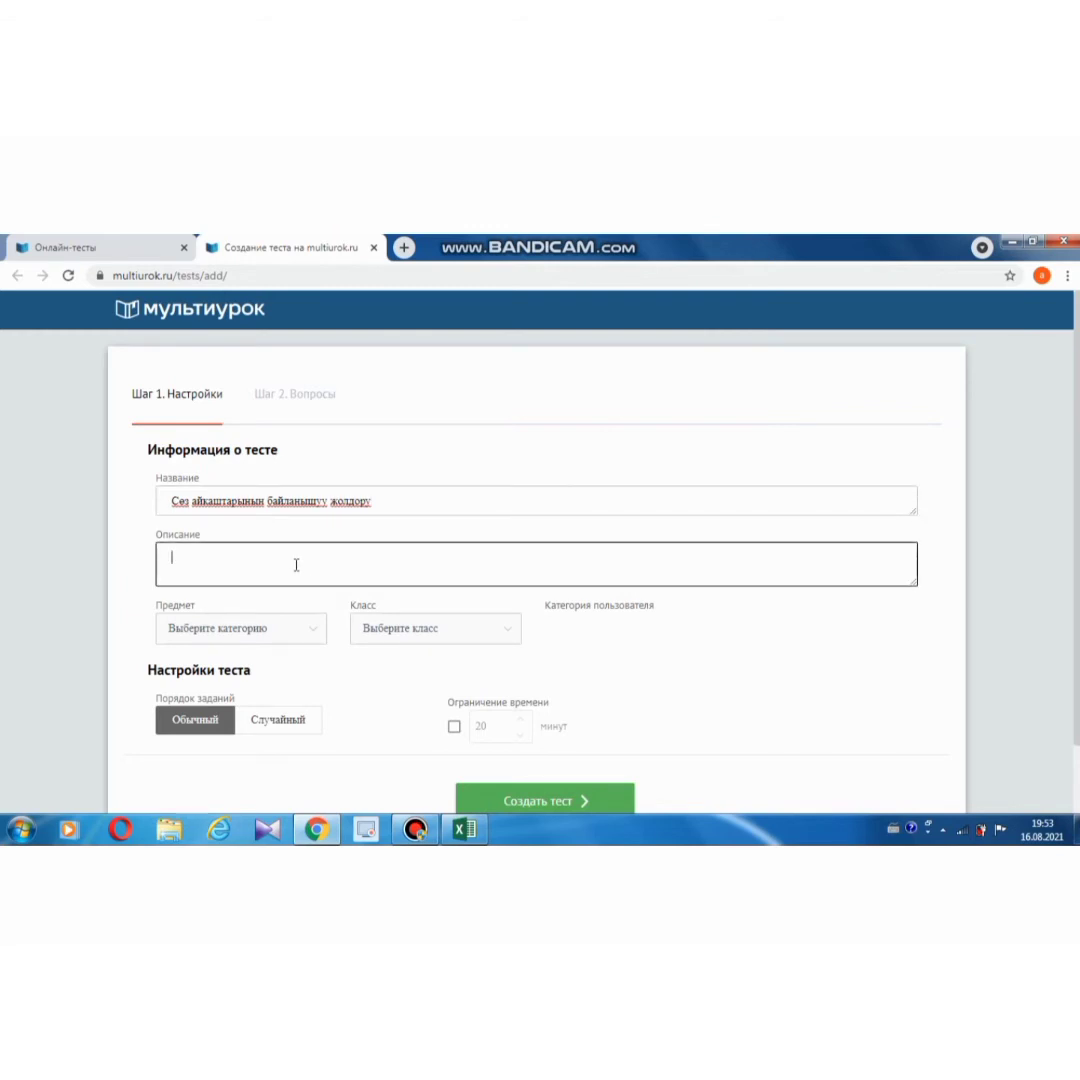
pyautogui.write('Кыргыз т')
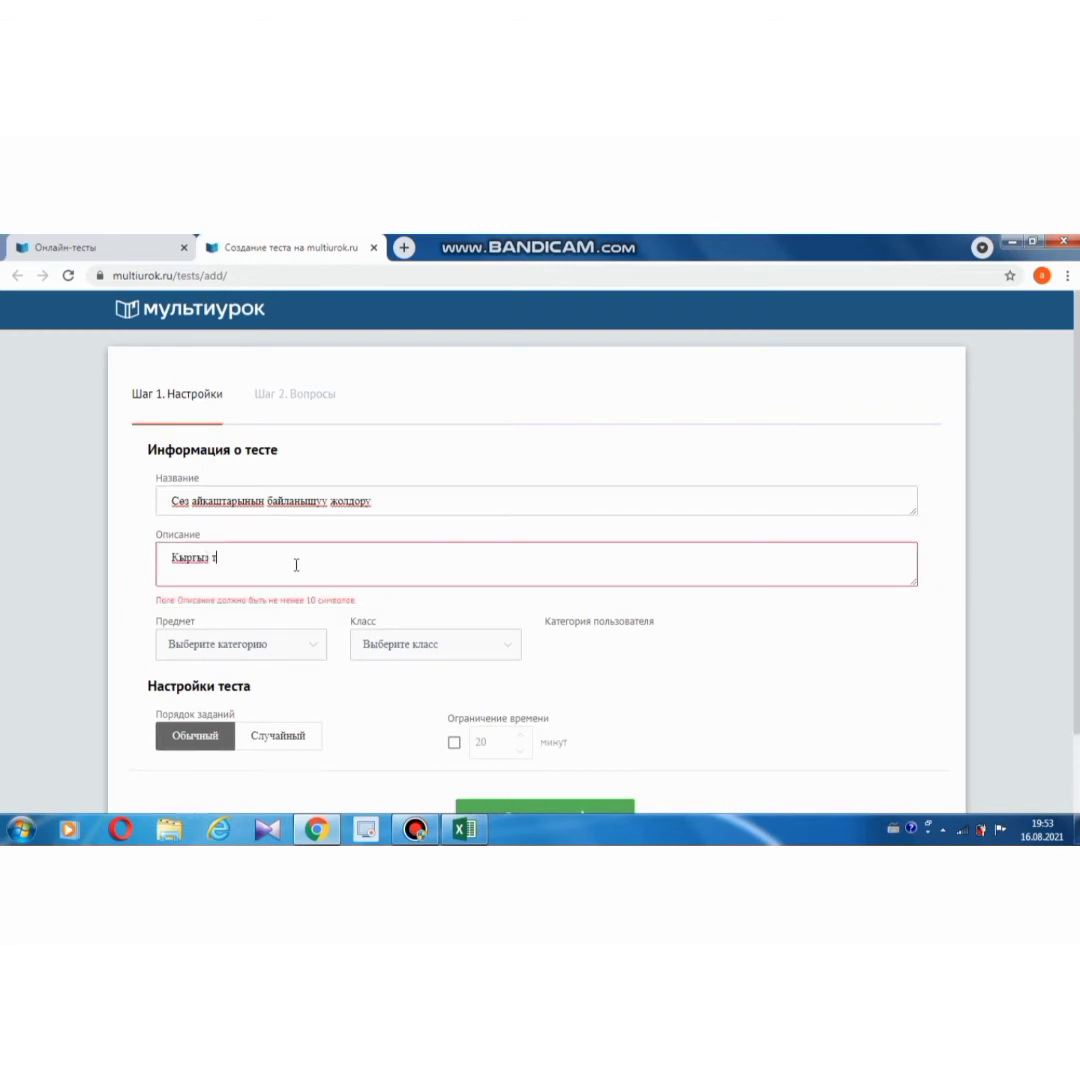
pyautogui.write('или 8-класс')
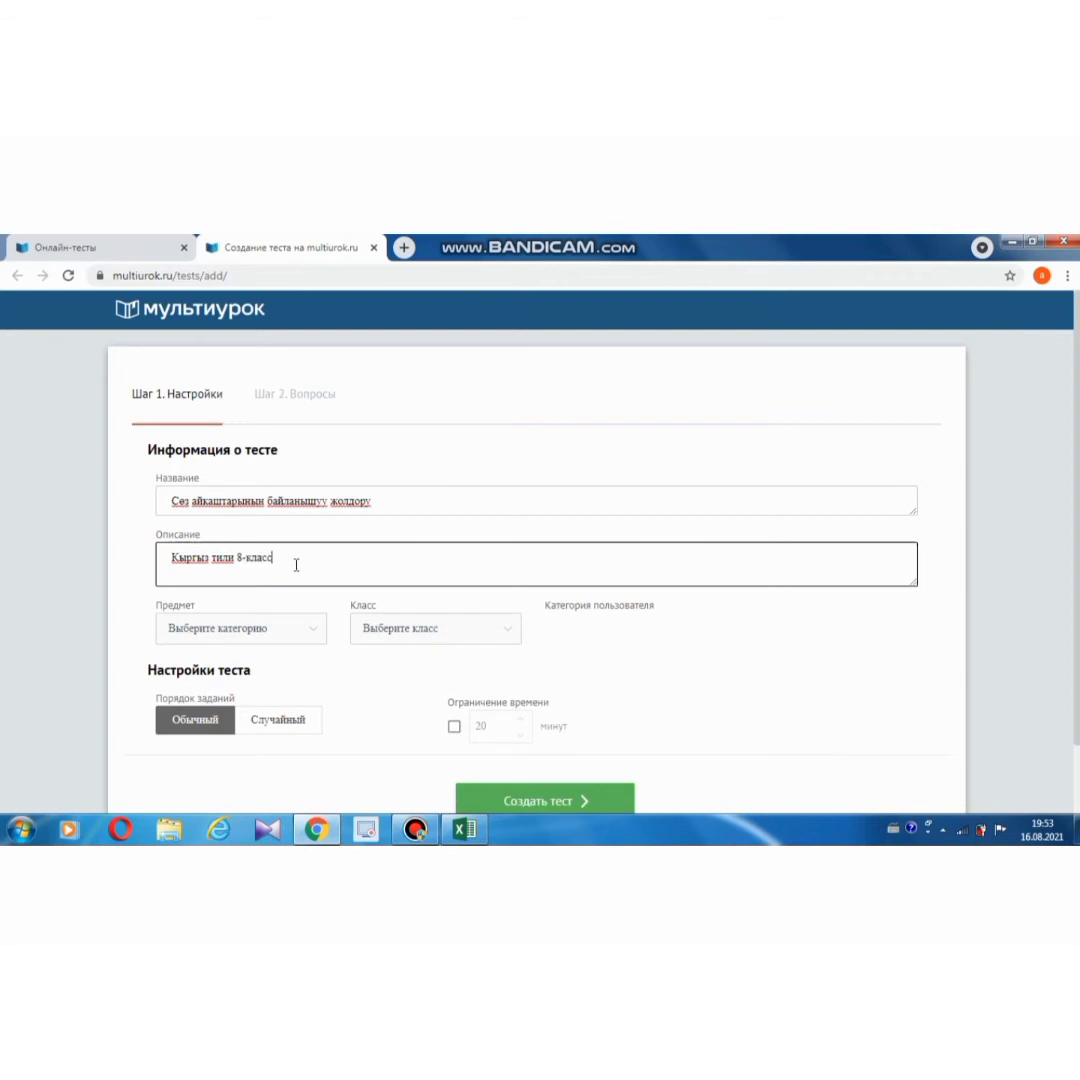
# Set the test's subject to Родной язык и литература and its class to 8 класс
pyautogui.click(314, 637)
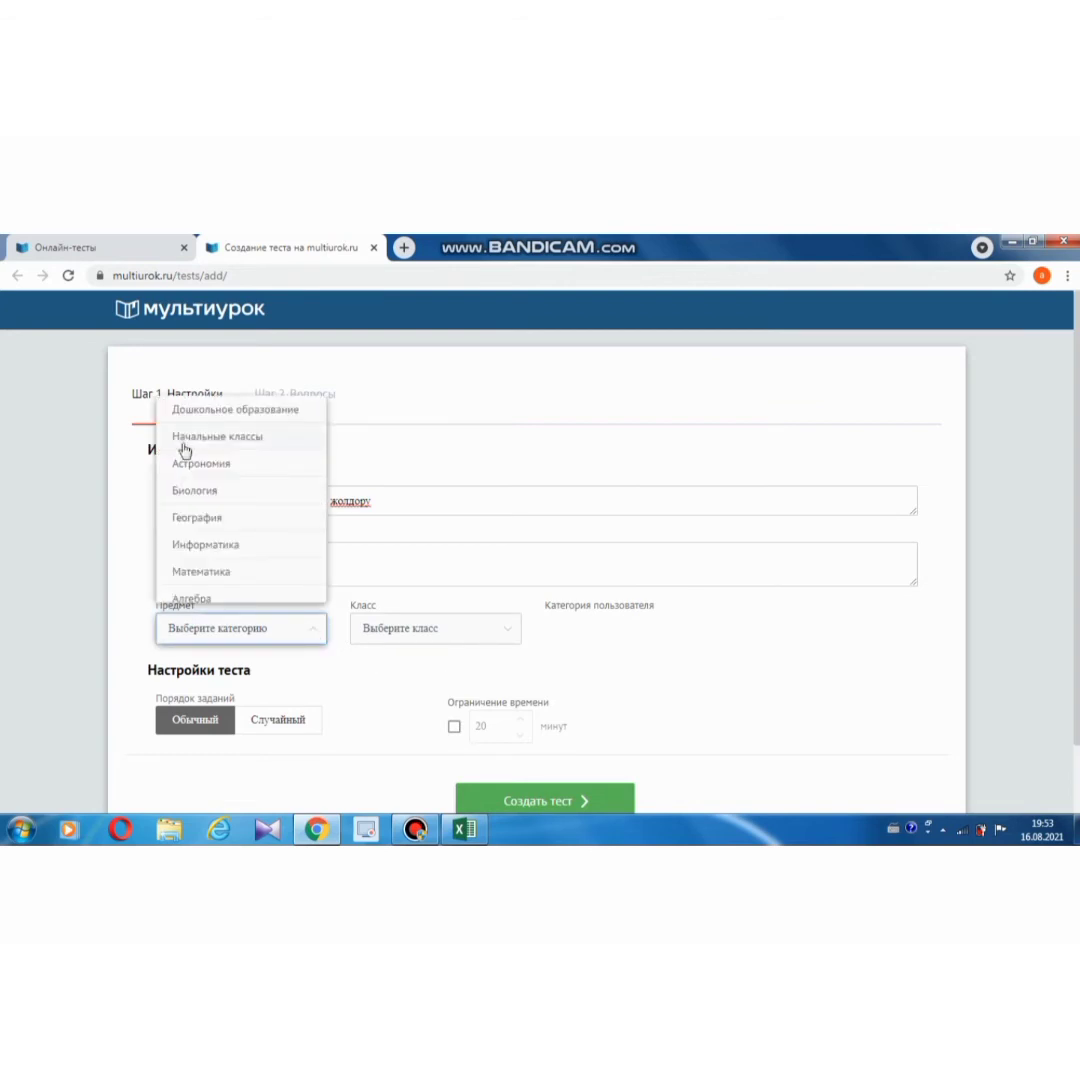
pyautogui.scroll(-8, 244, 510)
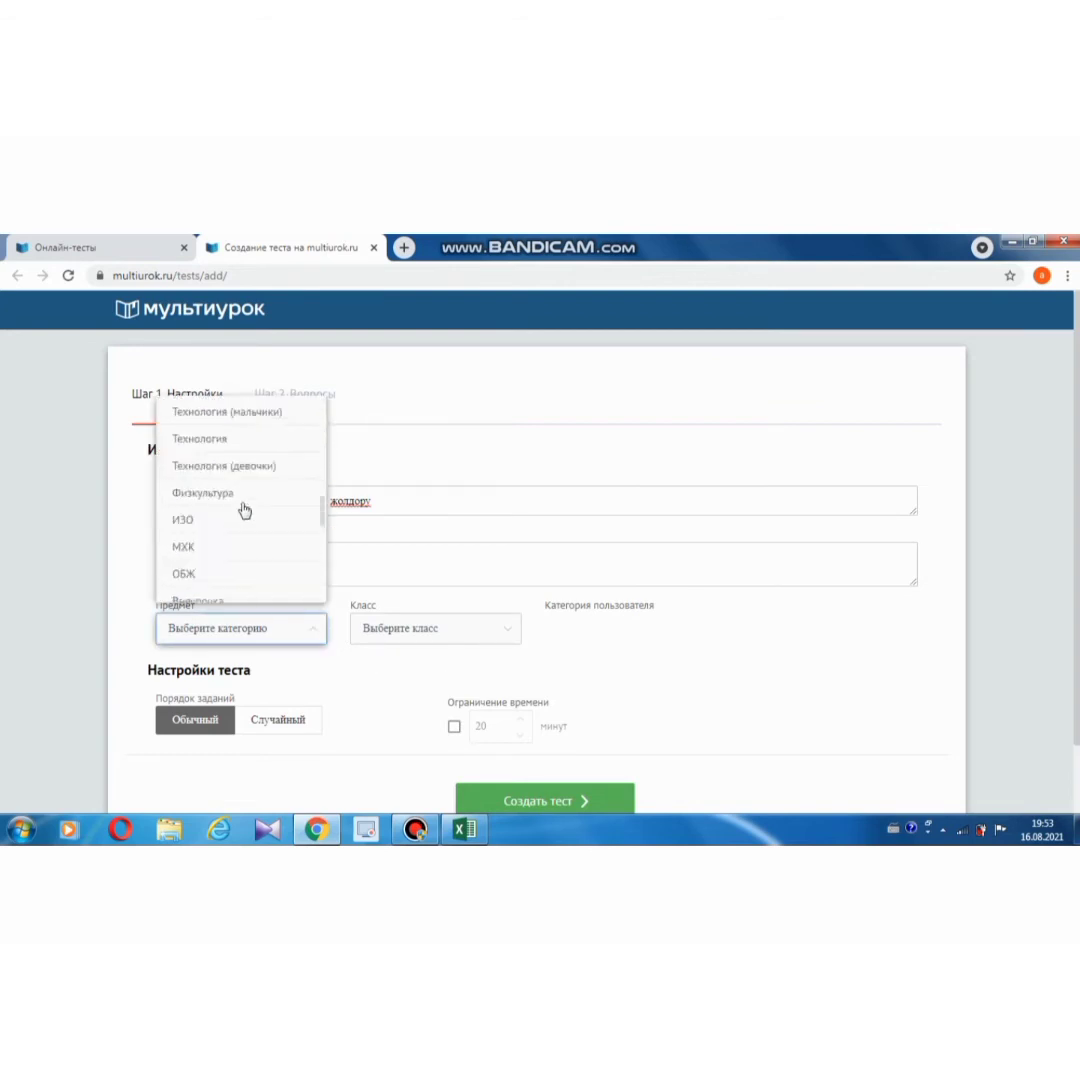
pyautogui.scroll(-6, 244, 510)
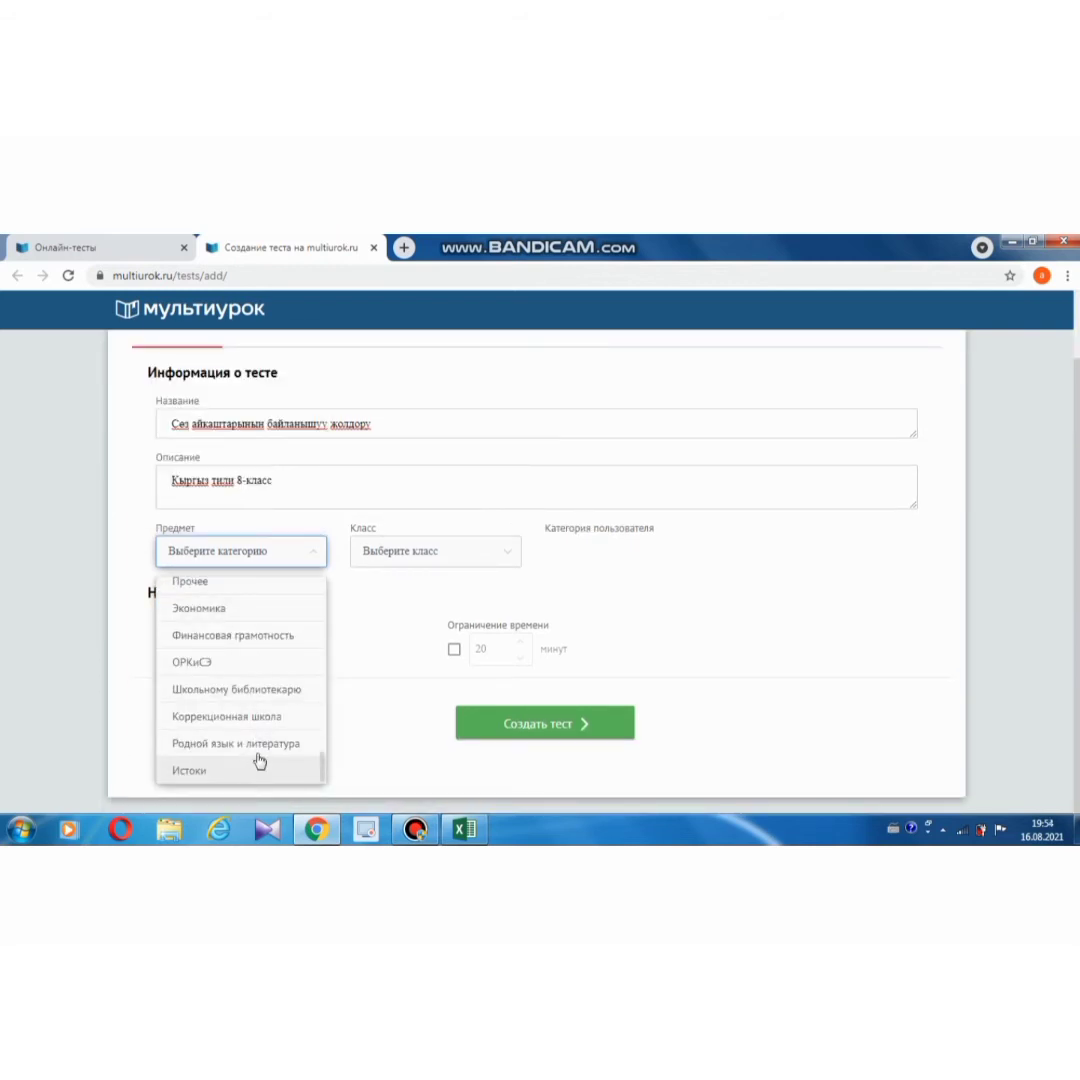
pyautogui.click(265, 752)
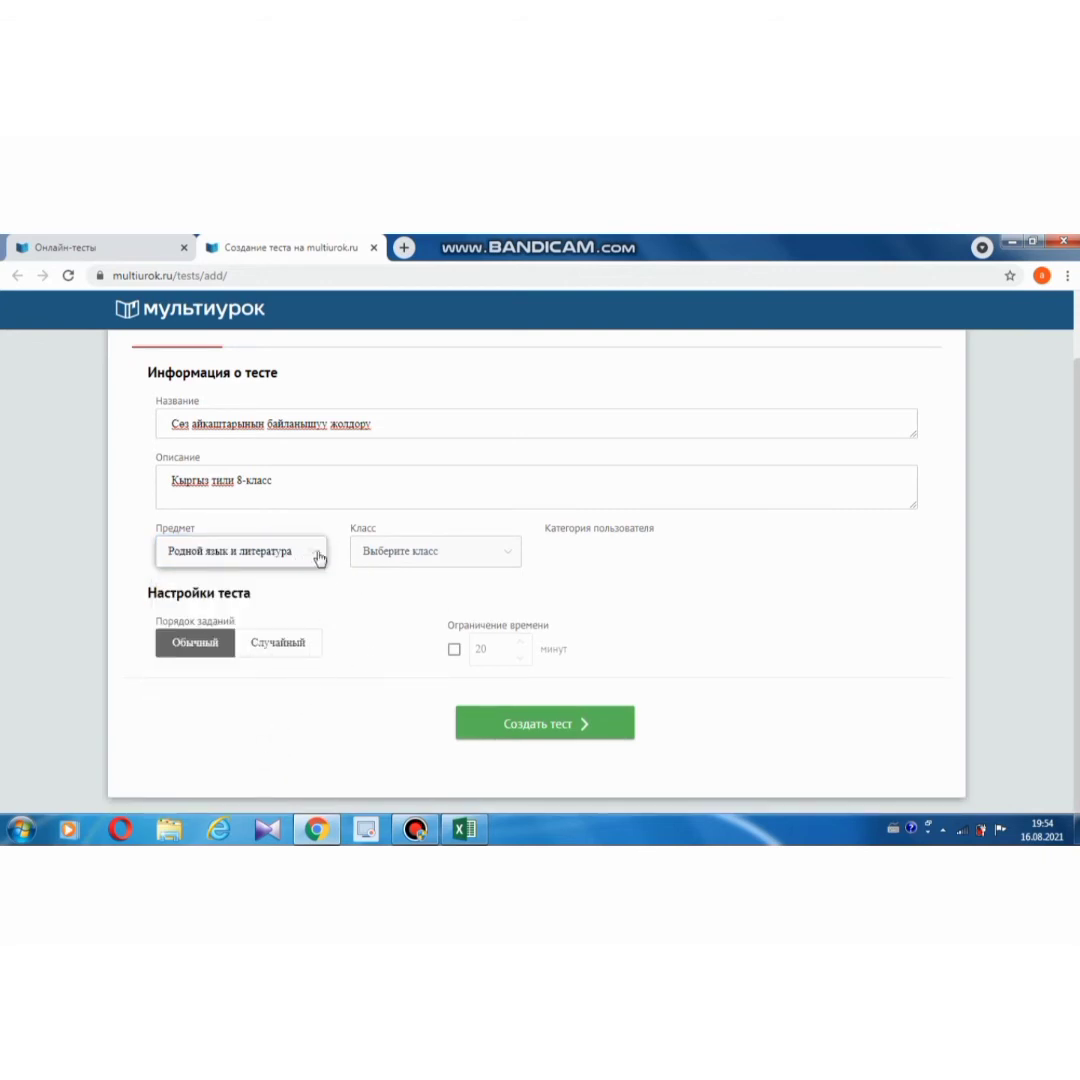
pyautogui.click(509, 558)
pyautogui.scroll(-1, 451, 680)
pyautogui.scroll(-2, 451, 680)
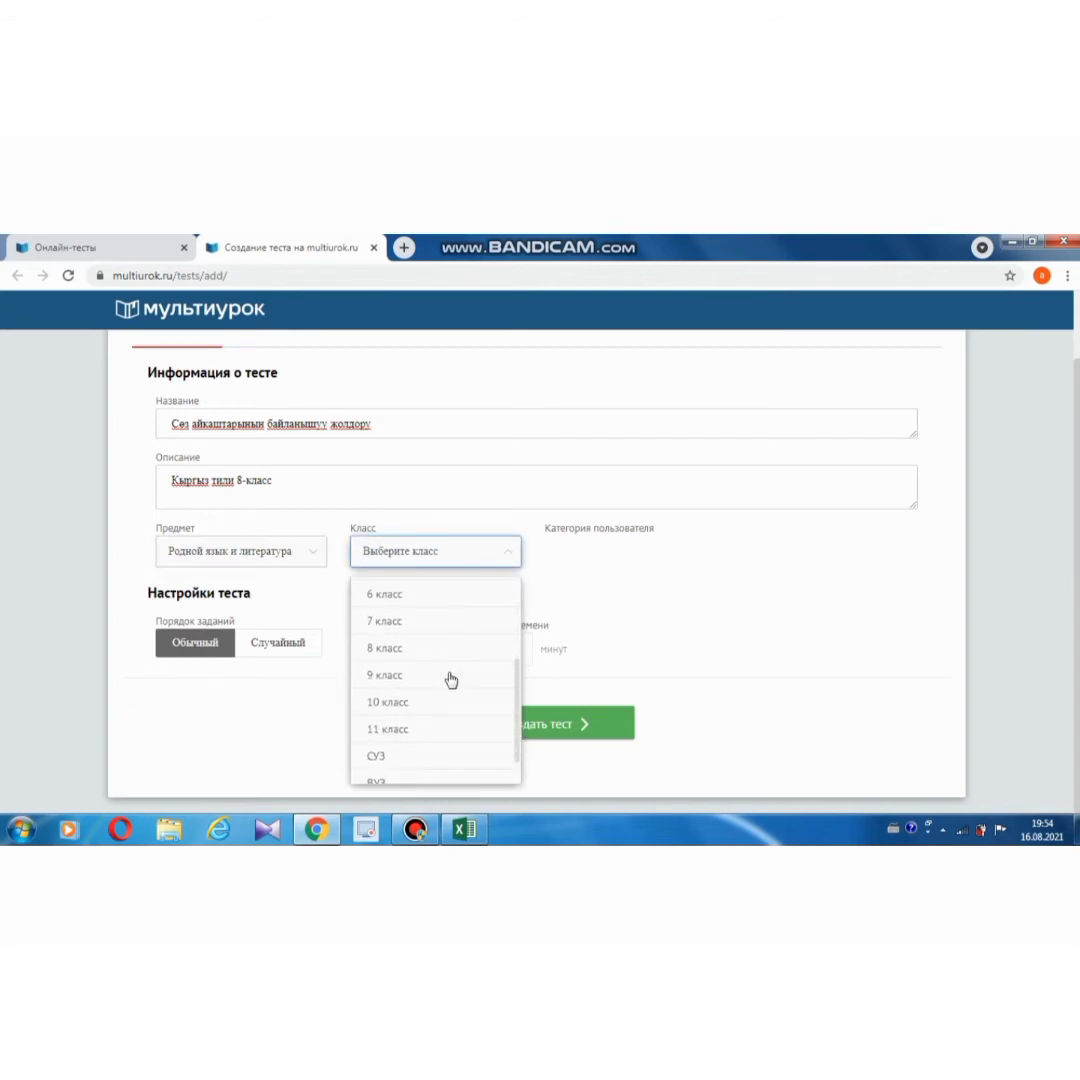
pyautogui.click(421, 653)
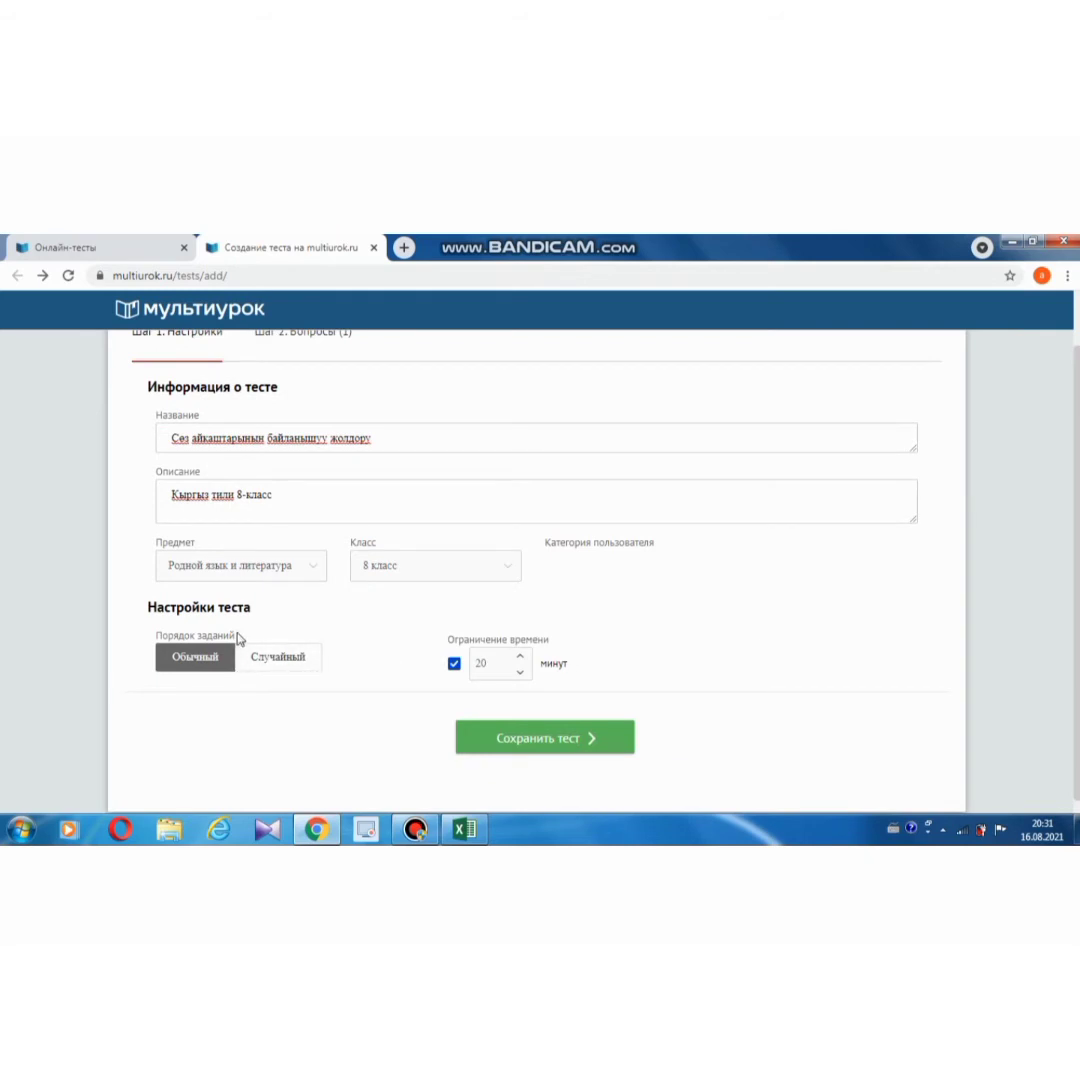
pyautogui.press('F12')
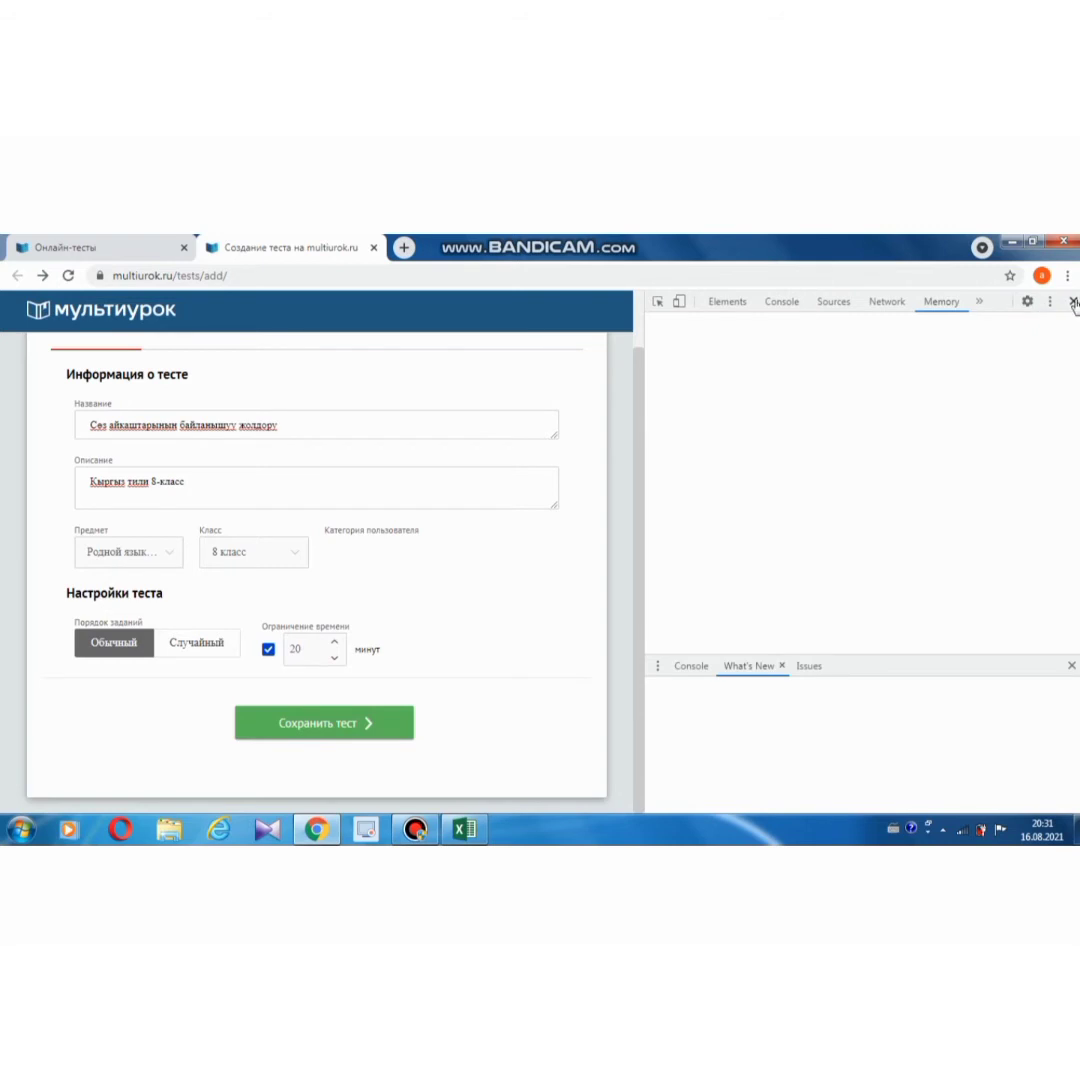
pyautogui.click(1073, 301)
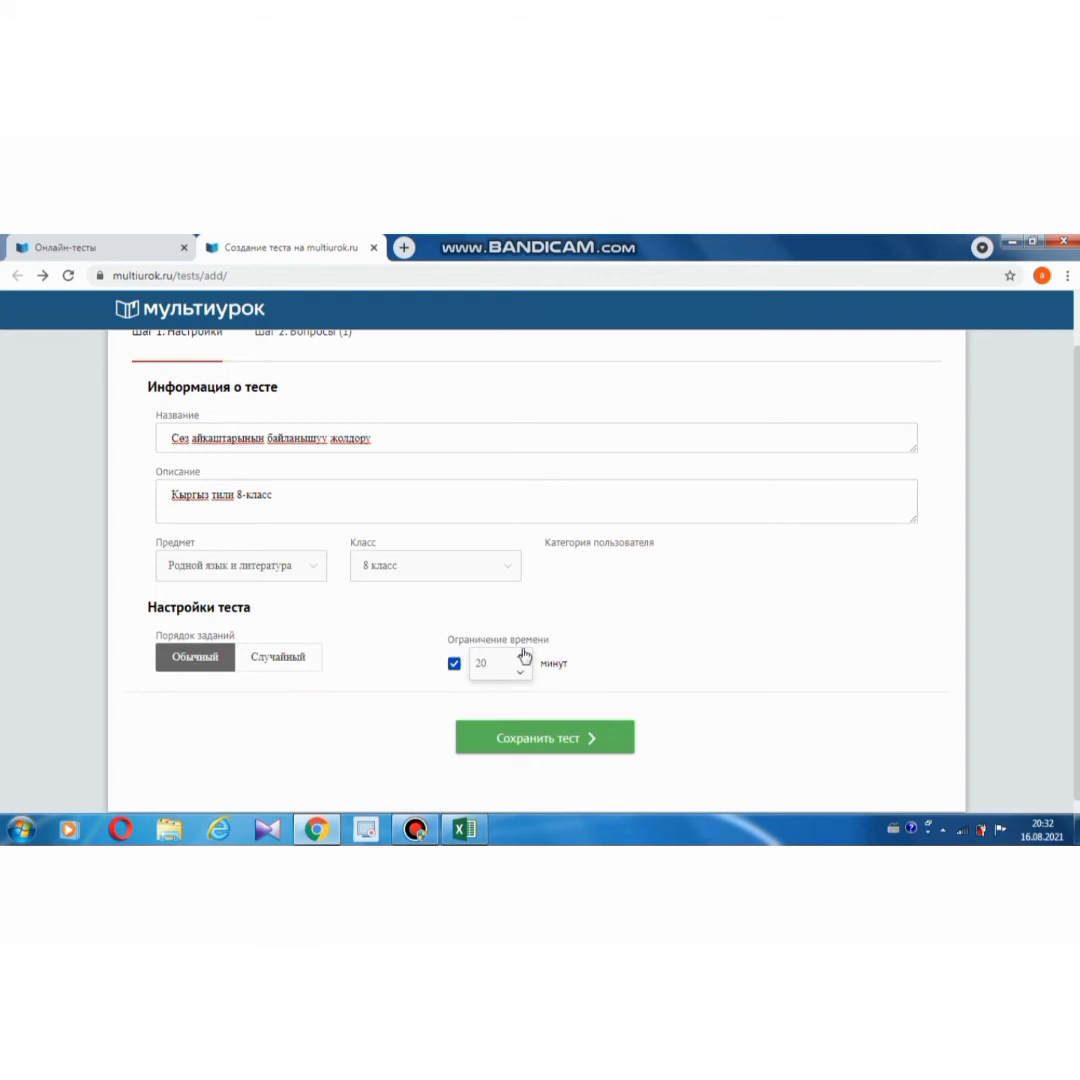
# Enable the test's time limit of 20 minutes and save the settings to reach the questions
pyautogui.click(454, 665)
pyautogui.click(454, 667)
pyautogui.click(489, 670)
pyautogui.click(507, 740)
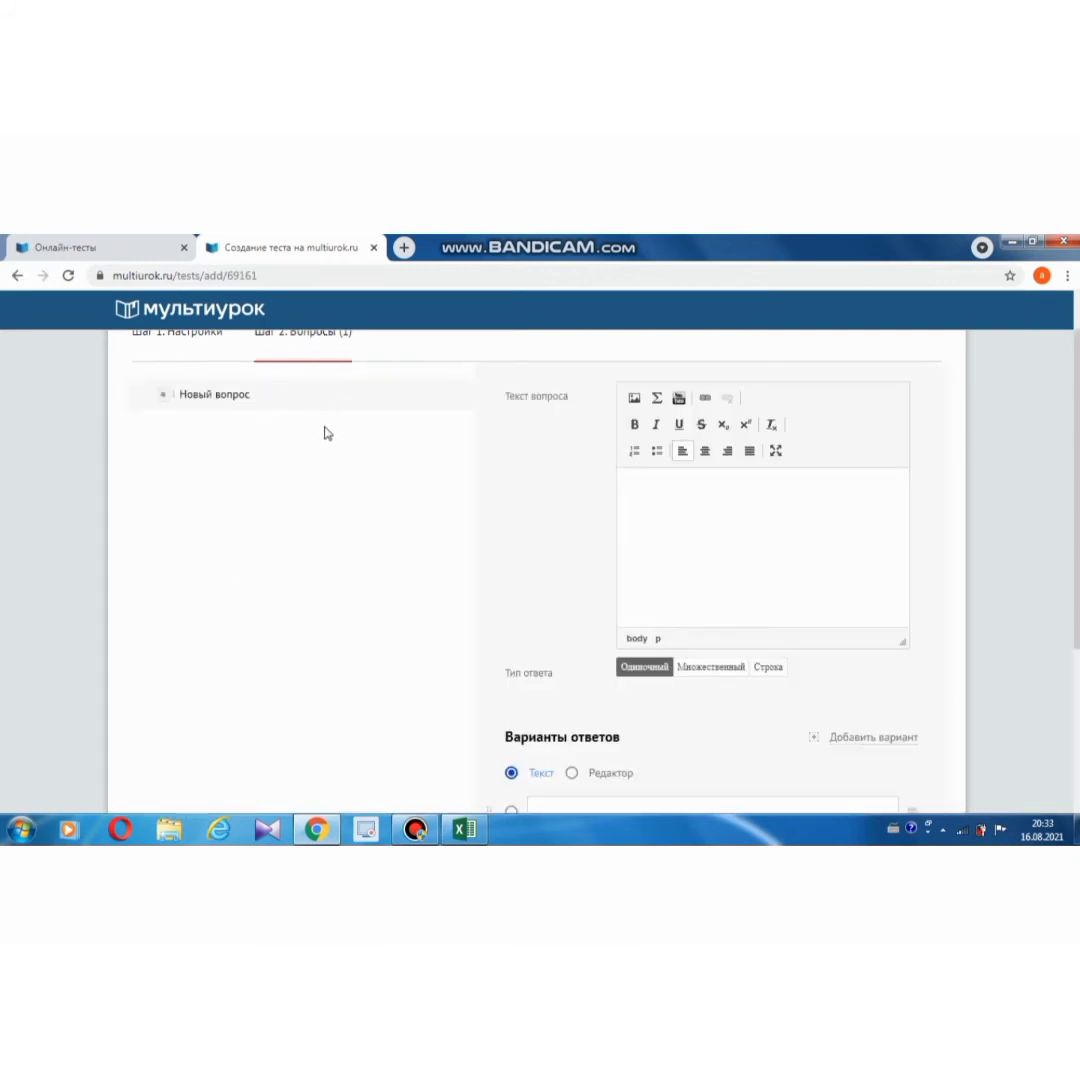
# Write the first question's text as "1.Биз келдик." followed by "Байланышуу жолун аныкта." on a new line
pyautogui.click(711, 504)
pyautogui.write('1')
pyautogui.write('.Биз келдик.')
pyautogui.press('Return')
pyautogui.write('Байлан')
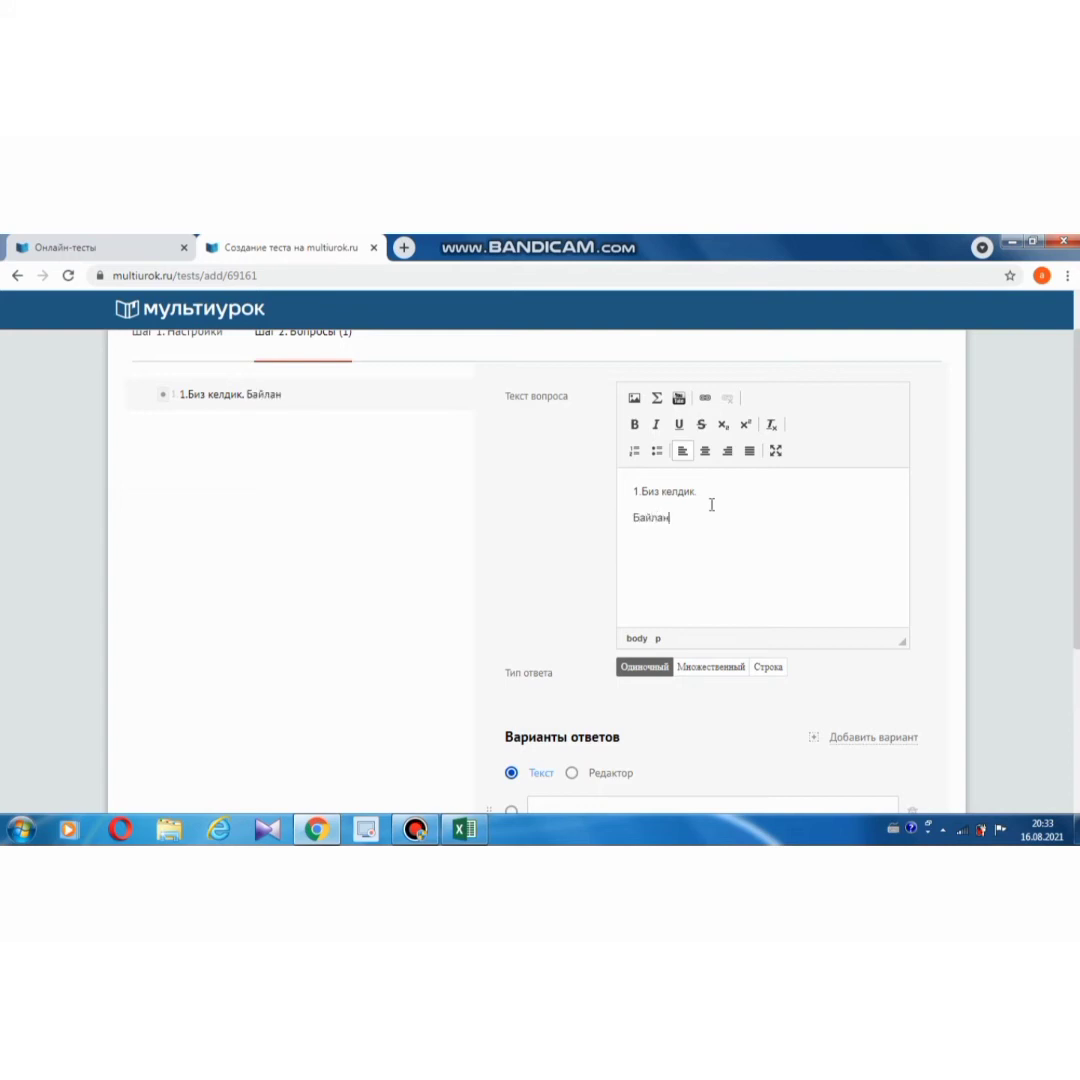
pyautogui.write('ышуу жолун аныкта.')
# Italicize the sentence "Биз келдик." in the first question's text
pyautogui.moveTo(642, 490); pyautogui.dragTo(705, 490)
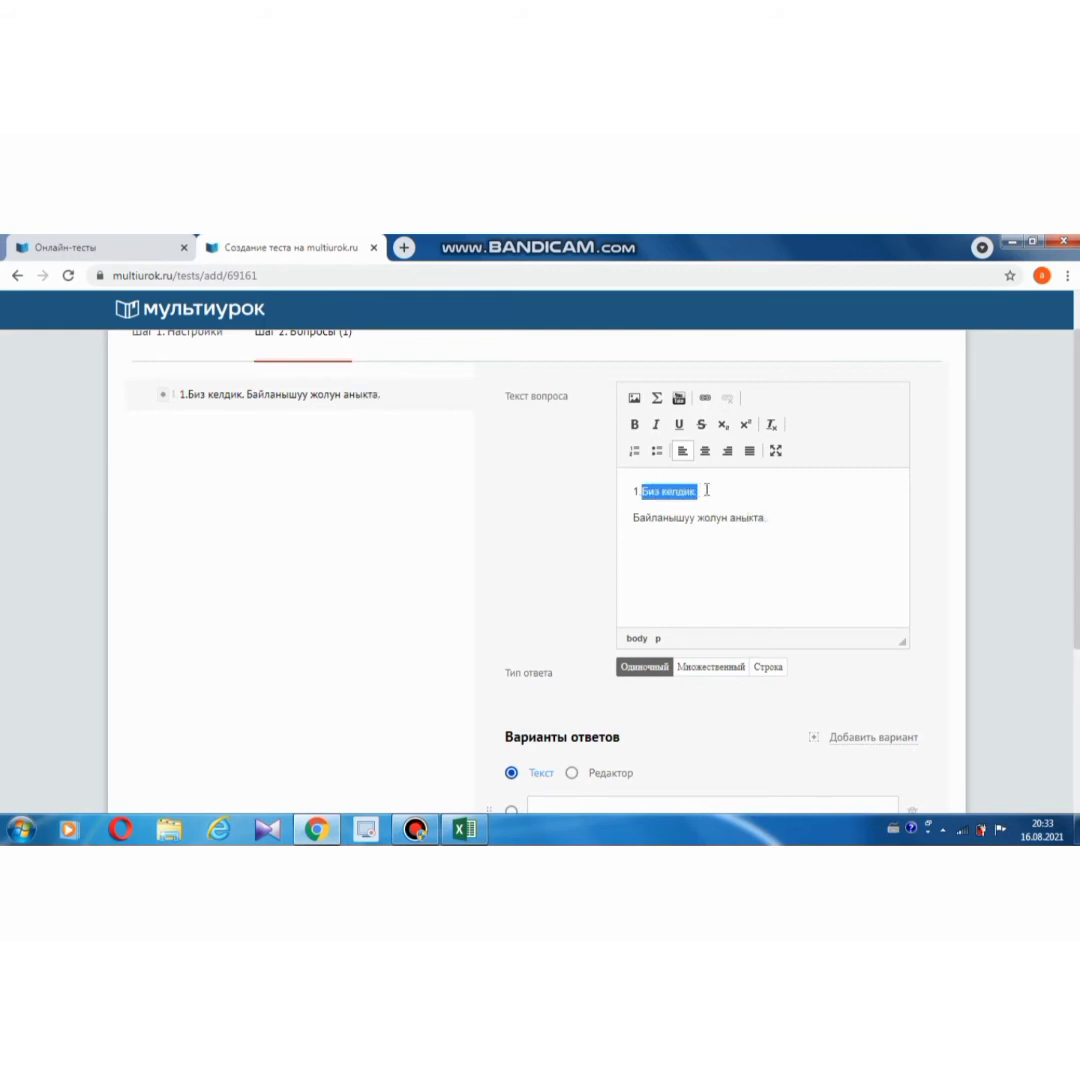
pyautogui.click(656, 424)
pyautogui.click(754, 552)
# Fill the first question's three answer options with "ээрчишүү", "башкаруу" and "ыкташуу"
pyautogui.scroll(-1, 634, 720)
pyautogui.scroll(-1, 632, 722)
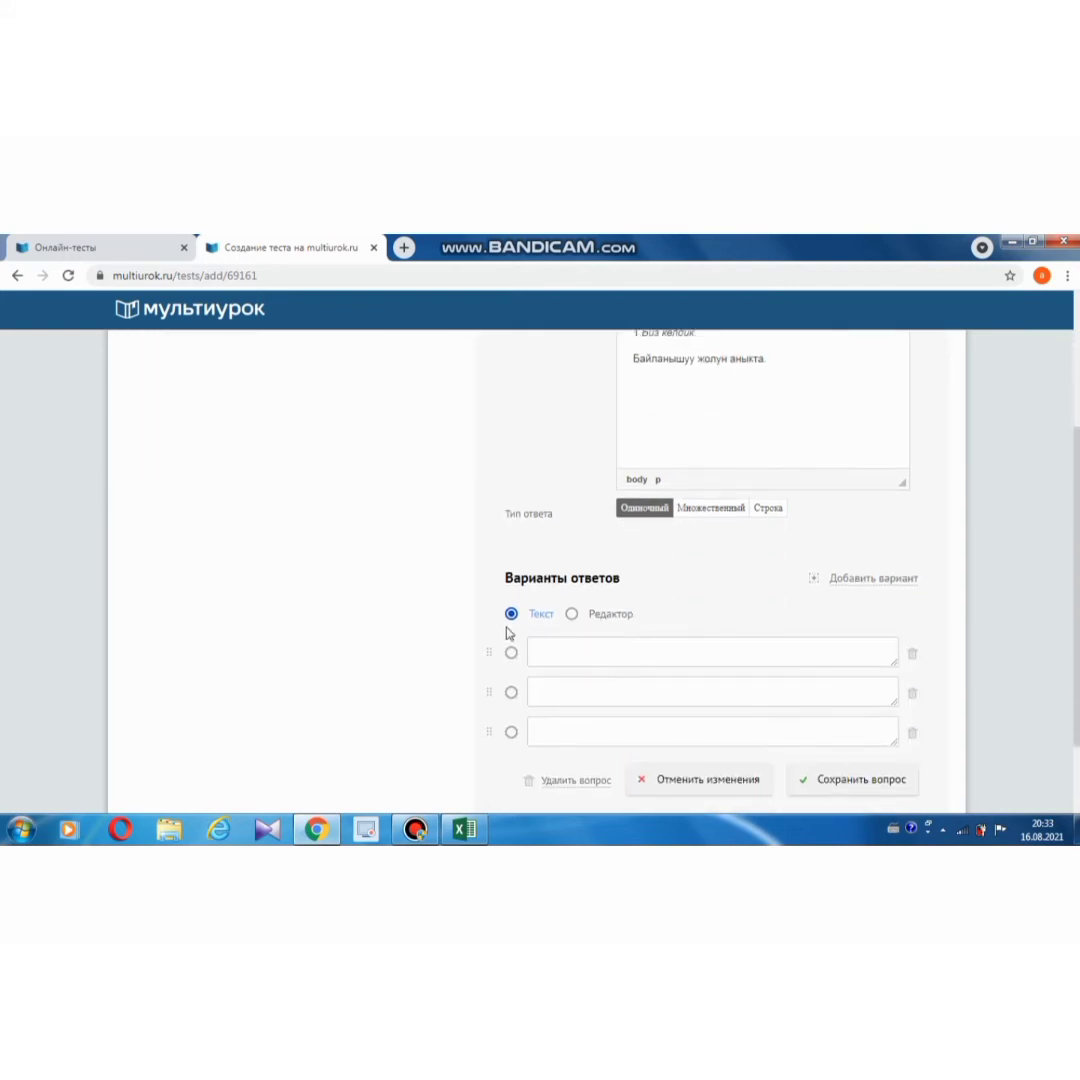
pyautogui.click(600, 664)
pyautogui.scroll(-1, 716, 716)
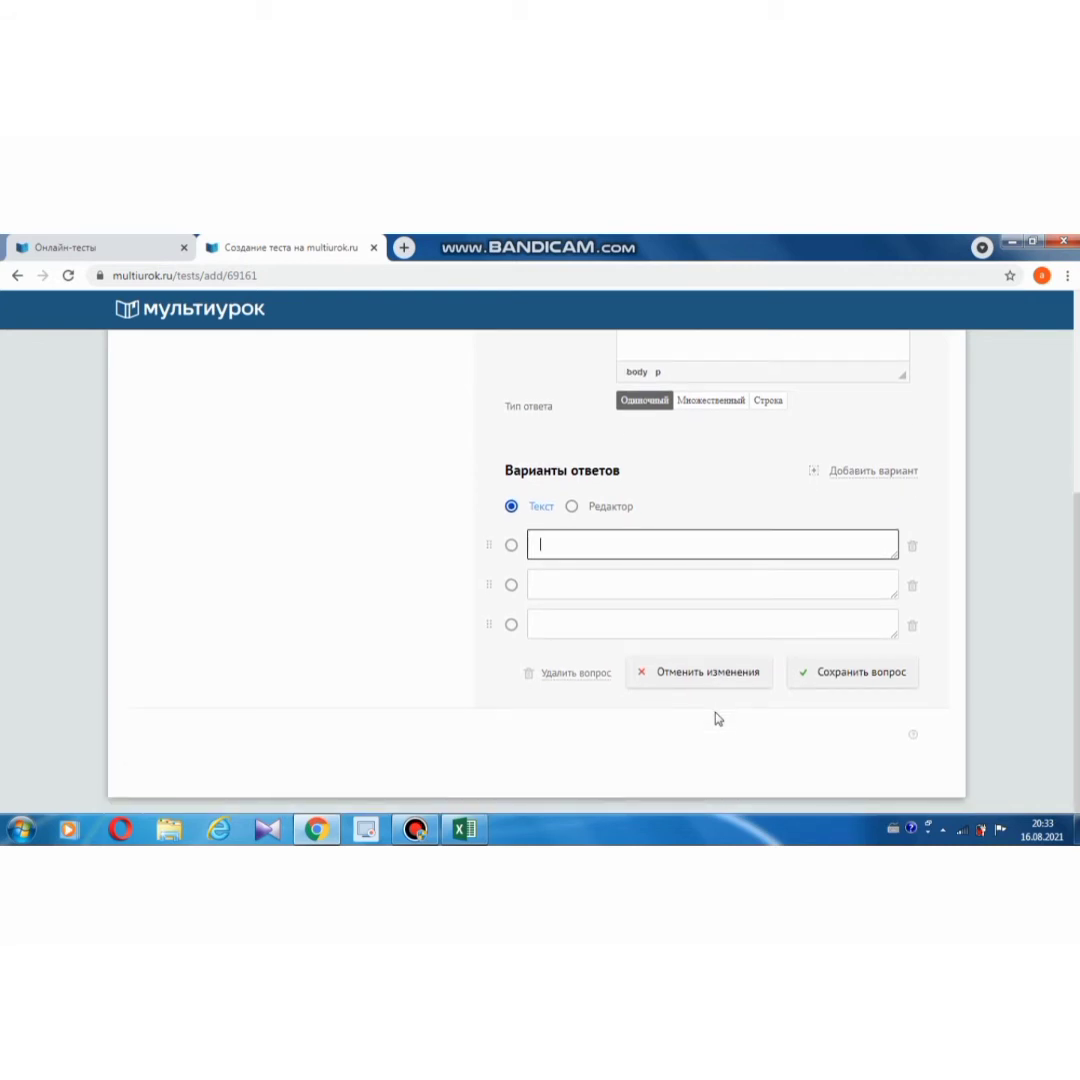
pyautogui.write('ээрчишүү')
pyautogui.click(600, 581)
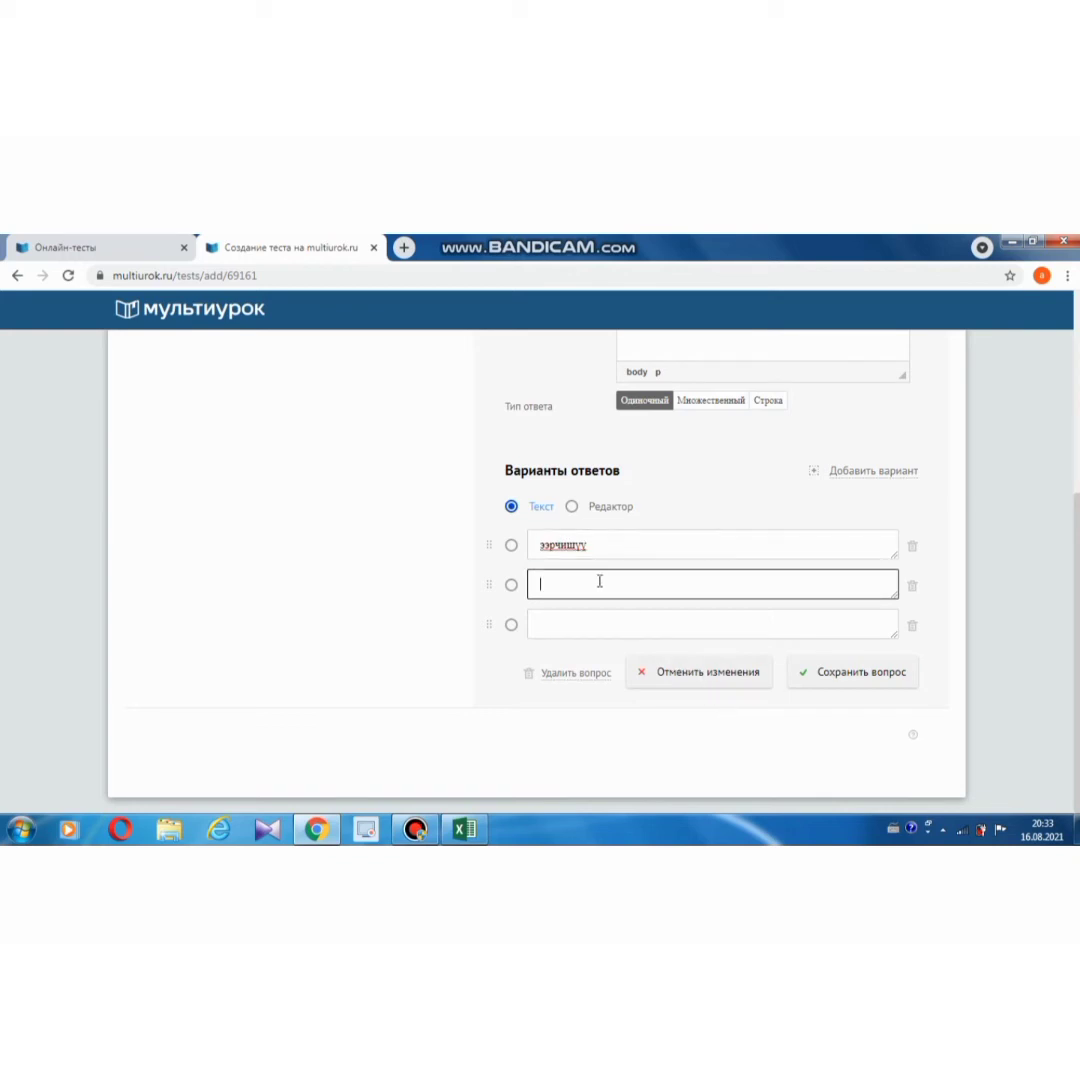
pyautogui.write('башкаруу')
pyautogui.click(568, 629)
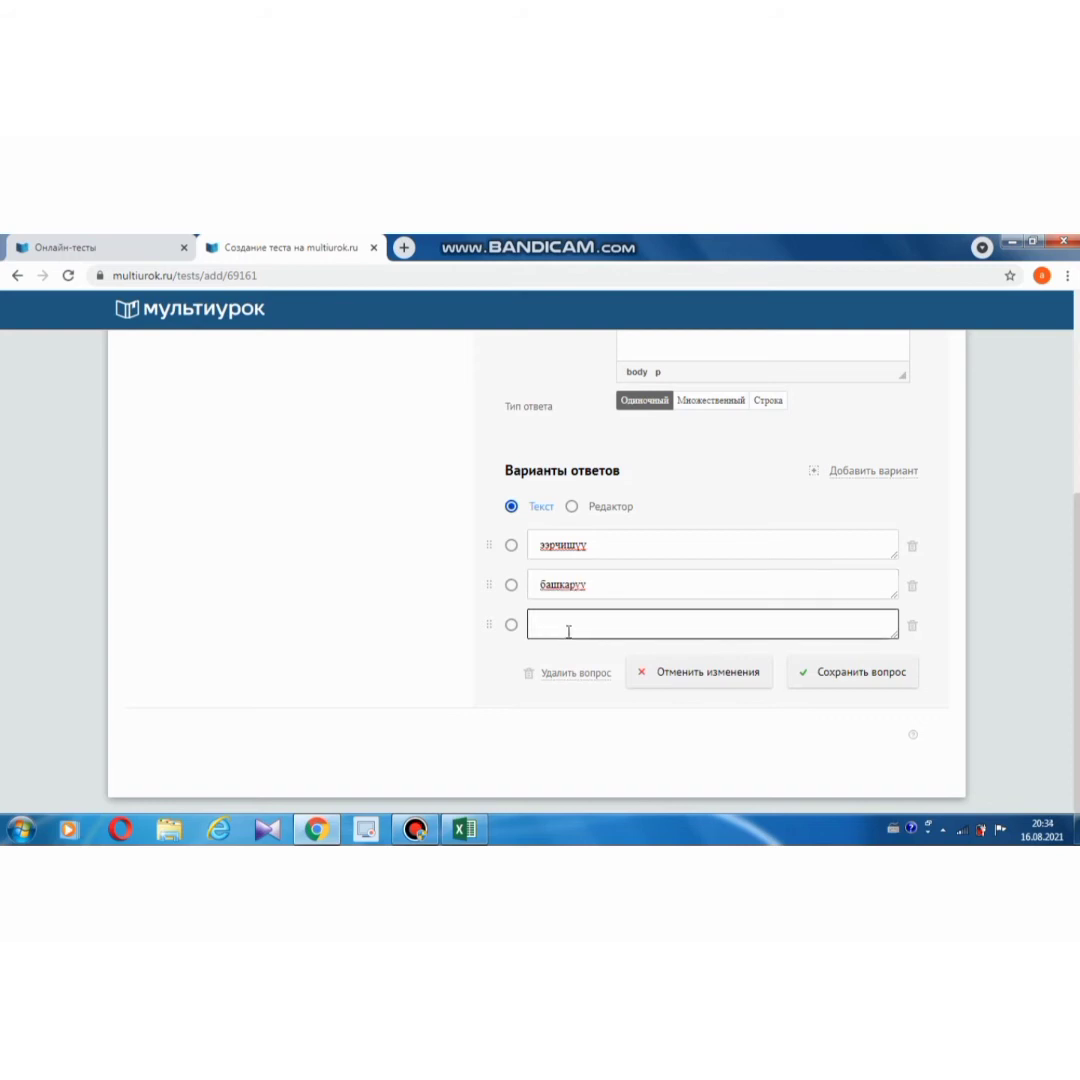
pyautogui.write('ыкташуу')
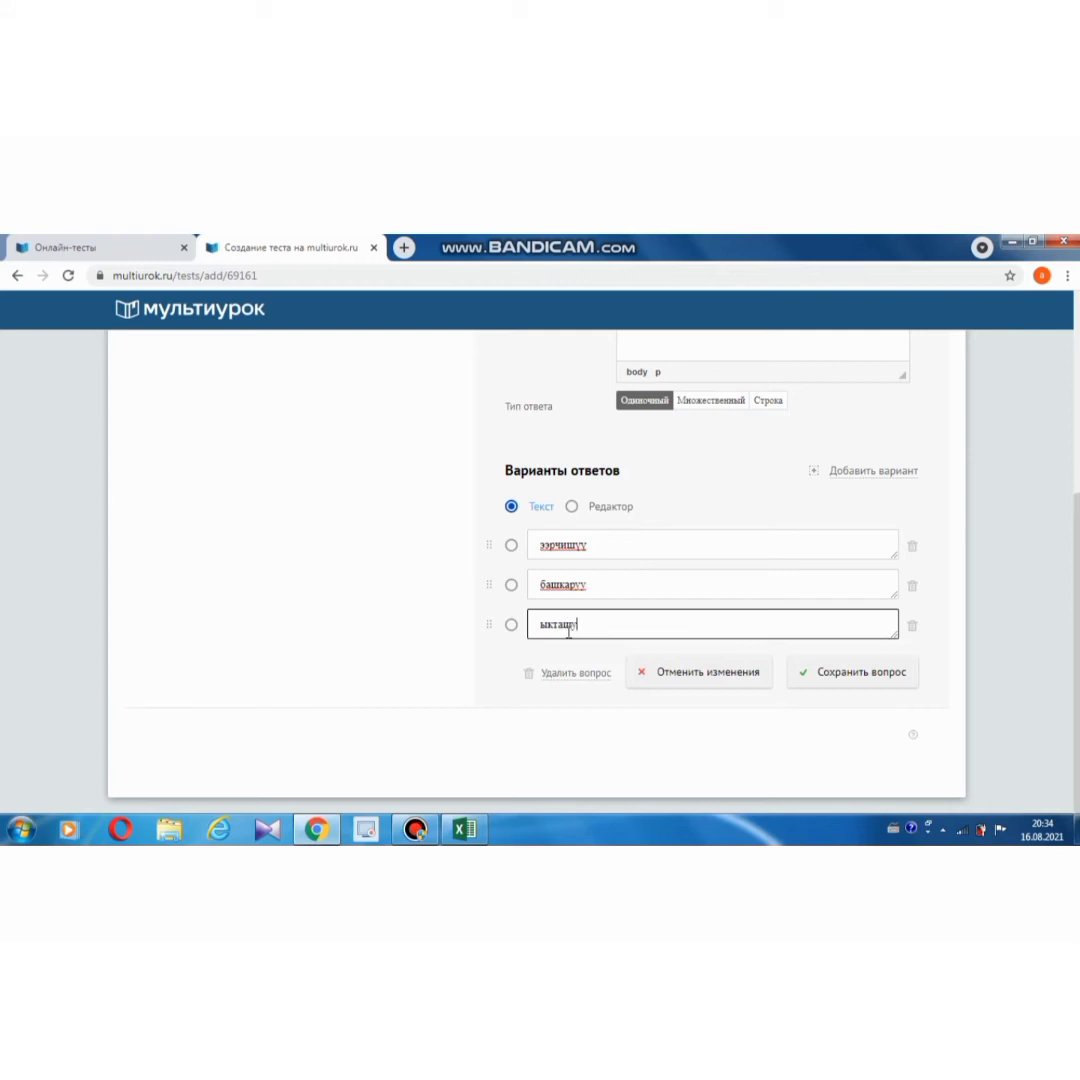
# Add a fourth answer option "таандык байланыш" and save the question with "ээрчишүү" as the correct answer
pyautogui.click(868, 482)
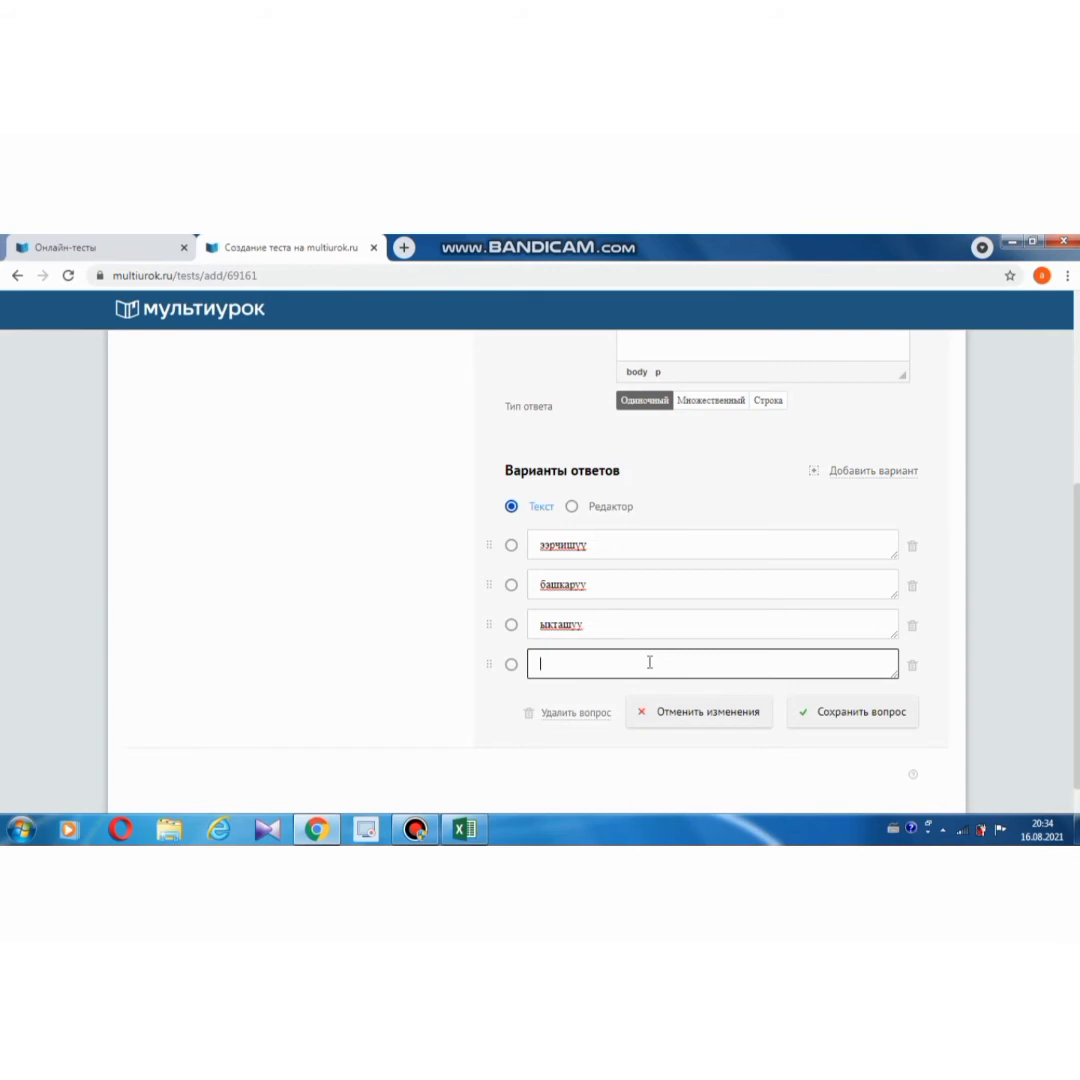
pyautogui.write('таандык байланыш')
pyautogui.click(511, 546)
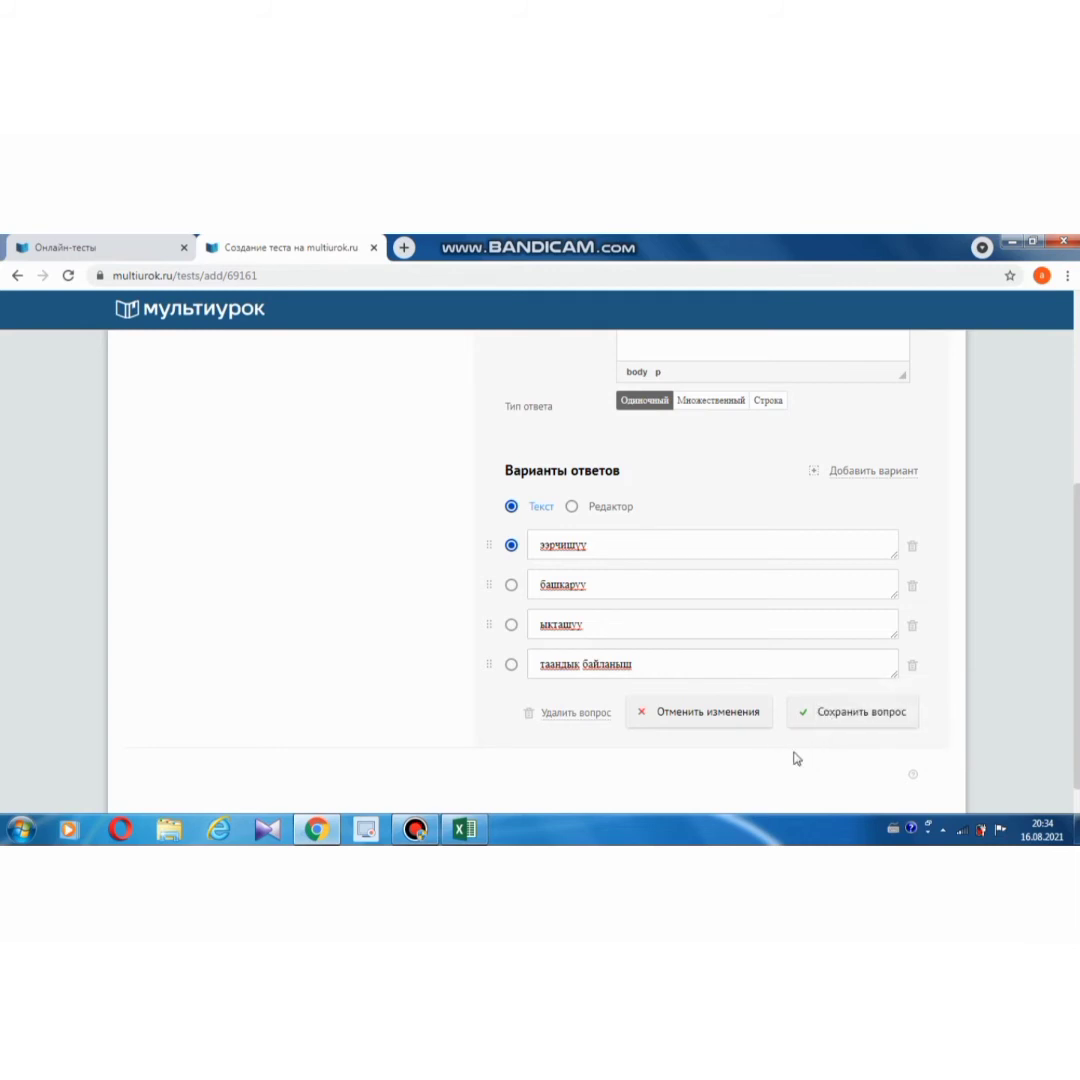
pyautogui.click(857, 713)
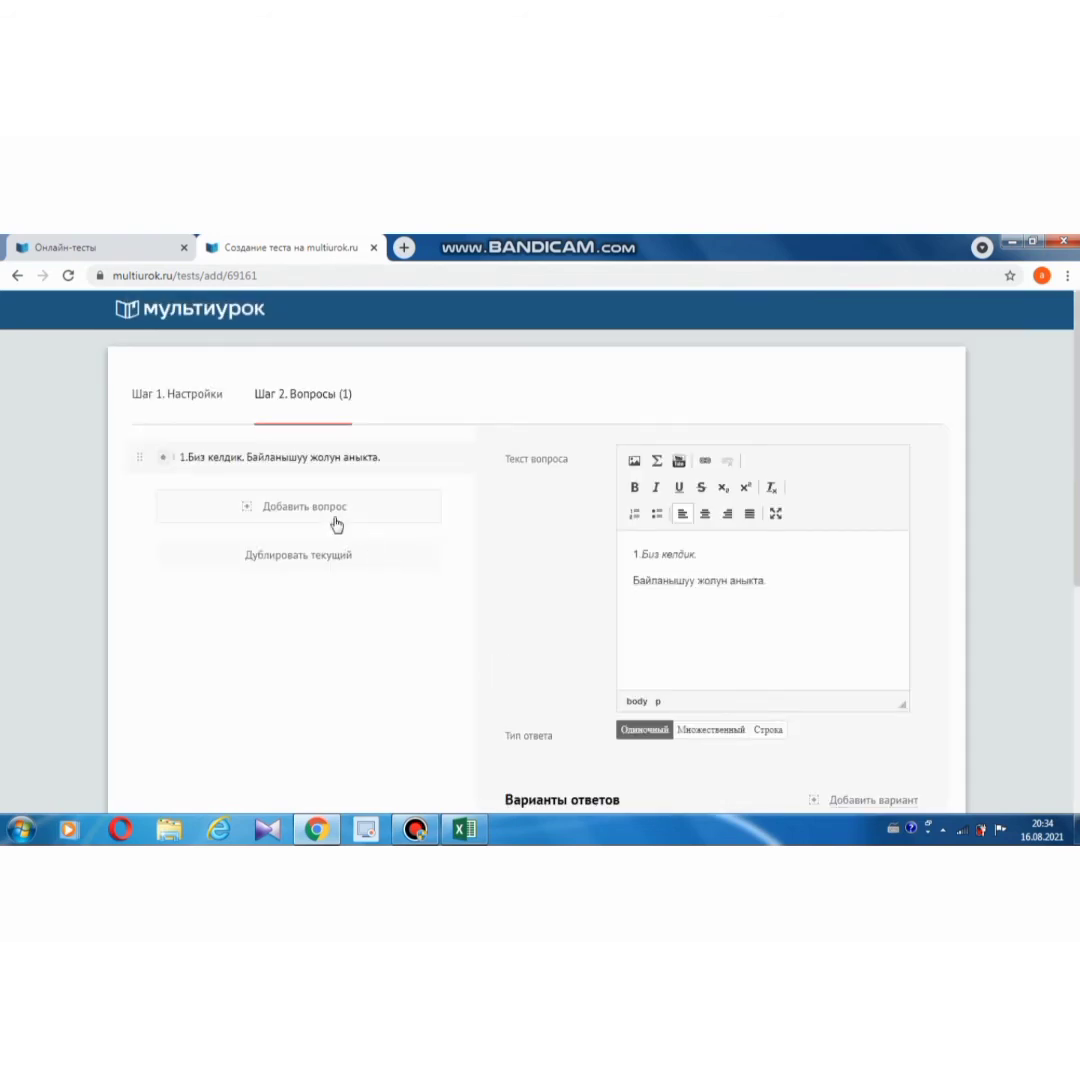
# Add a second question with the text "2.Ыкташуу байланышындагы сөз айкашын тапкыла."
pyautogui.click(326, 508)
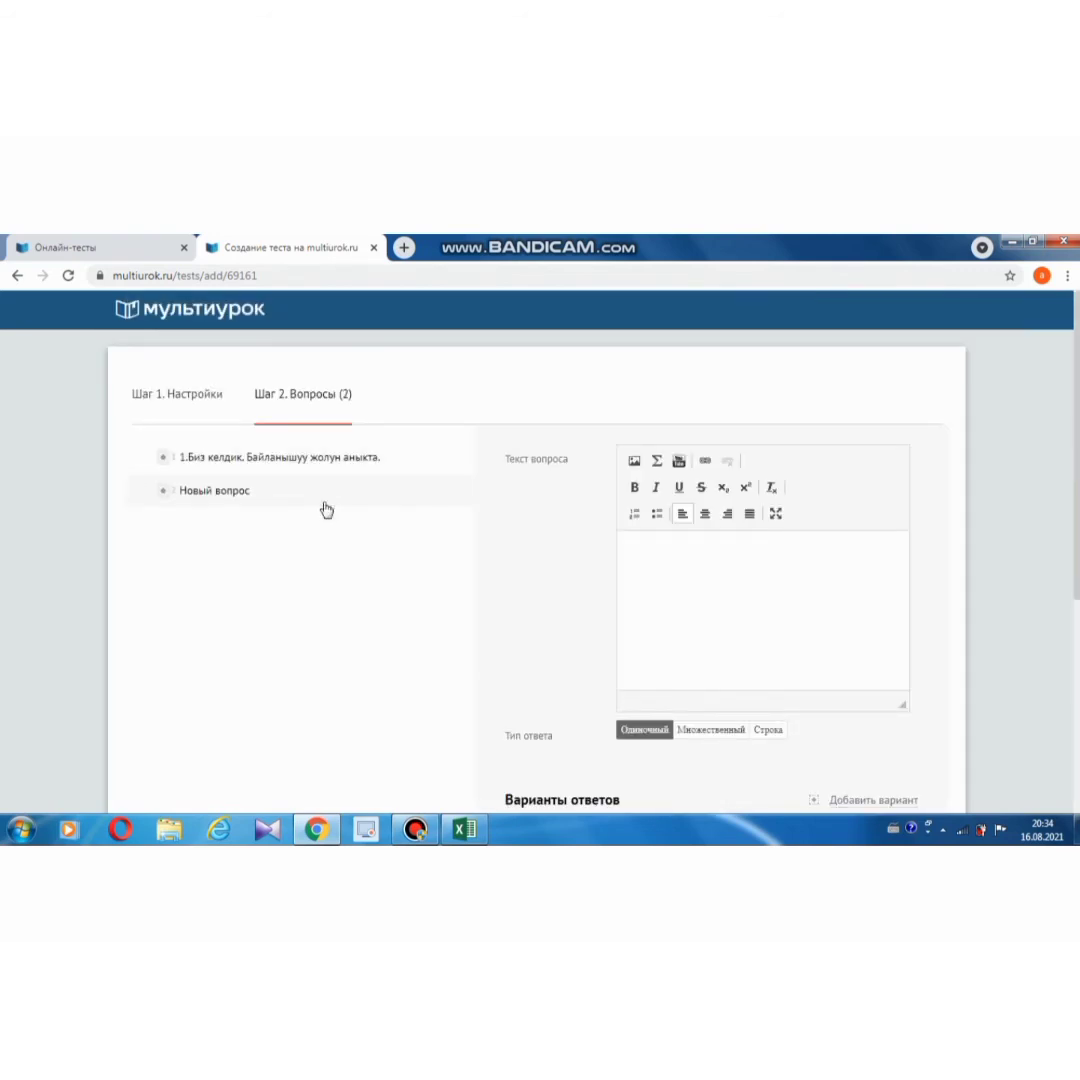
pyautogui.click(692, 556)
pyautogui.write('2.Ыкташуу бай')
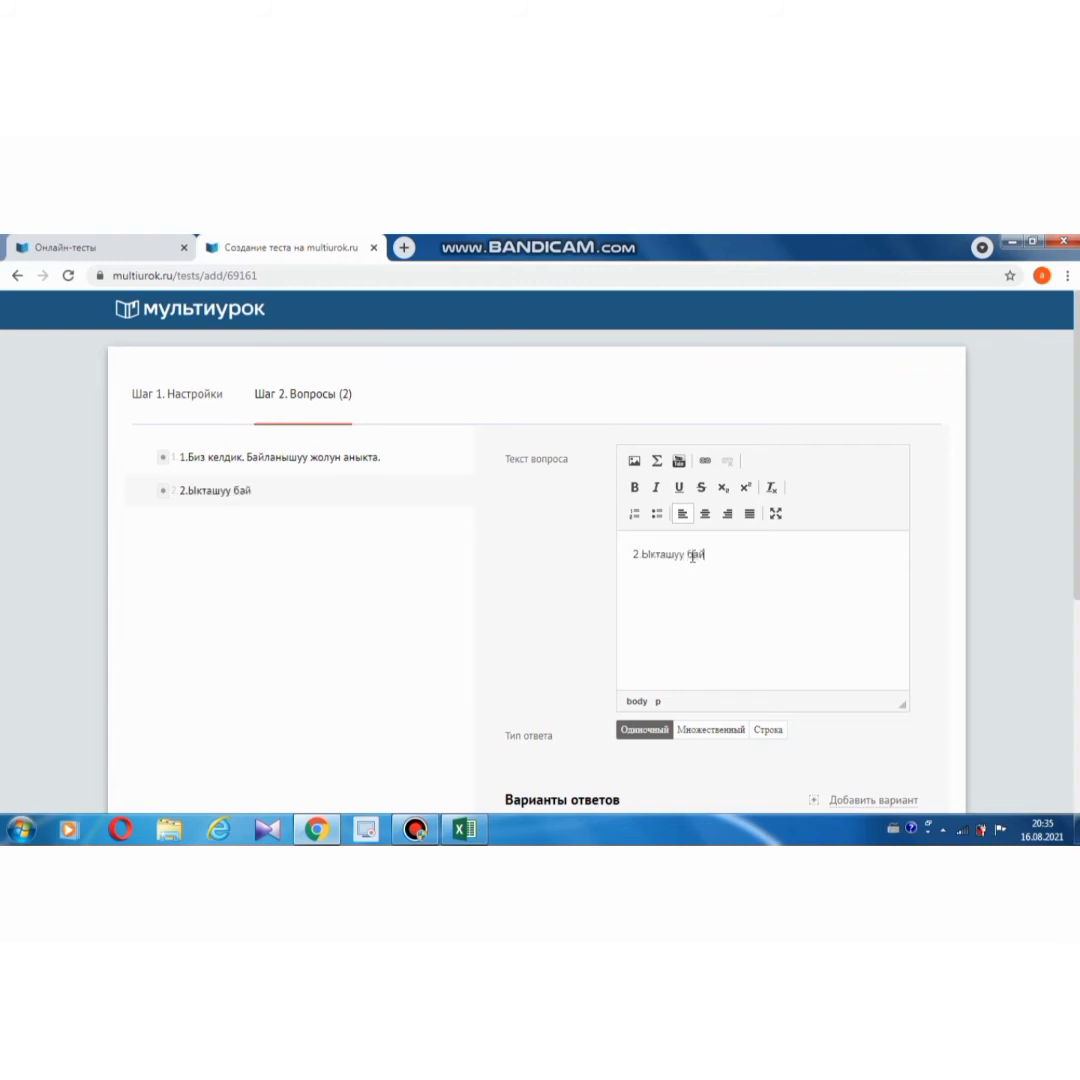
pyautogui.write('ланышындагы сөз айкашыр')
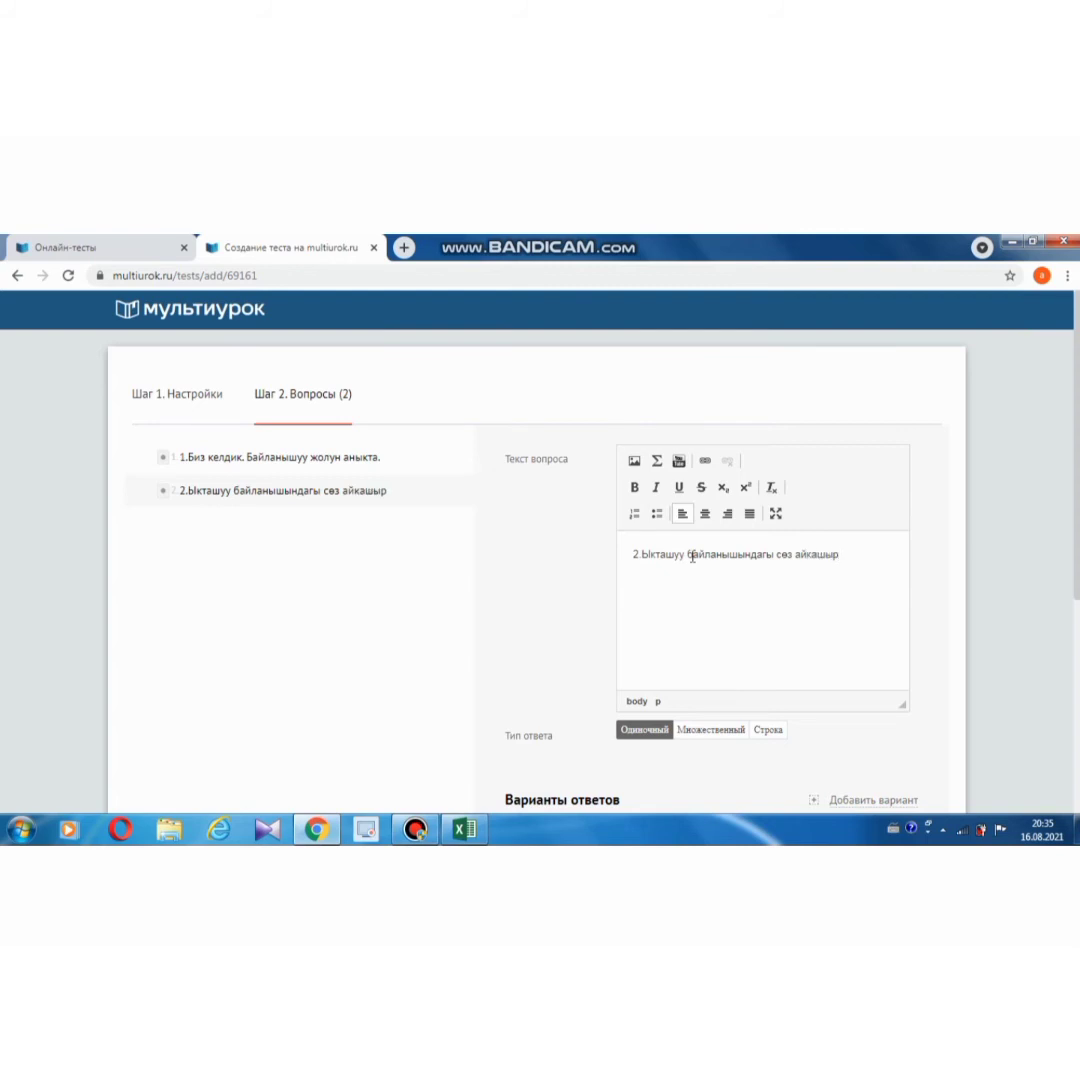
pyautogui.press('BackSpace')
pyautogui.write('н и')
pyautogui.write('тапкыла.')
# Fill the second question's three answer options with "эне мээрими", "курч бычак" and "мектепке баруу"
pyautogui.scroll(-3, 800, 640)
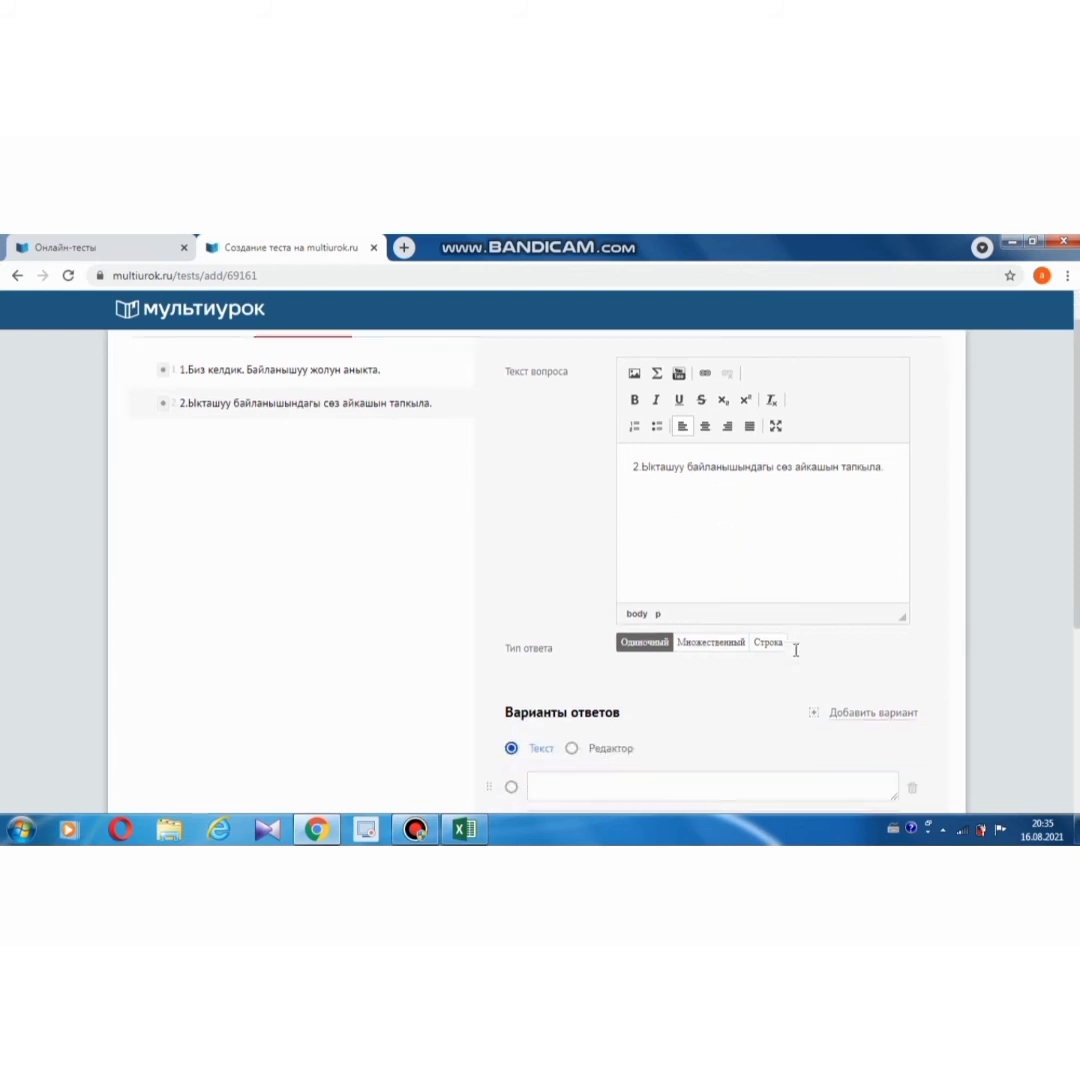
pyautogui.click(601, 552)
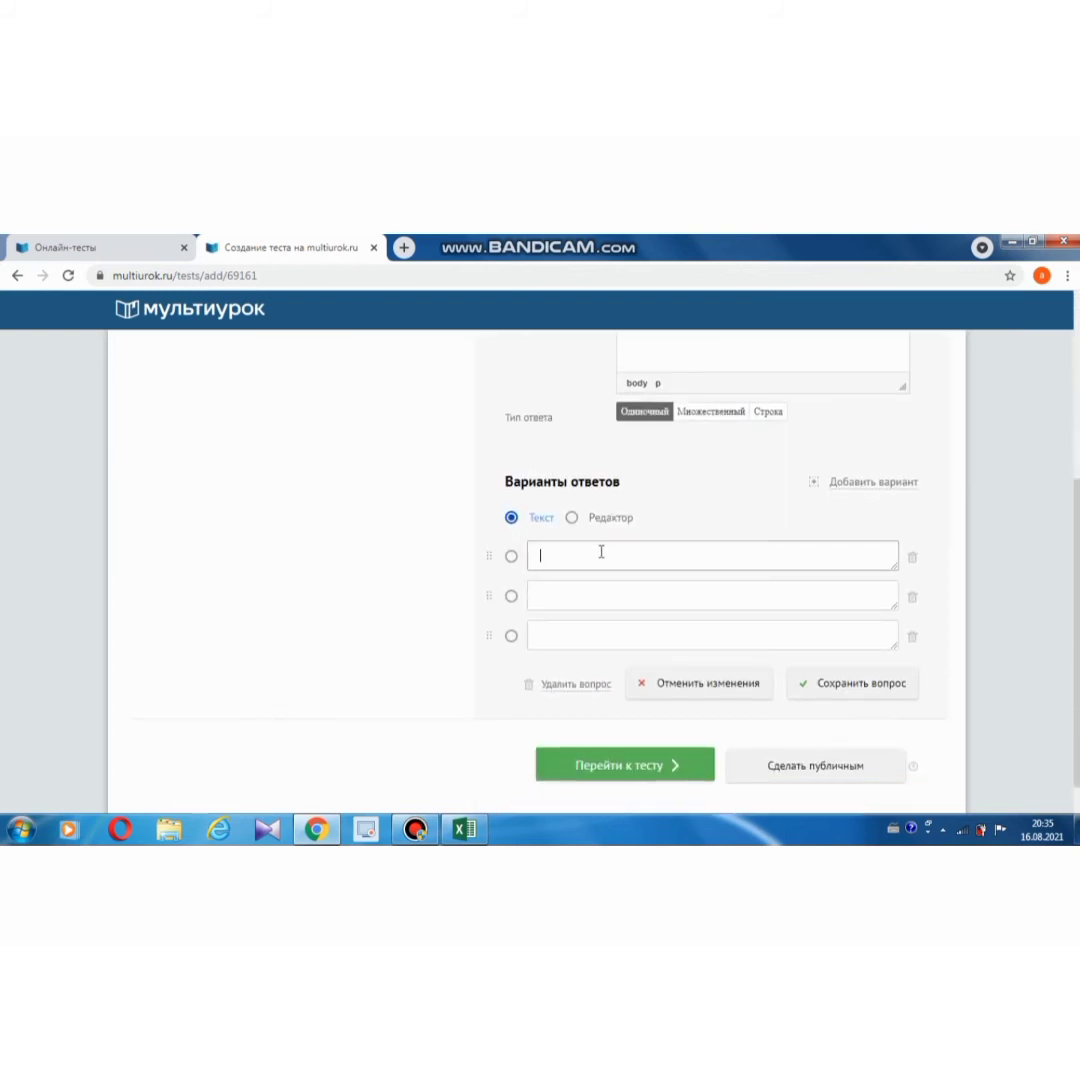
pyautogui.write('эне')
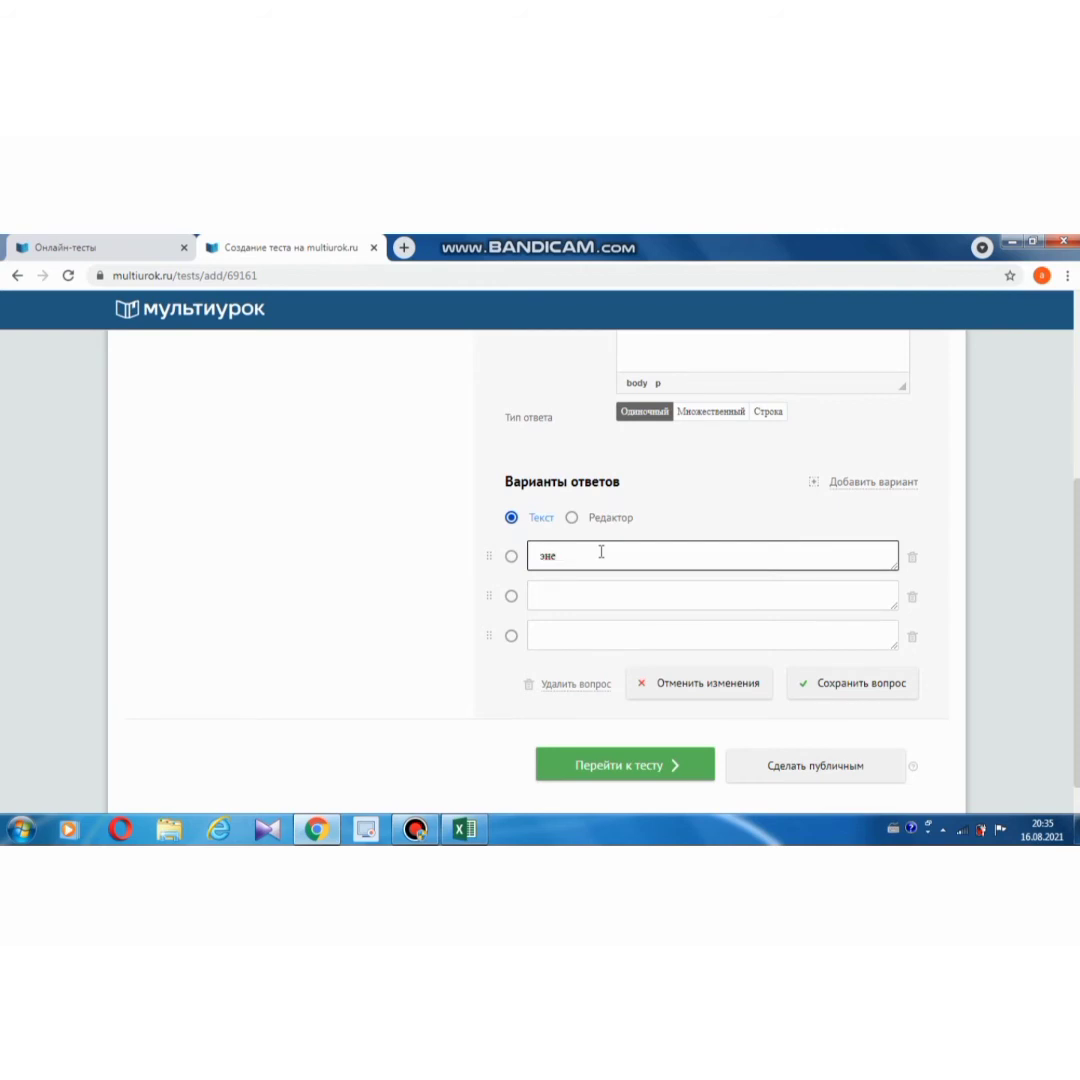
pyautogui.write('е мээрими')
pyautogui.click(595, 596)
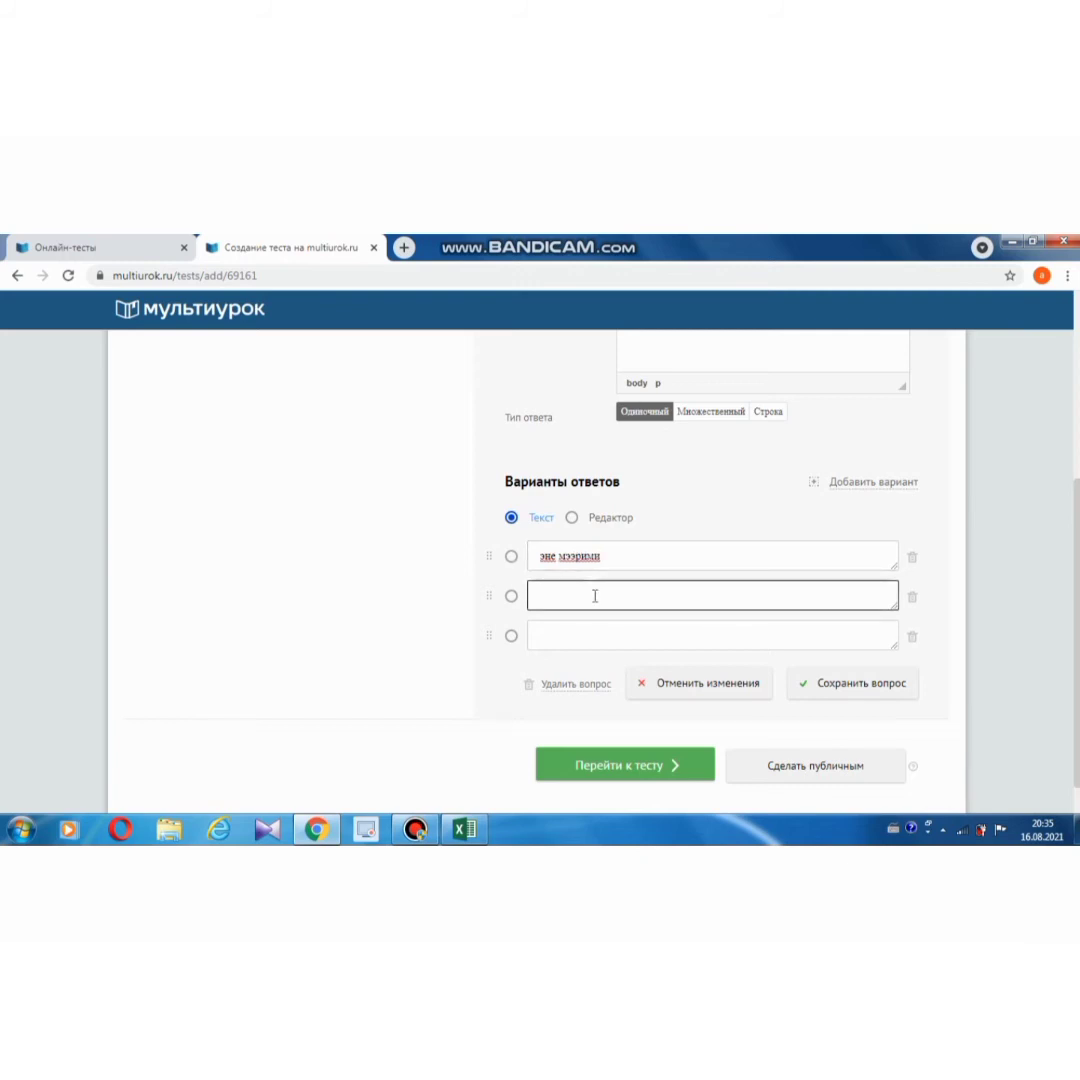
pyautogui.write('курч б')
pyautogui.write('ычан')
pyautogui.click(587, 623)
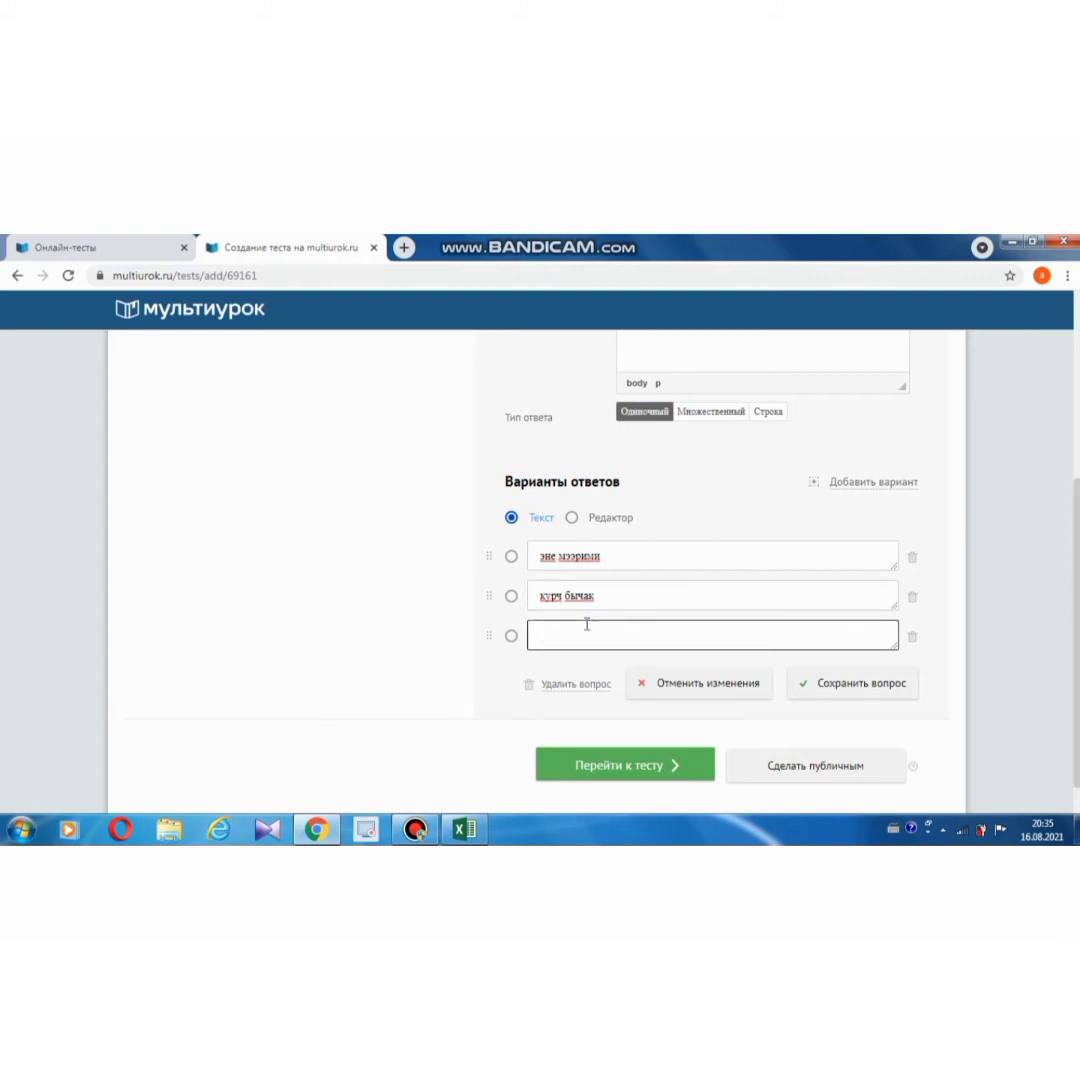
pyautogui.write('мектепке баруу')
# Add a fourth answer option "тапшырманы аткаруу" to the second question
pyautogui.click(885, 485)
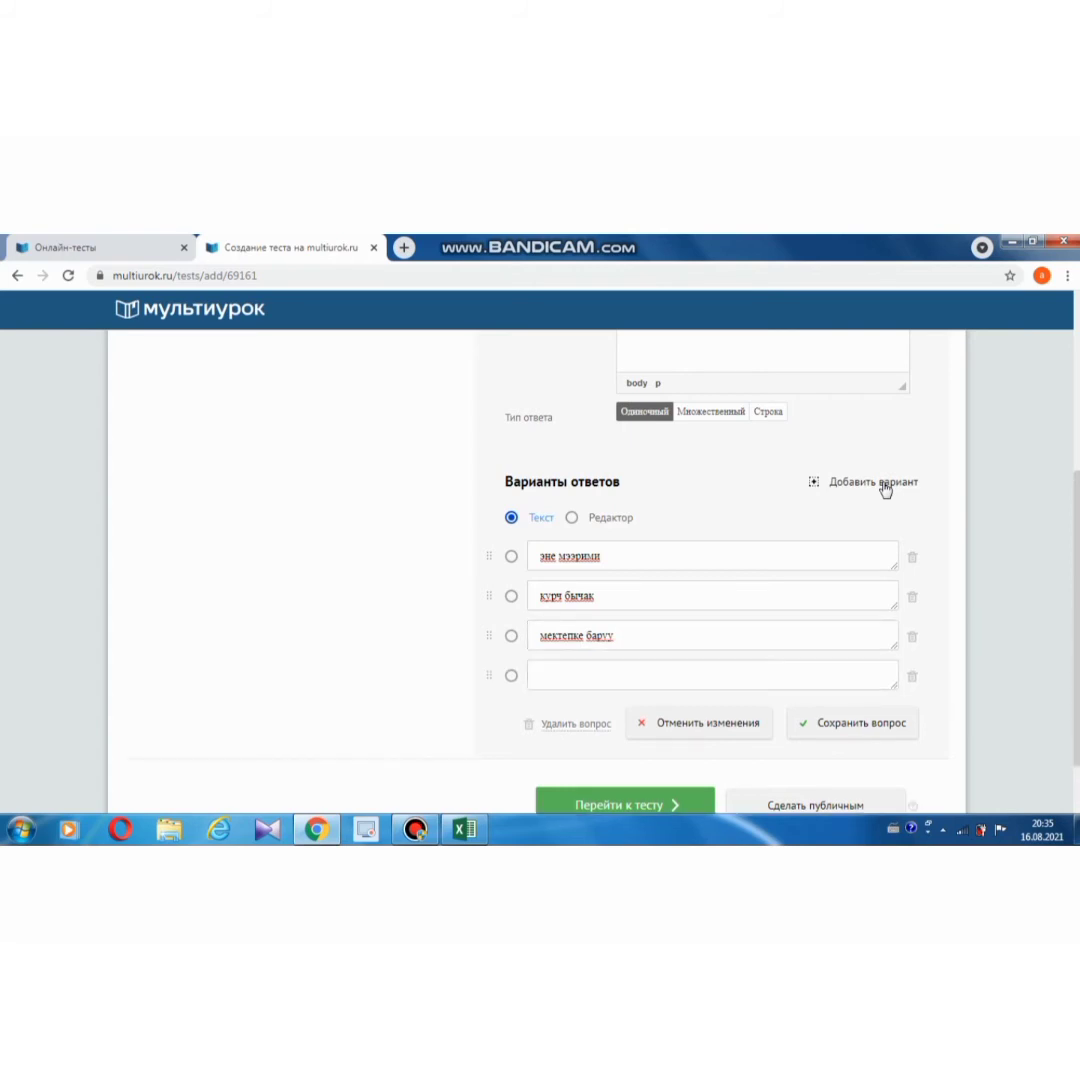
pyautogui.click(676, 680)
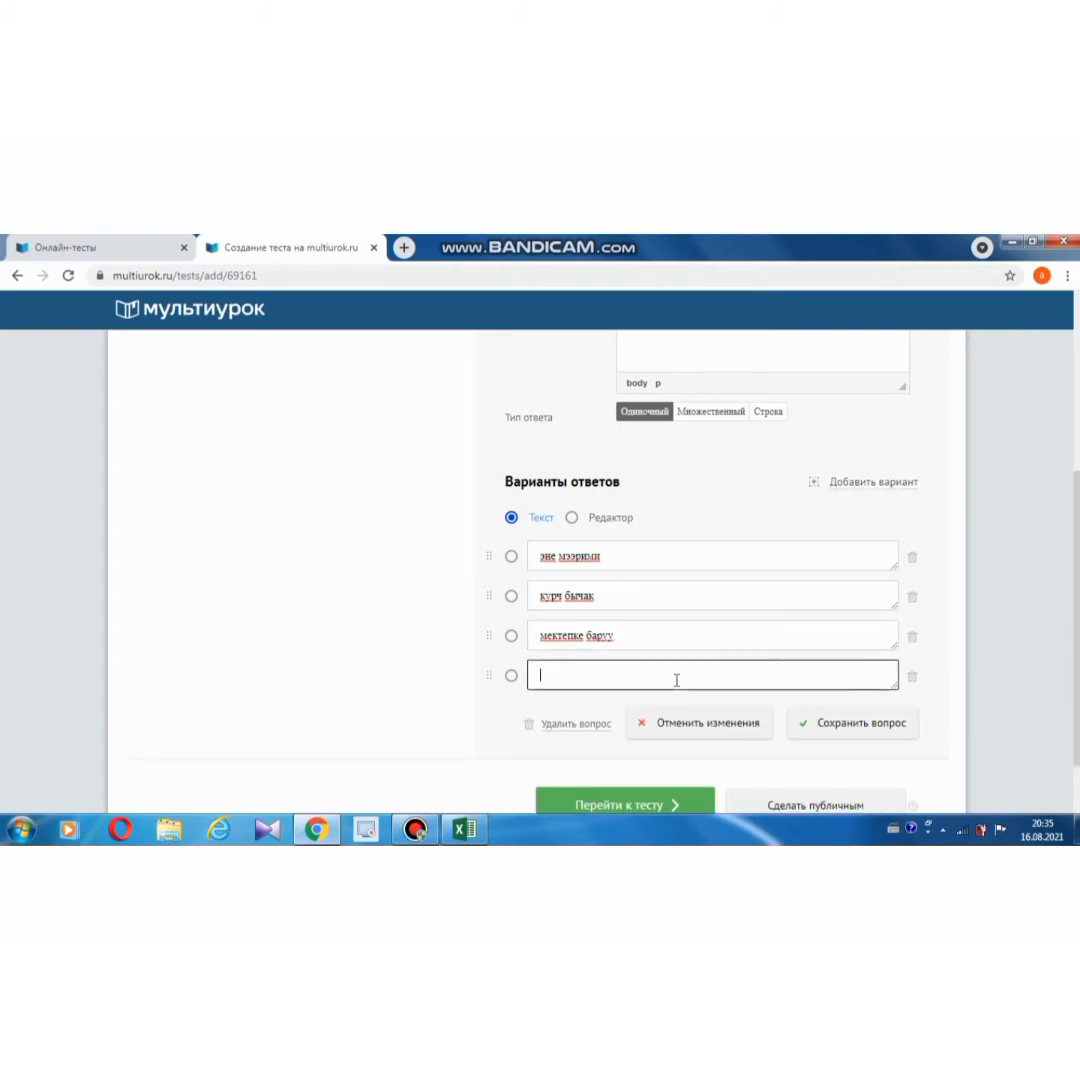
pyautogui.write('тапшырманы аткаруу')
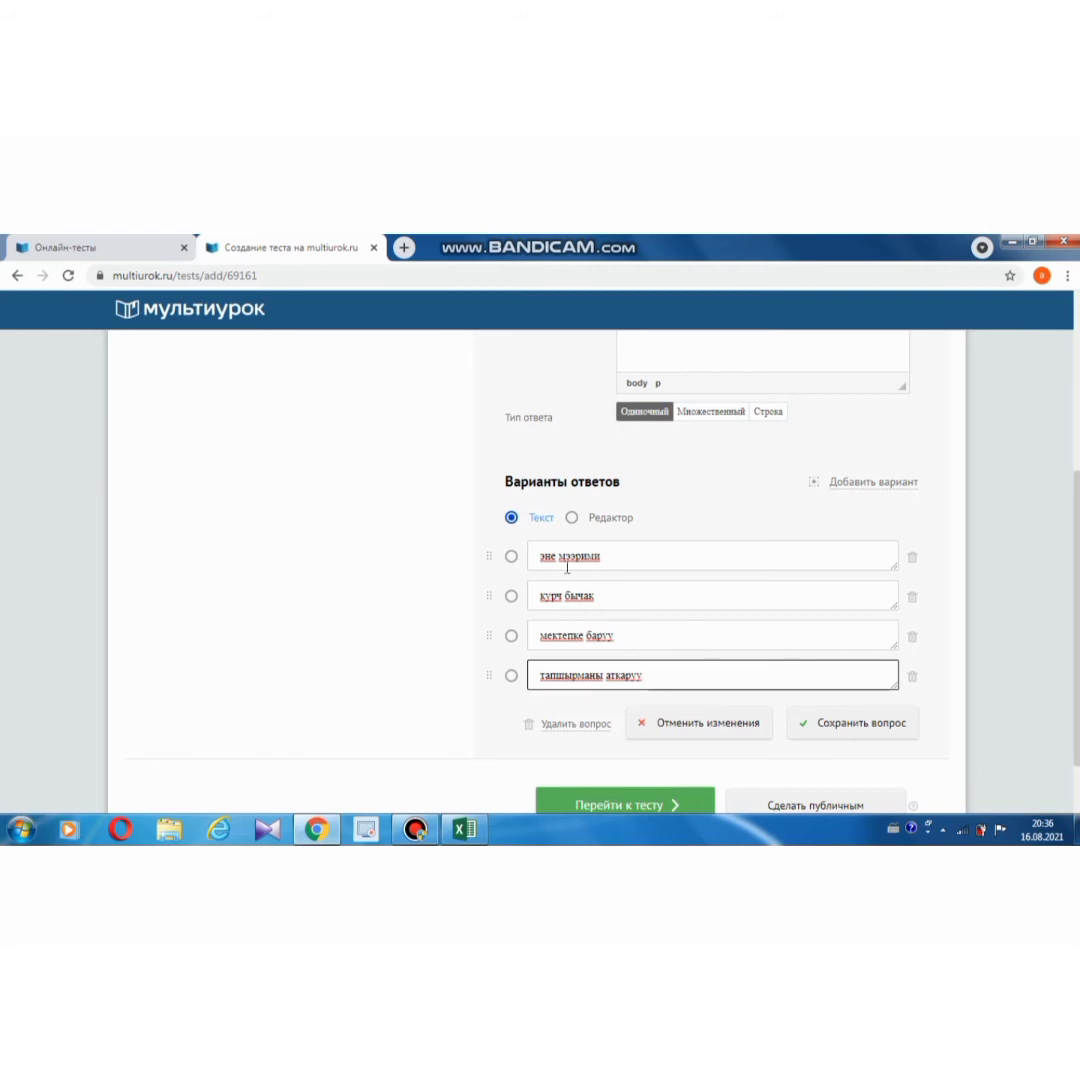
# Mark "курч бычак" as the second question's correct answer and save the question
pyautogui.scroll(2, 583, 625)
pyautogui.scroll(2, 585, 623)
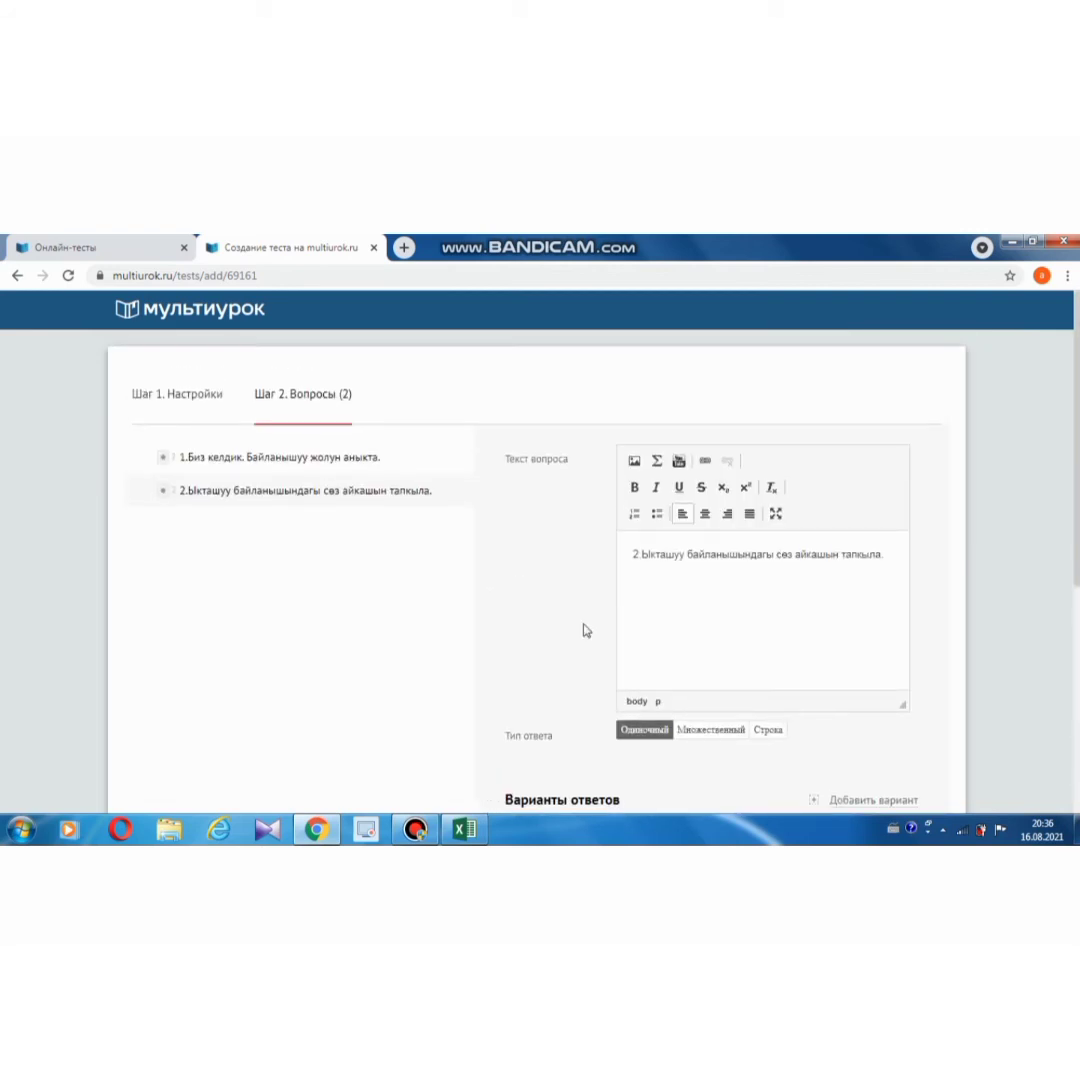
pyautogui.scroll(-5, 587, 635)
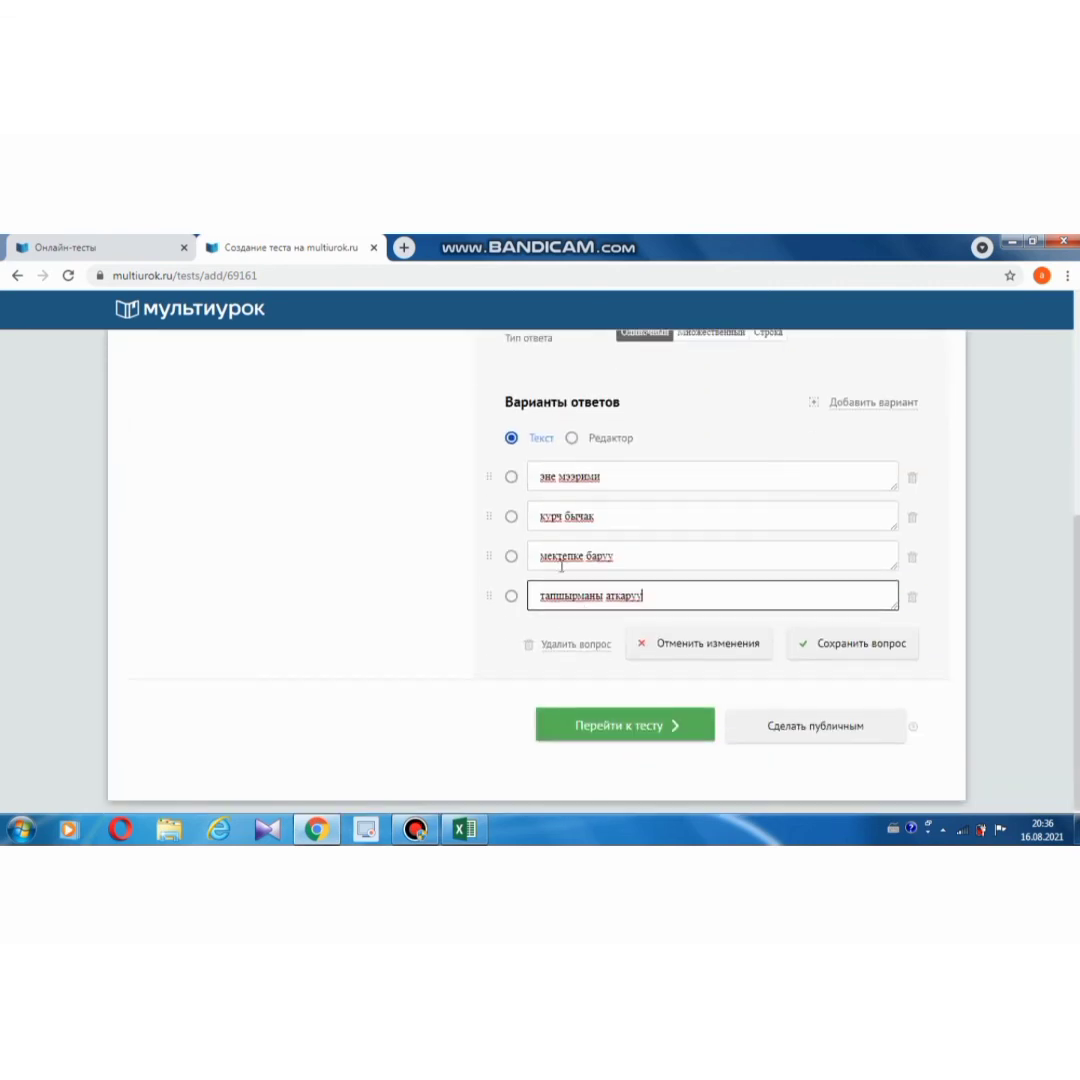
pyautogui.click(511, 517)
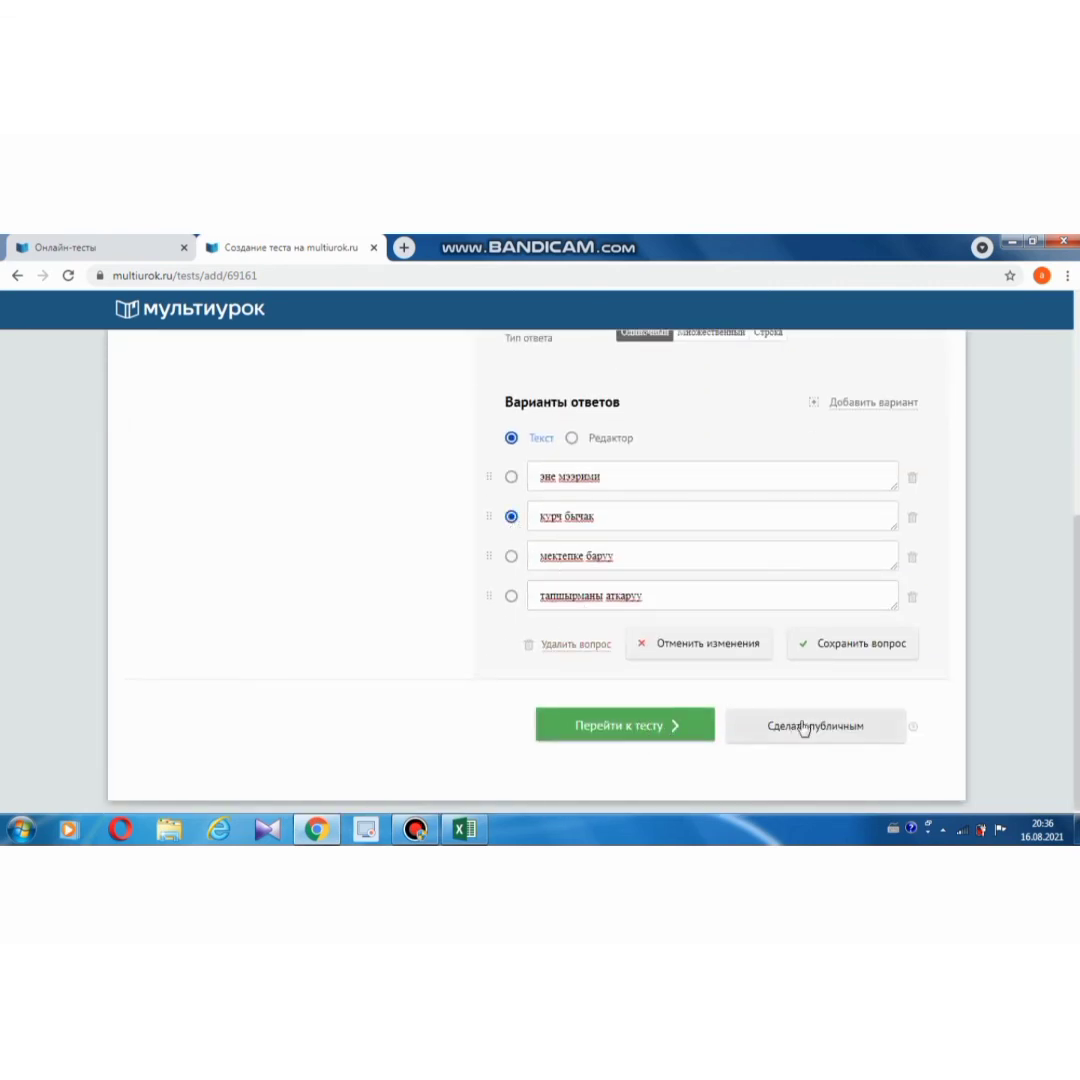
pyautogui.click(869, 646)
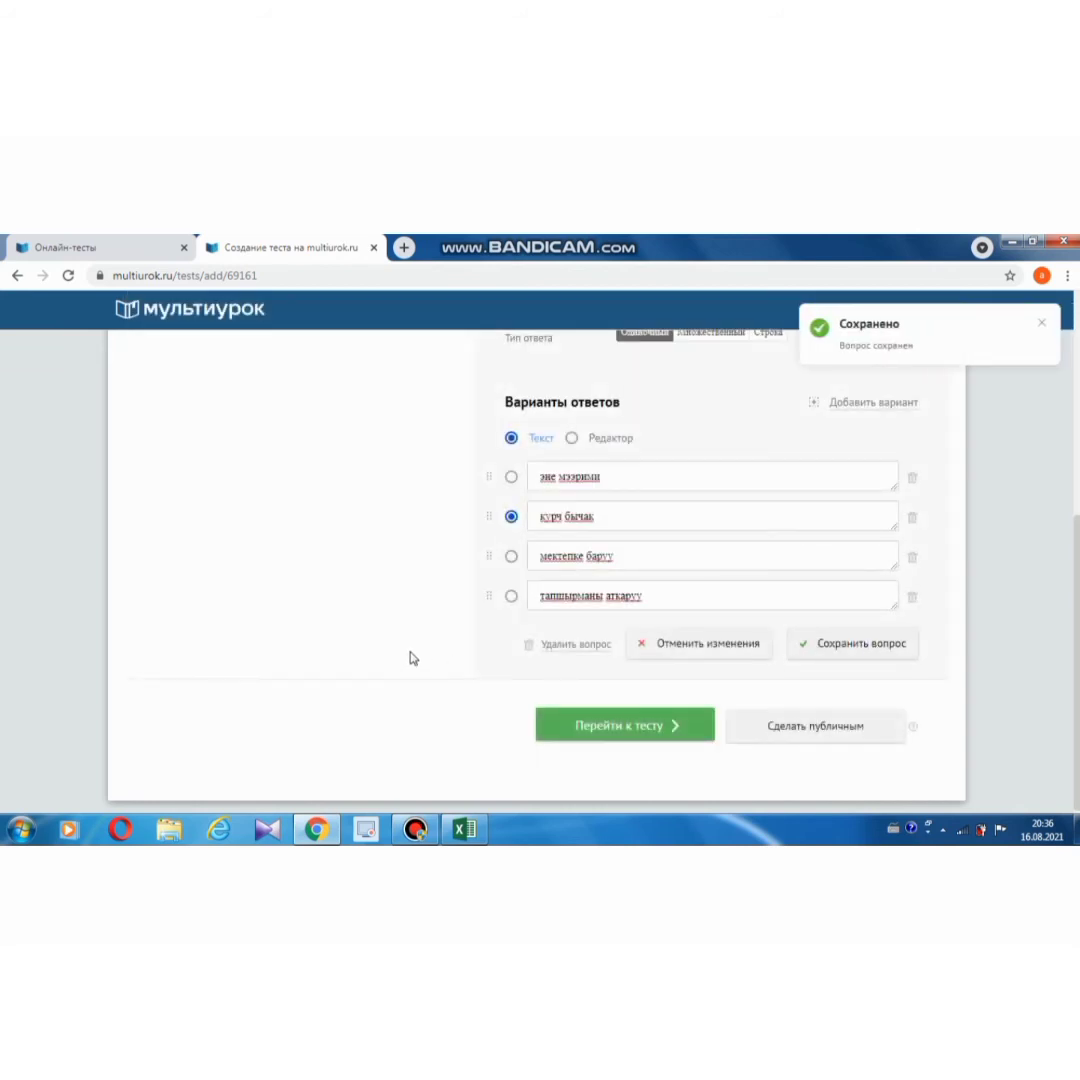
# Add a third question beginning with the sentence "3.Күн нуру баардык жерге тегиз тарады."
pyautogui.scroll(4, 409, 657)
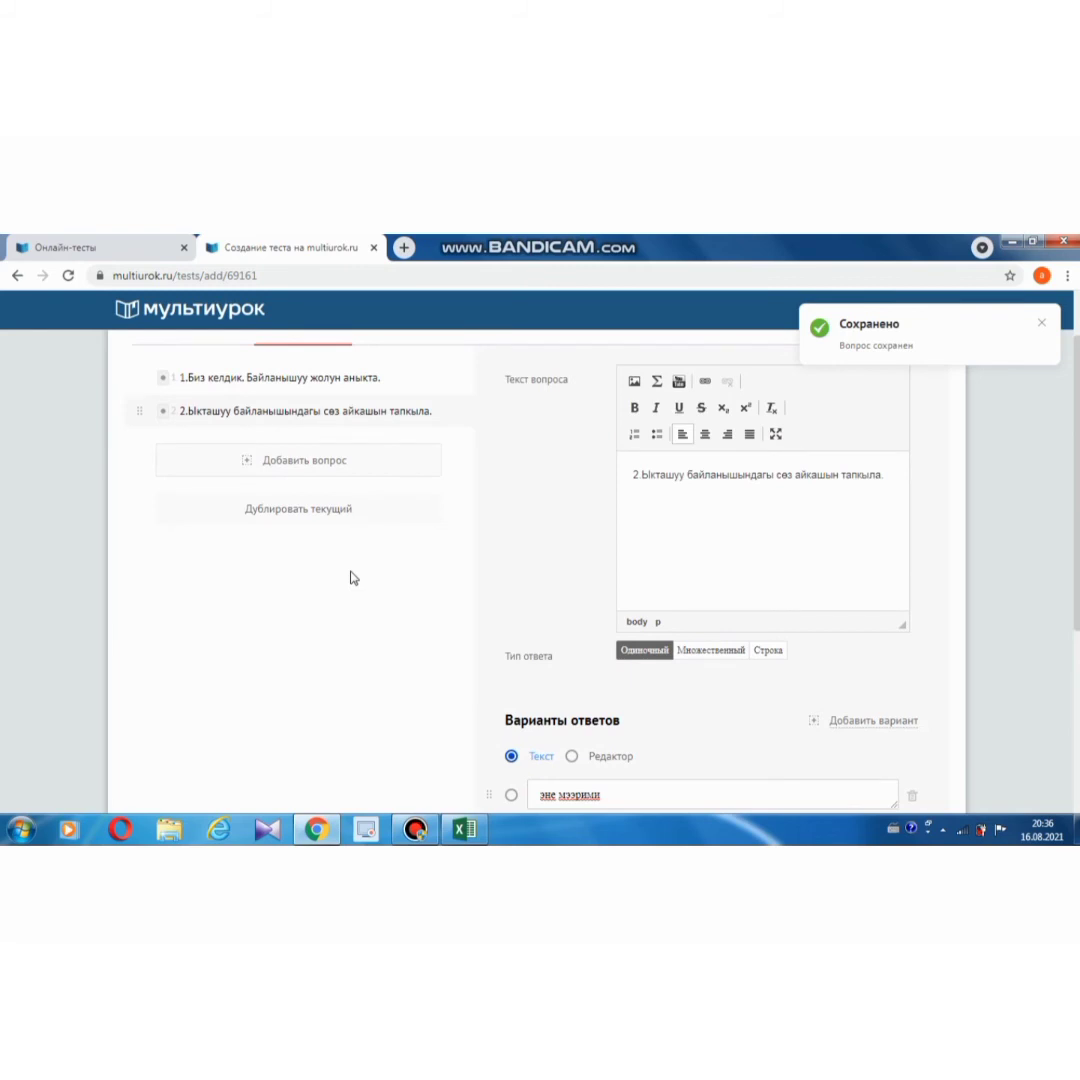
pyautogui.click(388, 470)
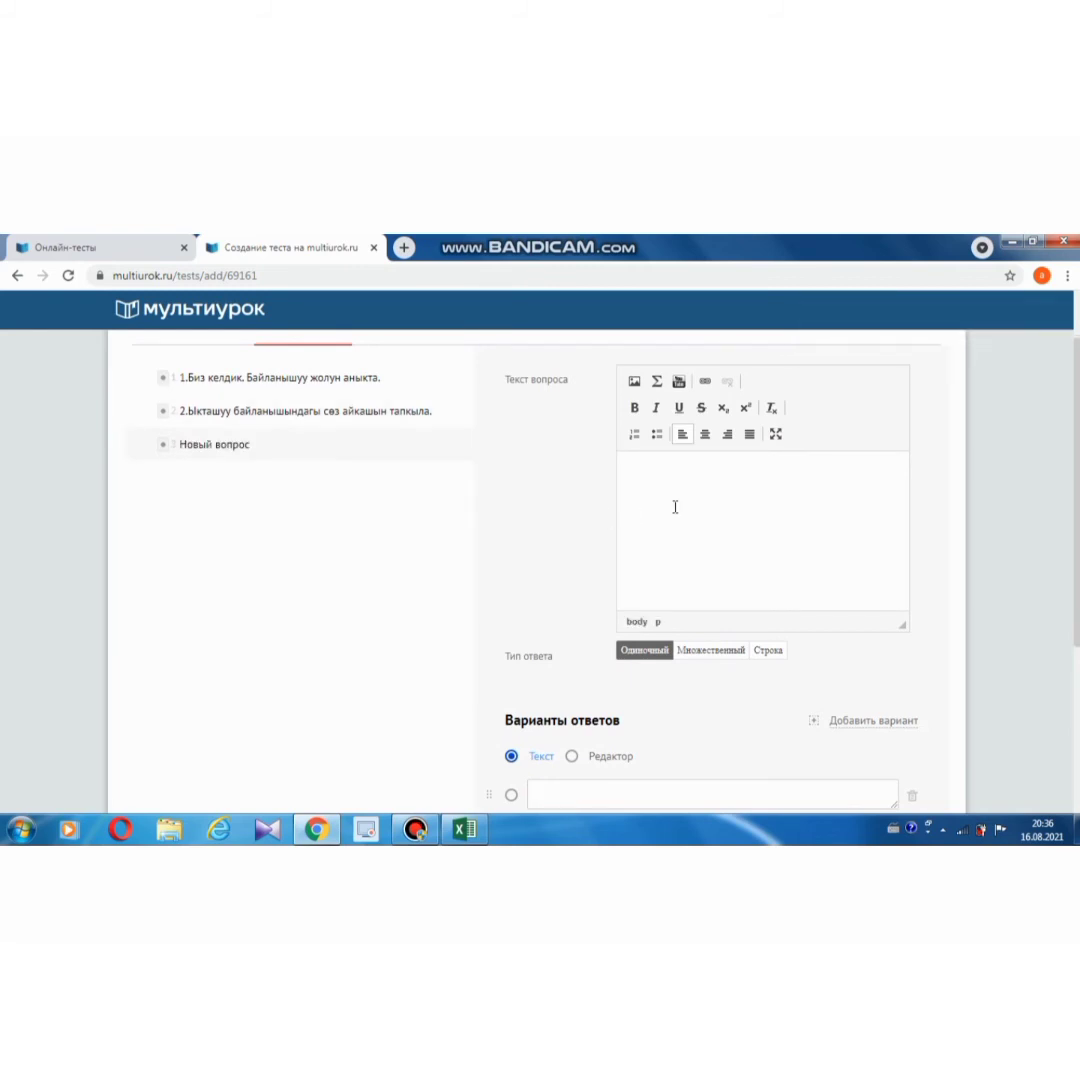
pyautogui.write('3.Кун нуру баардын')
pyautogui.write(' жерге ')
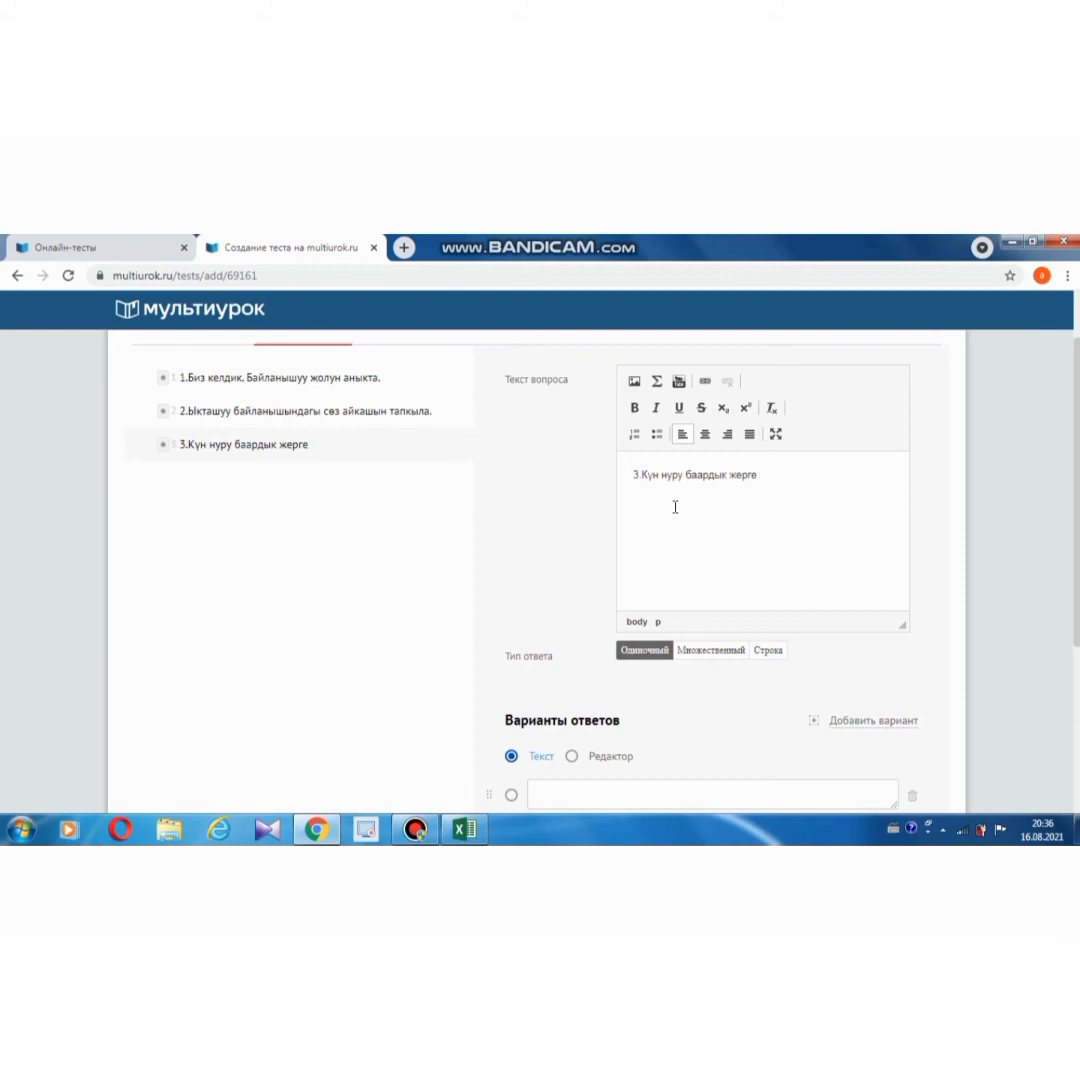
pyautogui.write('тегиз тарады.')
# Italicize the sentence "Күн нуру баардык жерге тегиз тарады." in the third question, leaving its number plain
pyautogui.moveTo(643, 475); pyautogui.dragTo(840, 476)
pyautogui.click(656, 408)
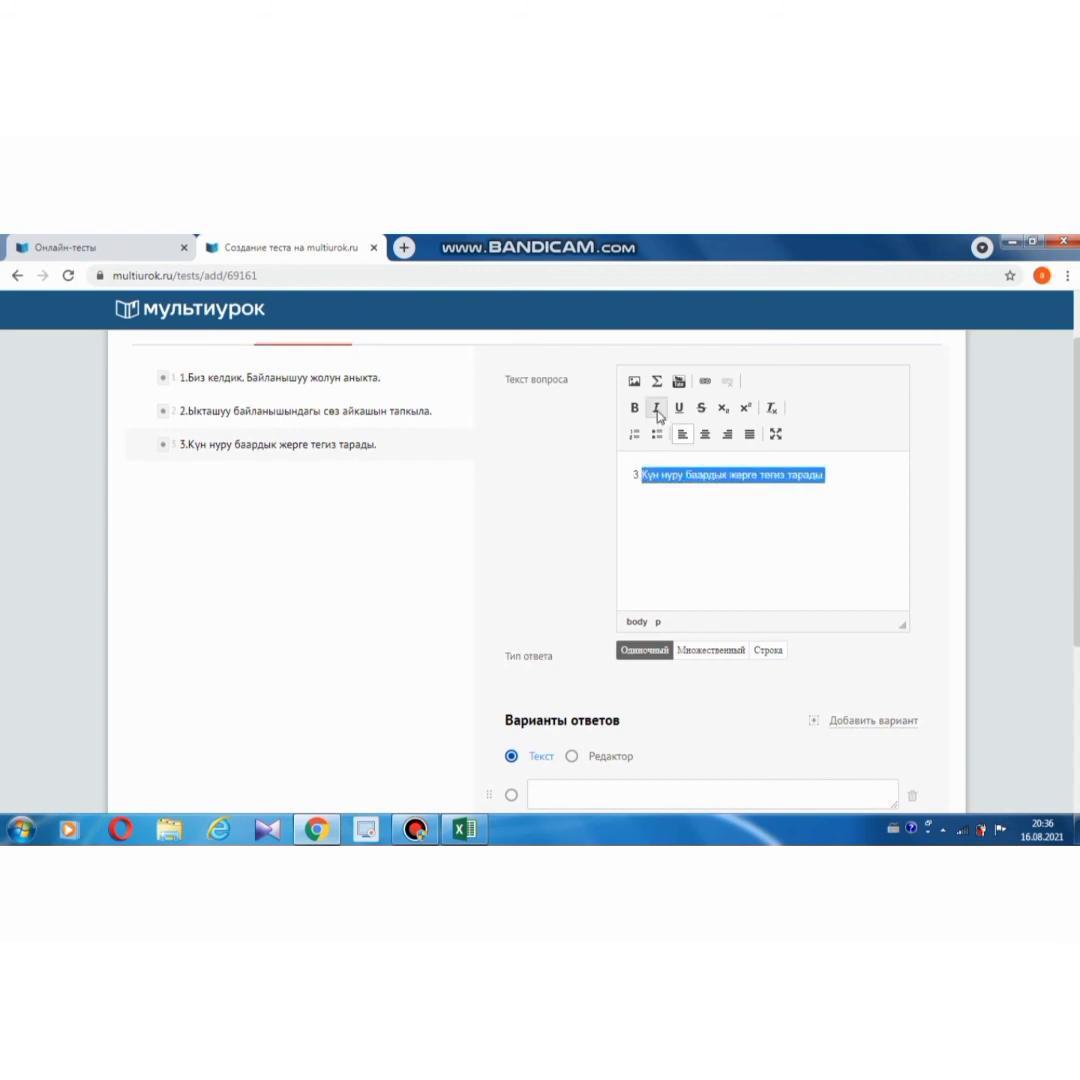
pyautogui.click(669, 510)
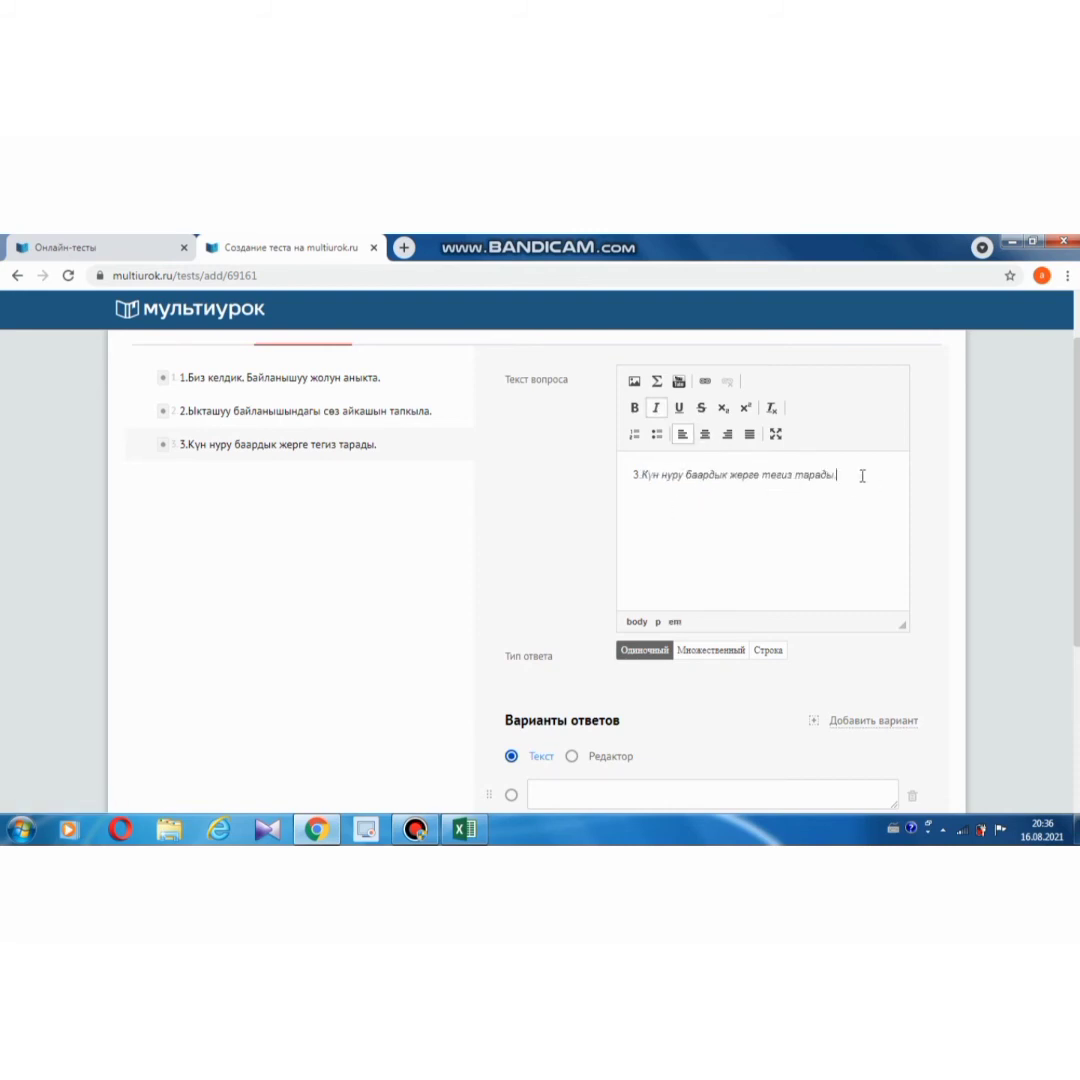
# Add a bold italic second line to the third question reading "Таандык байланыштагы сөз айкашын тапкыла."
pyautogui.click(634, 407)
pyautogui.write('Таандык бай')
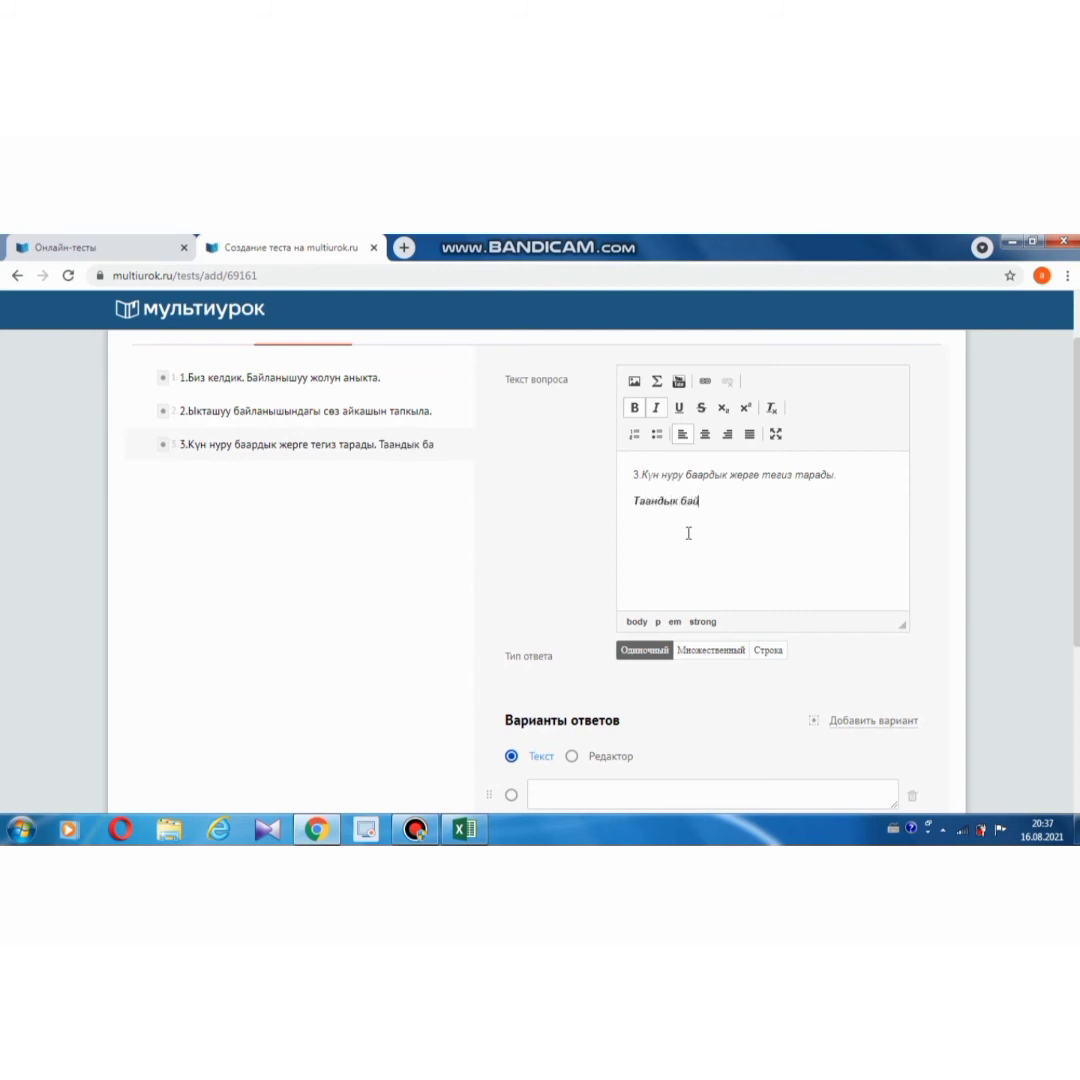
pyautogui.write('ланыштагы сөз айкаш')
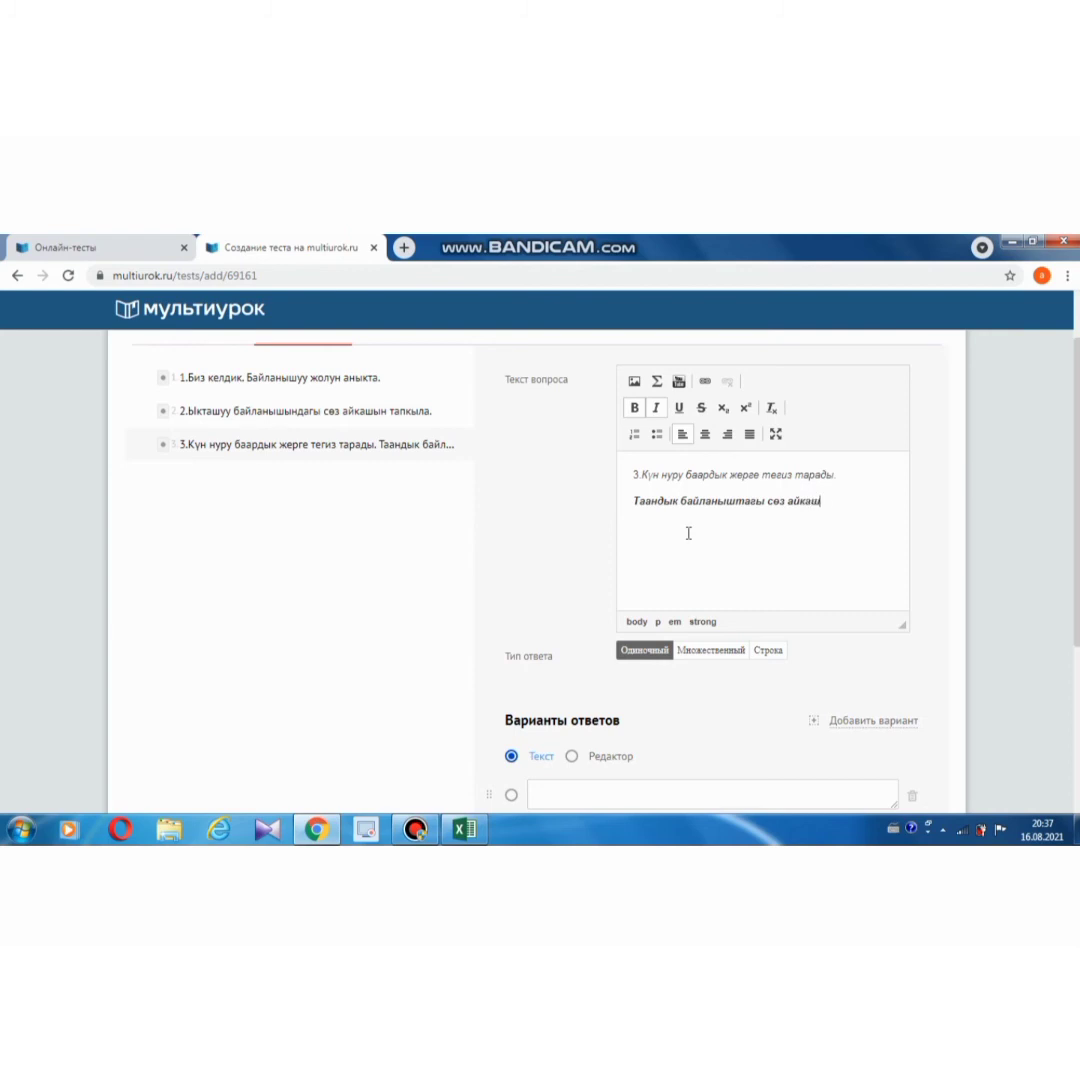
pyautogui.write('тапкыла.')
# Fill the third question's three answer options with "күн нуру", "баардык жерге" and "тегиз тарады"
pyautogui.scroll(-3, 612, 687)
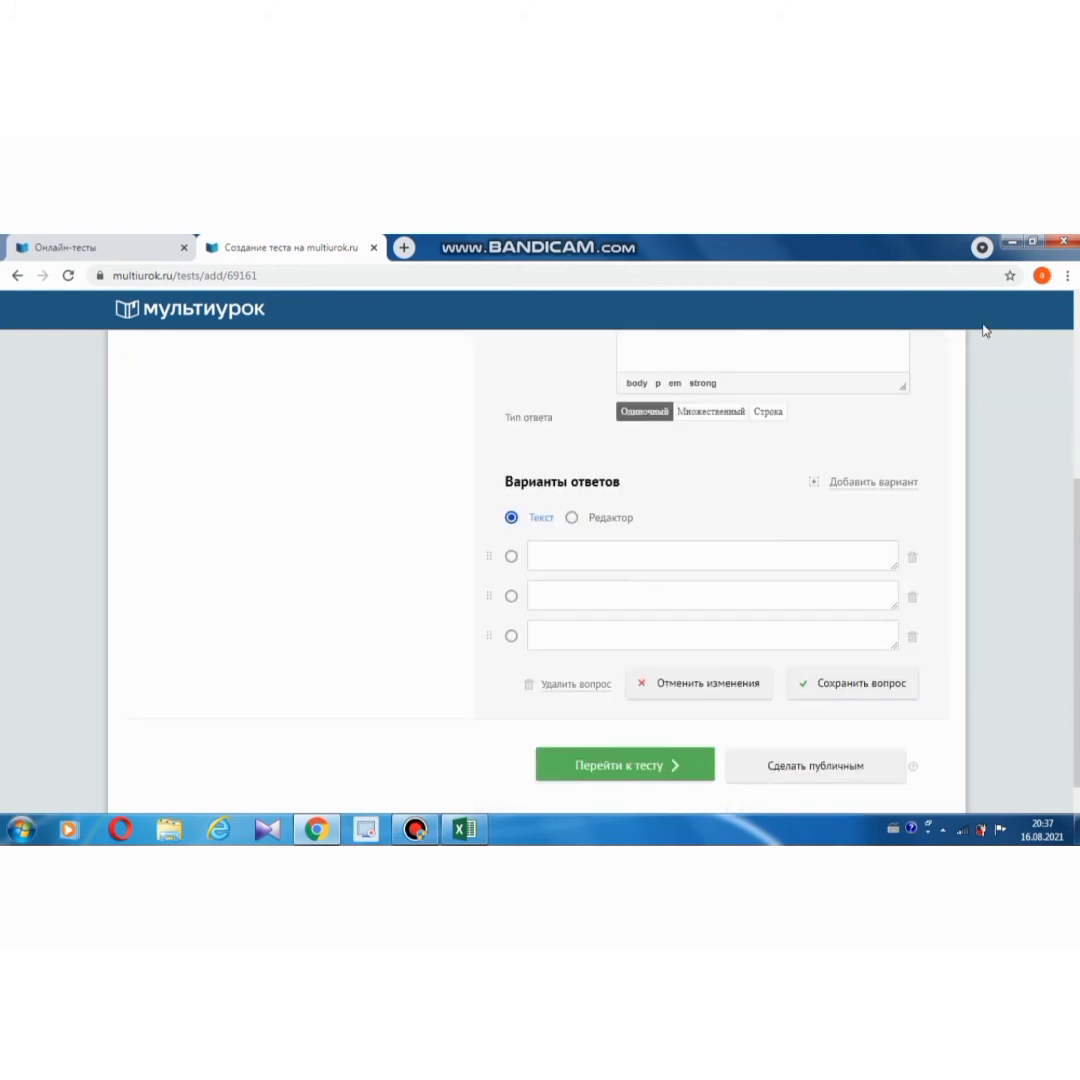
pyautogui.click(628, 560)
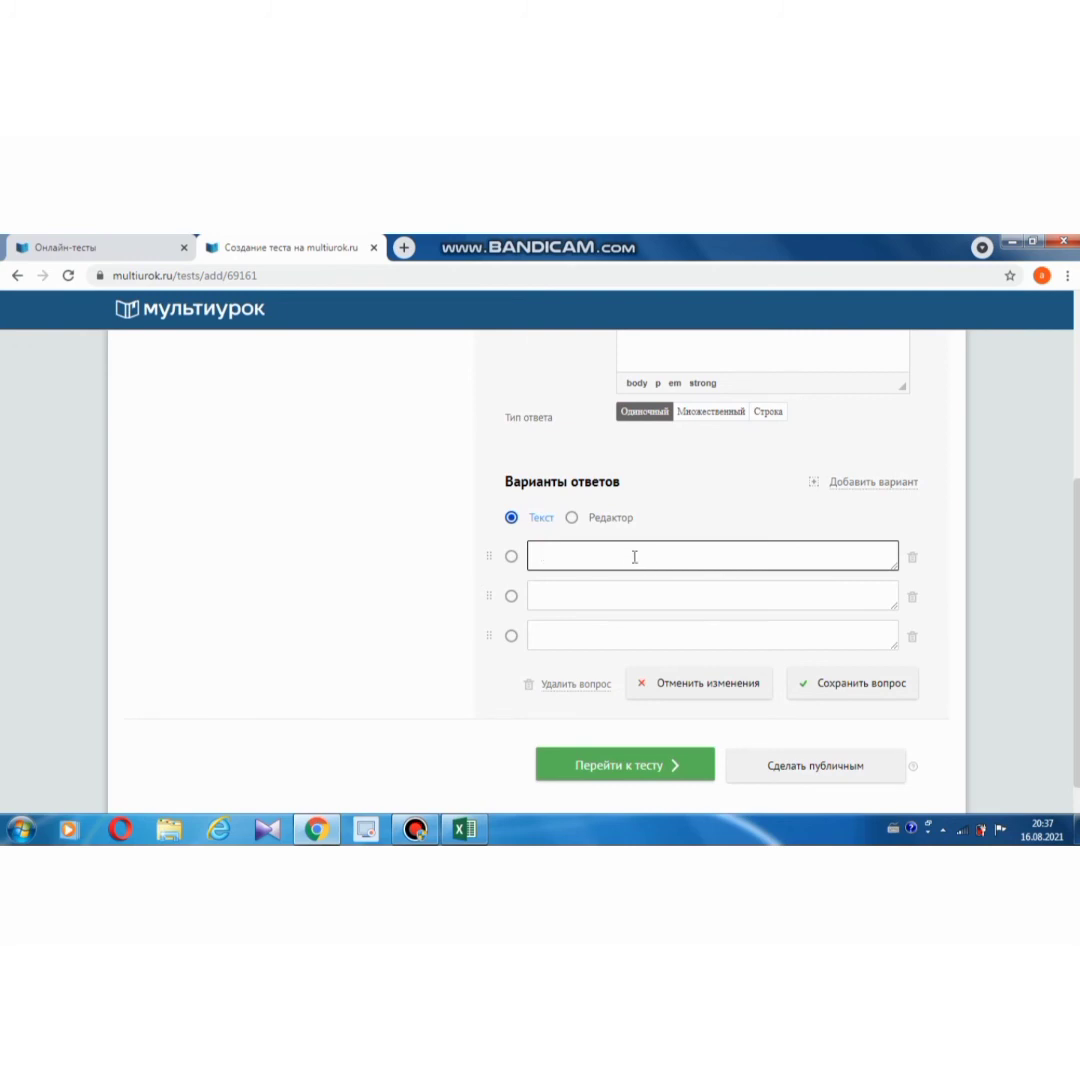
pyautogui.write('кун нуру')
pyautogui.click(595, 598)
pyautogui.write('баардык')
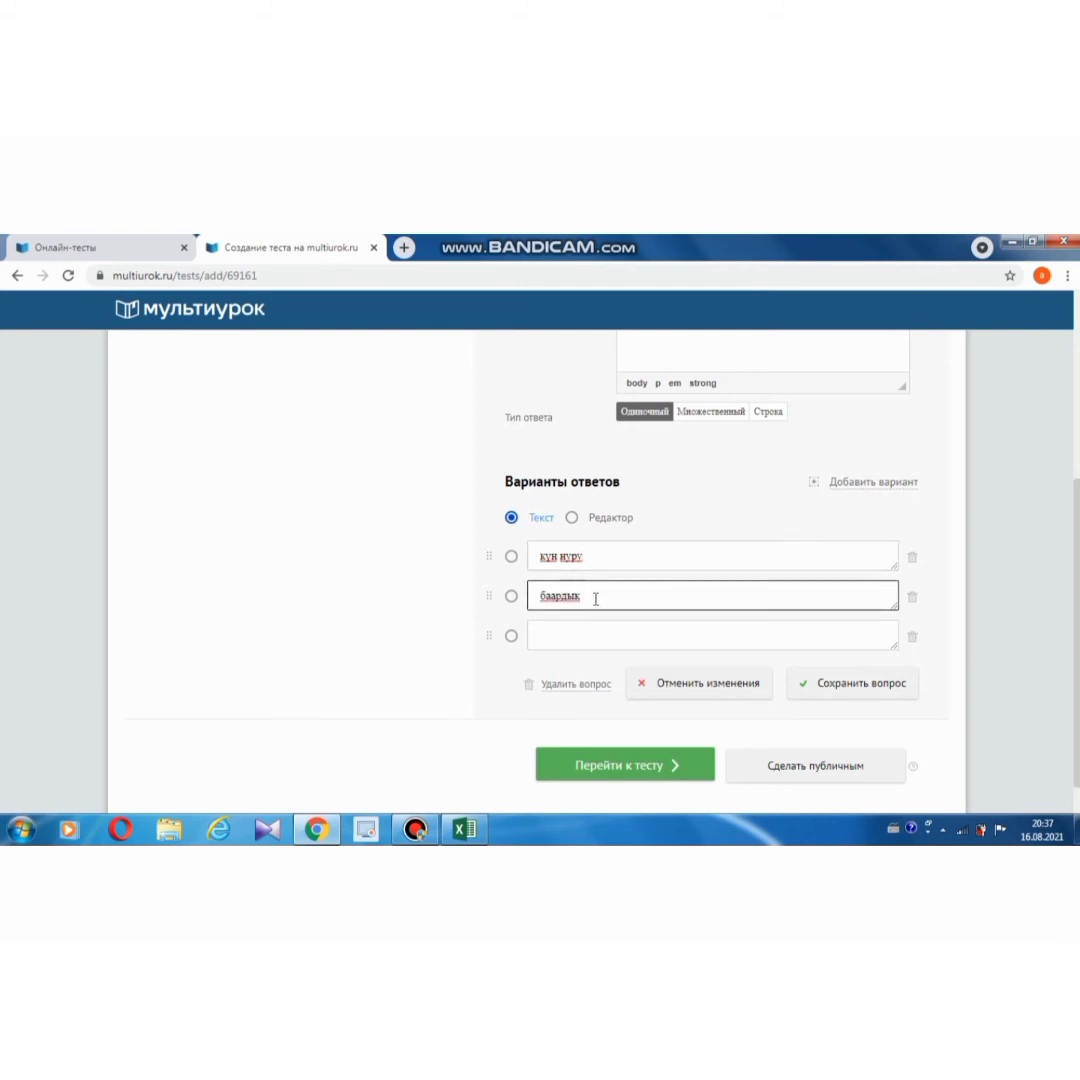
pyautogui.write(' жерге')
pyautogui.click(573, 634)
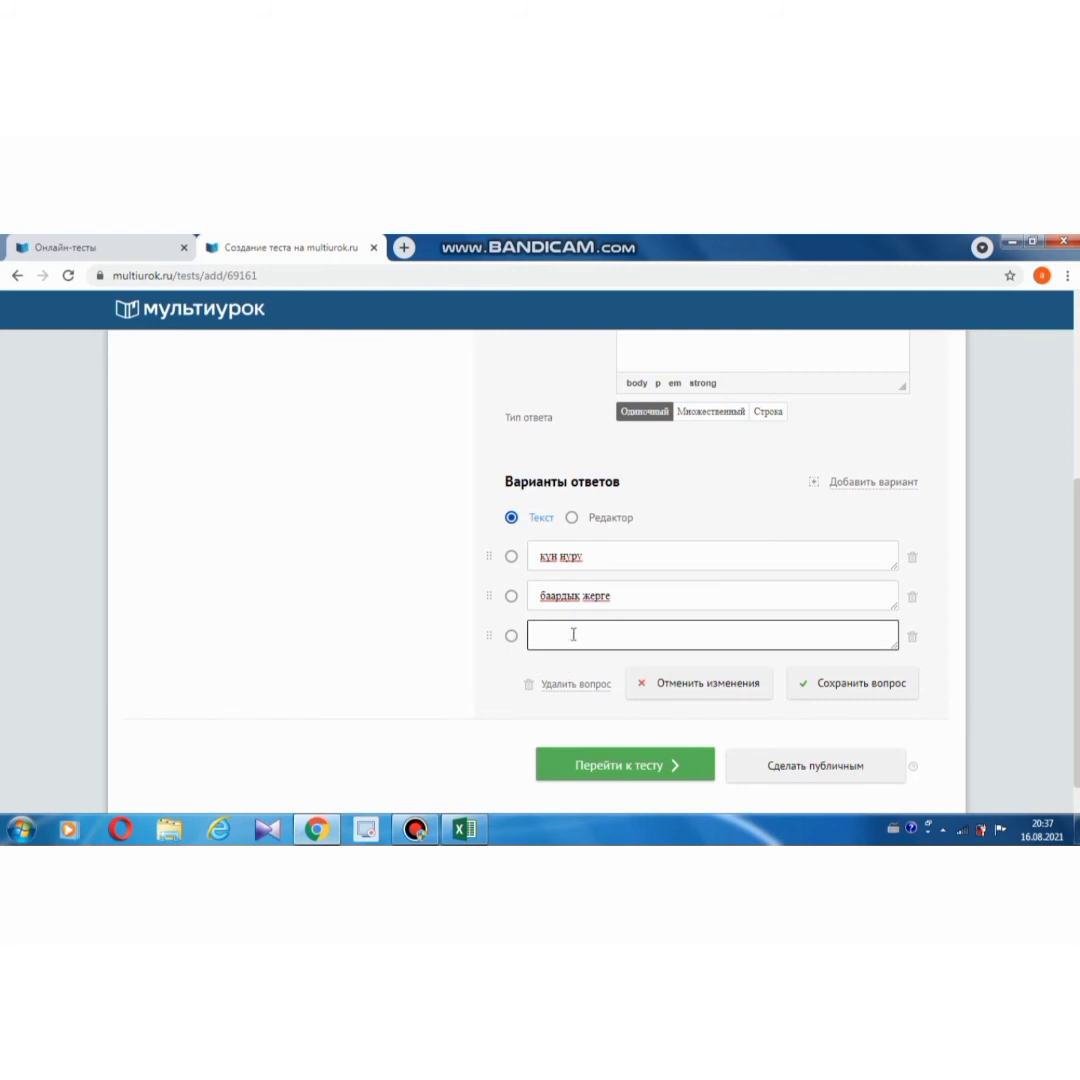
pyautogui.write('тегиз тарады')
# Add a fourth answer option to the third question reading "таандык байланыштагы сөз айкашы жок"
pyautogui.click(851, 484)
pyautogui.click(578, 683)
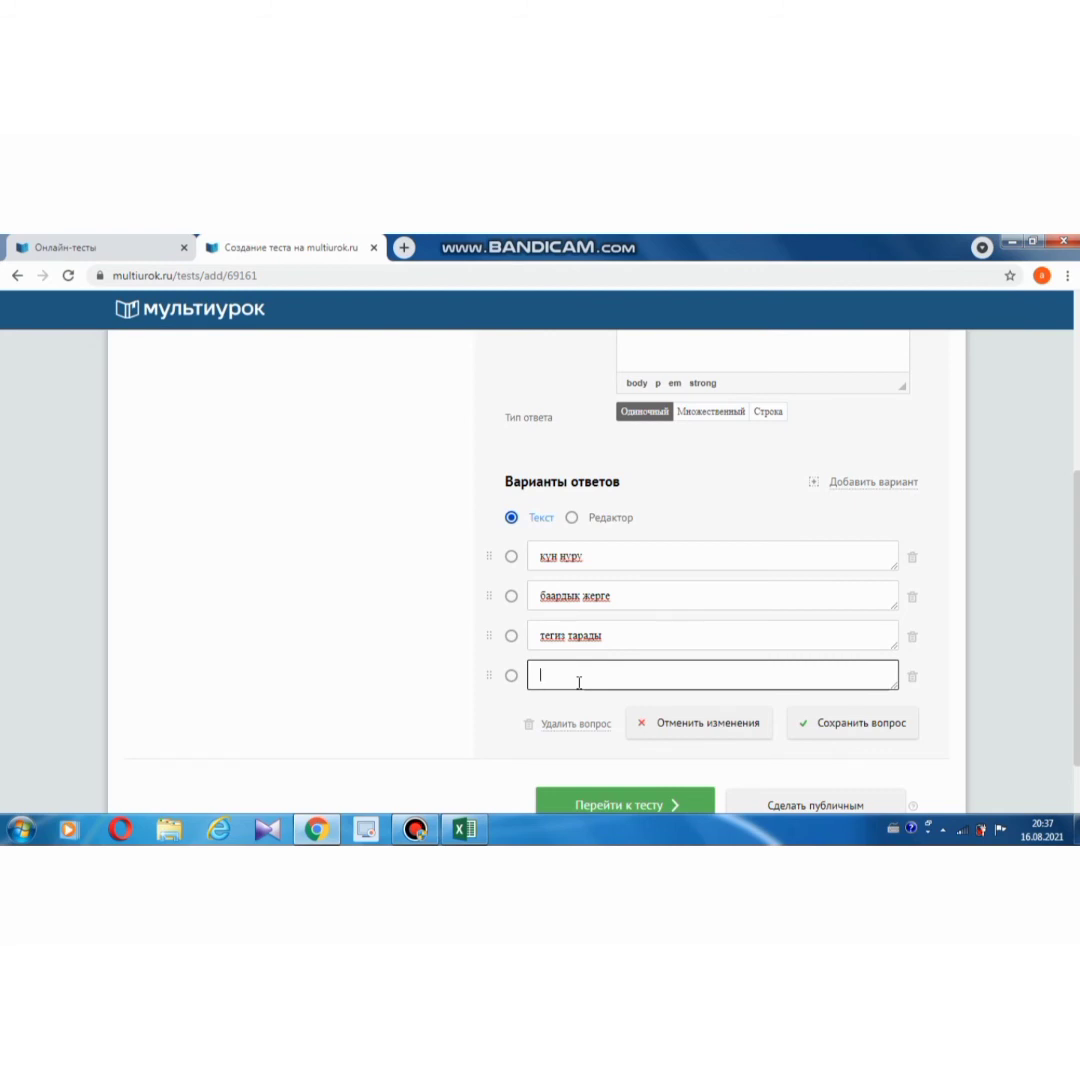
pyautogui.write('таандык байланыштагы сөз а')
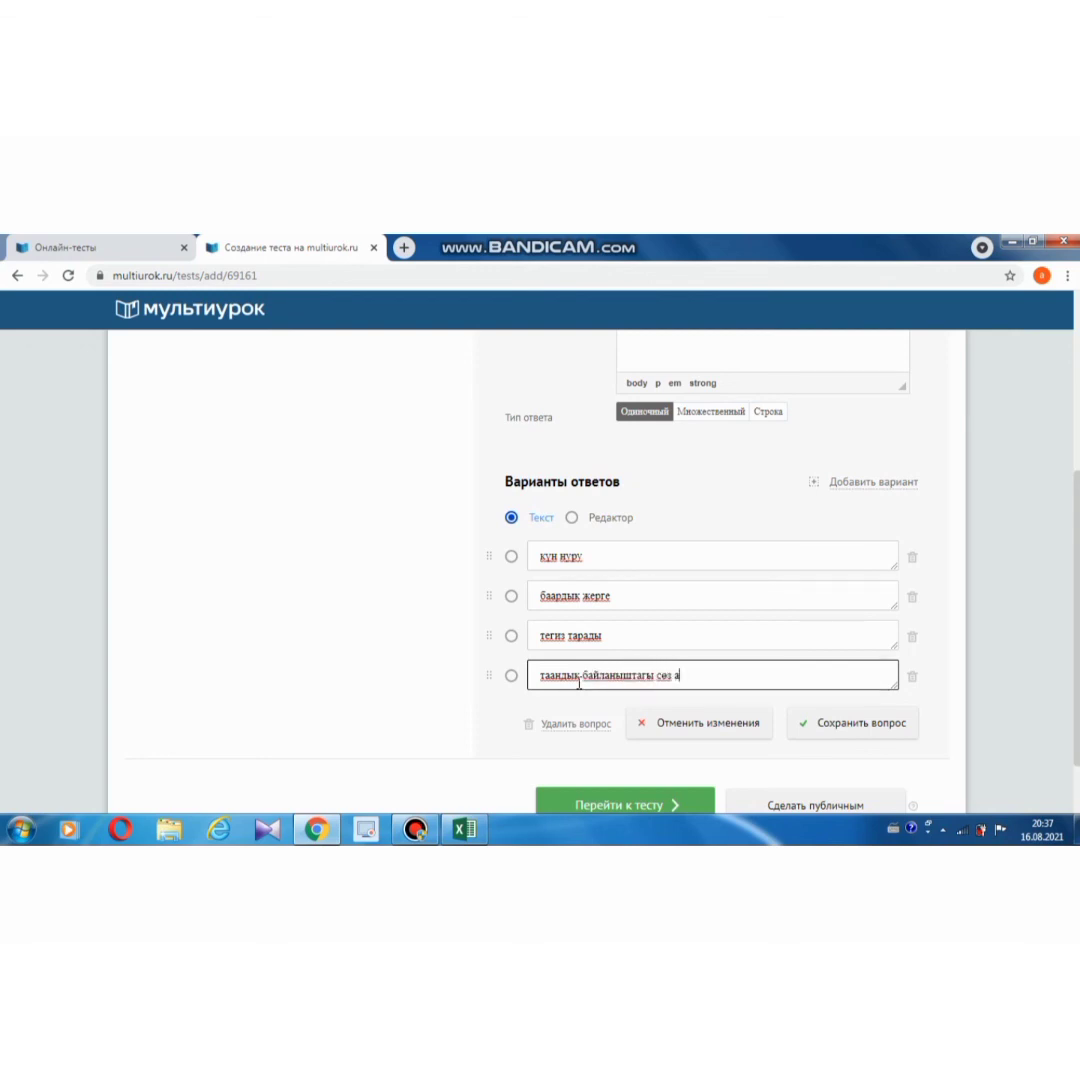
pyautogui.write('йкашы жок')
# Mark "күн нуру" as the third question's correct answer and try to save the question
pyautogui.click(828, 720)
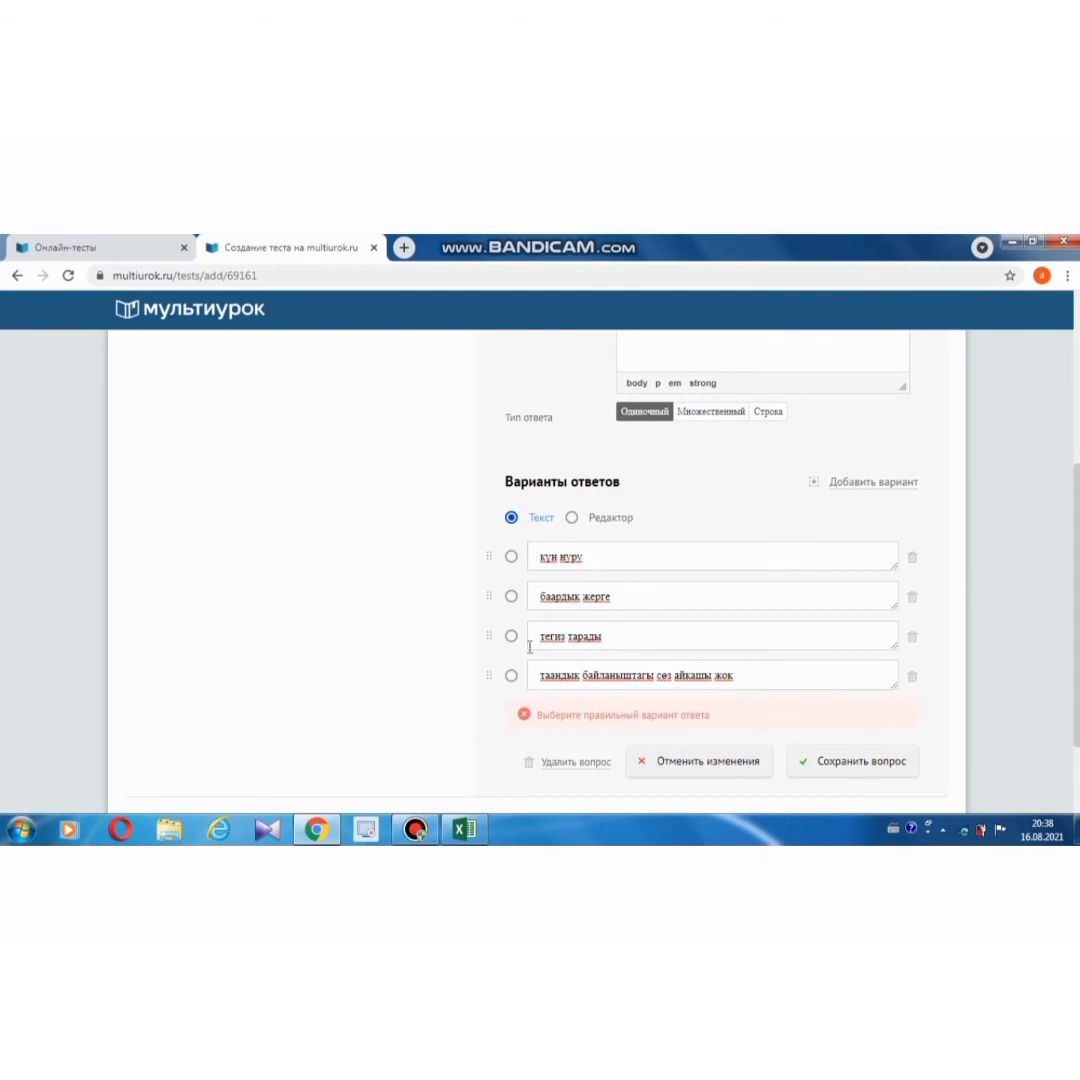
pyautogui.press('F12')
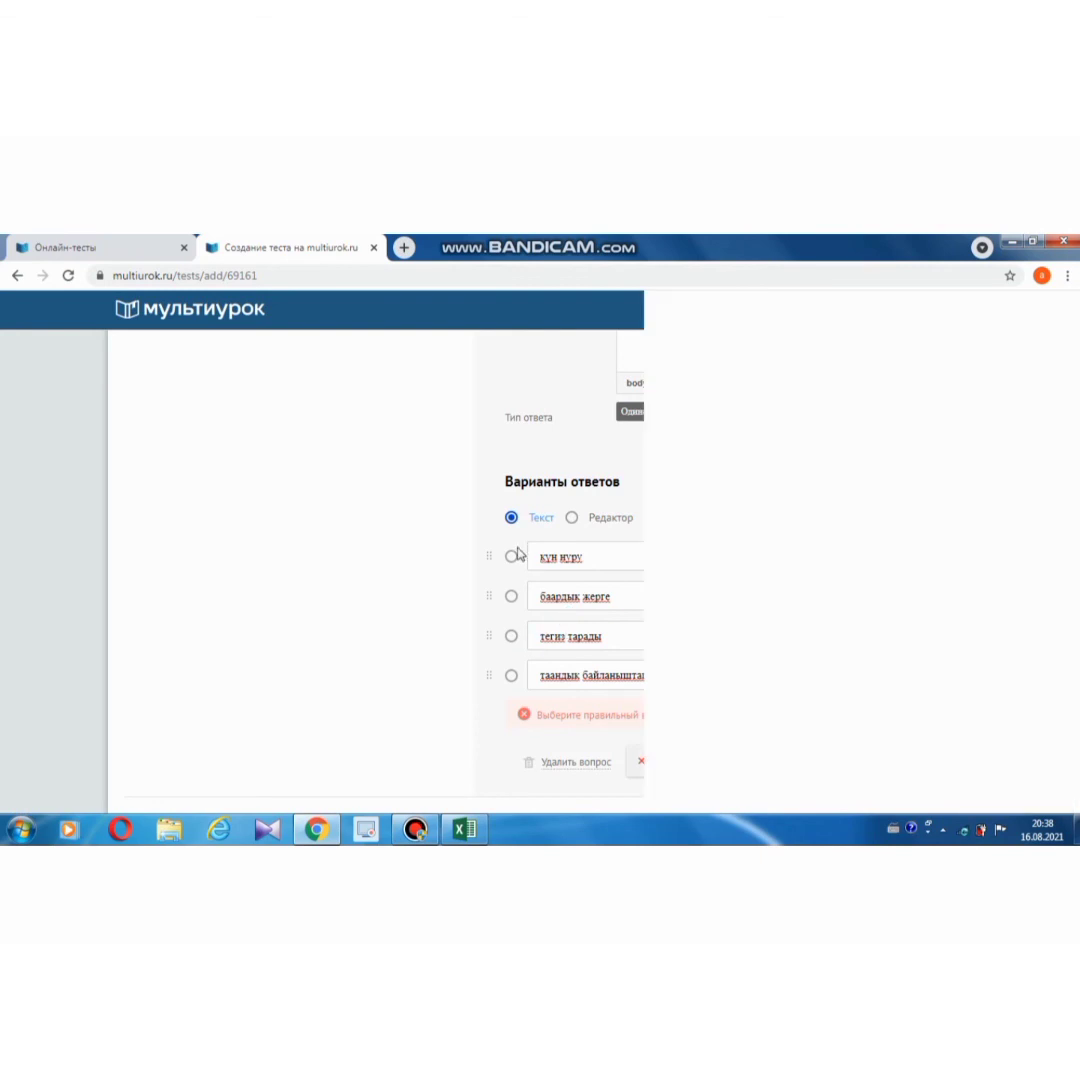
pyautogui.press('F12')
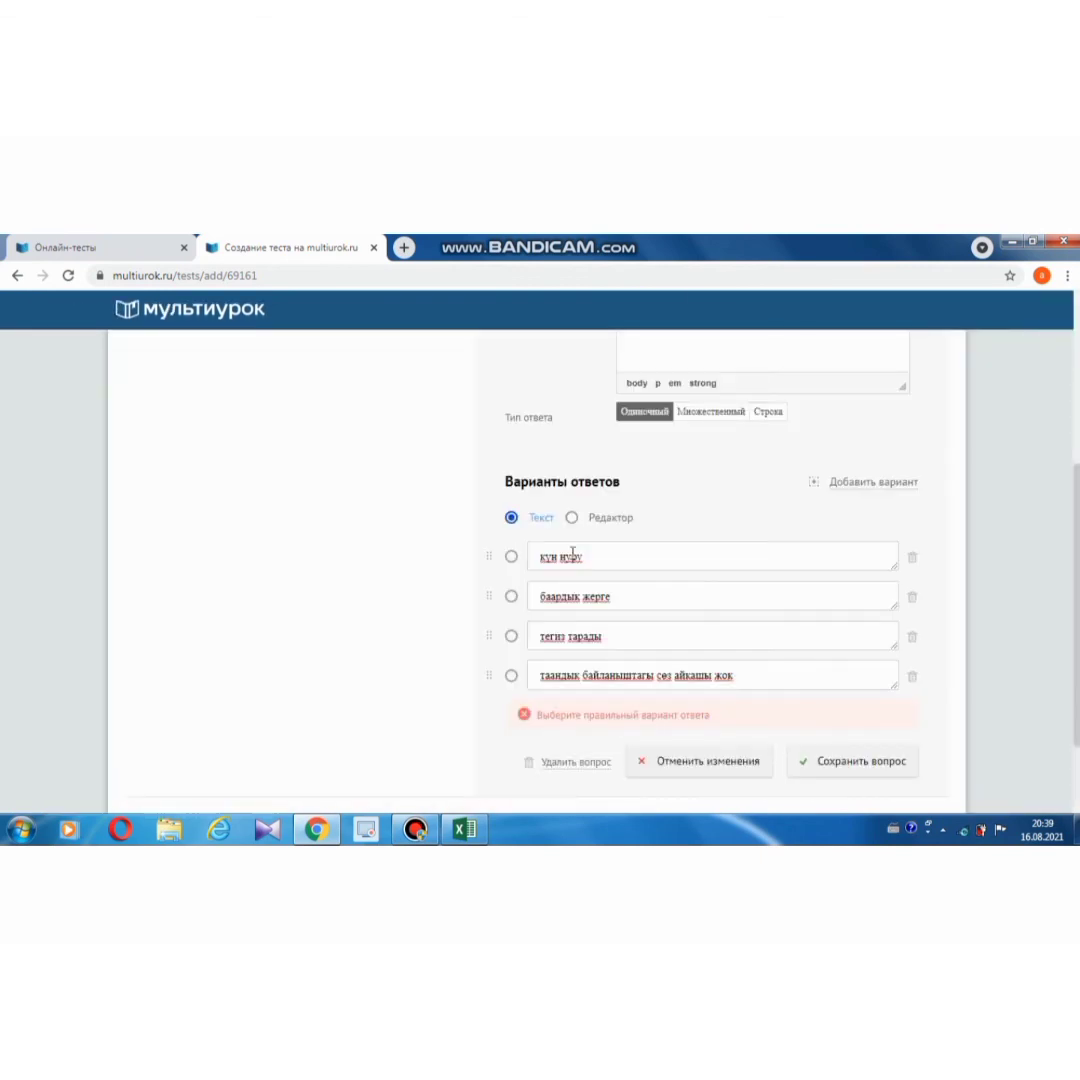
pyautogui.click(511, 558)
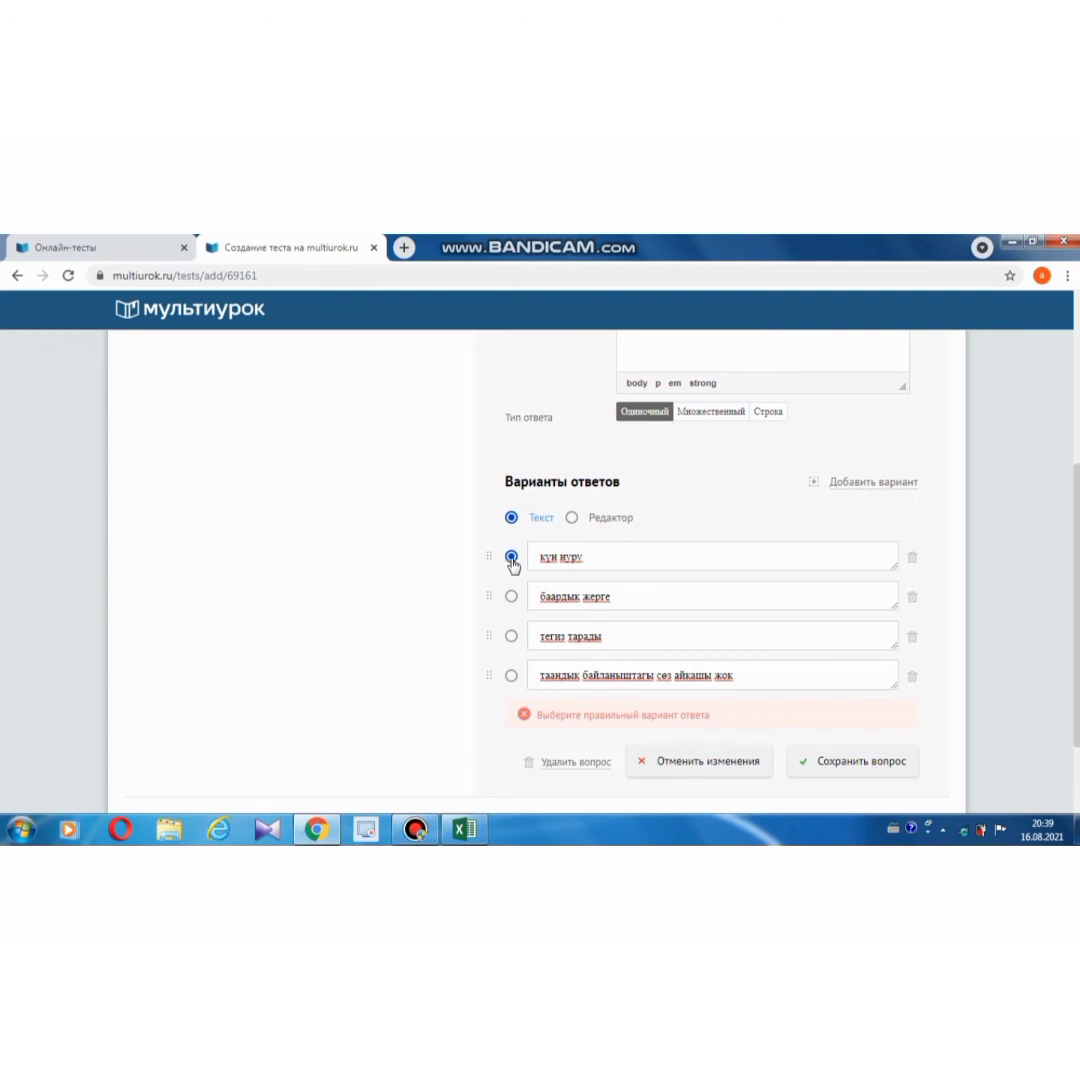
pyautogui.click(843, 766)
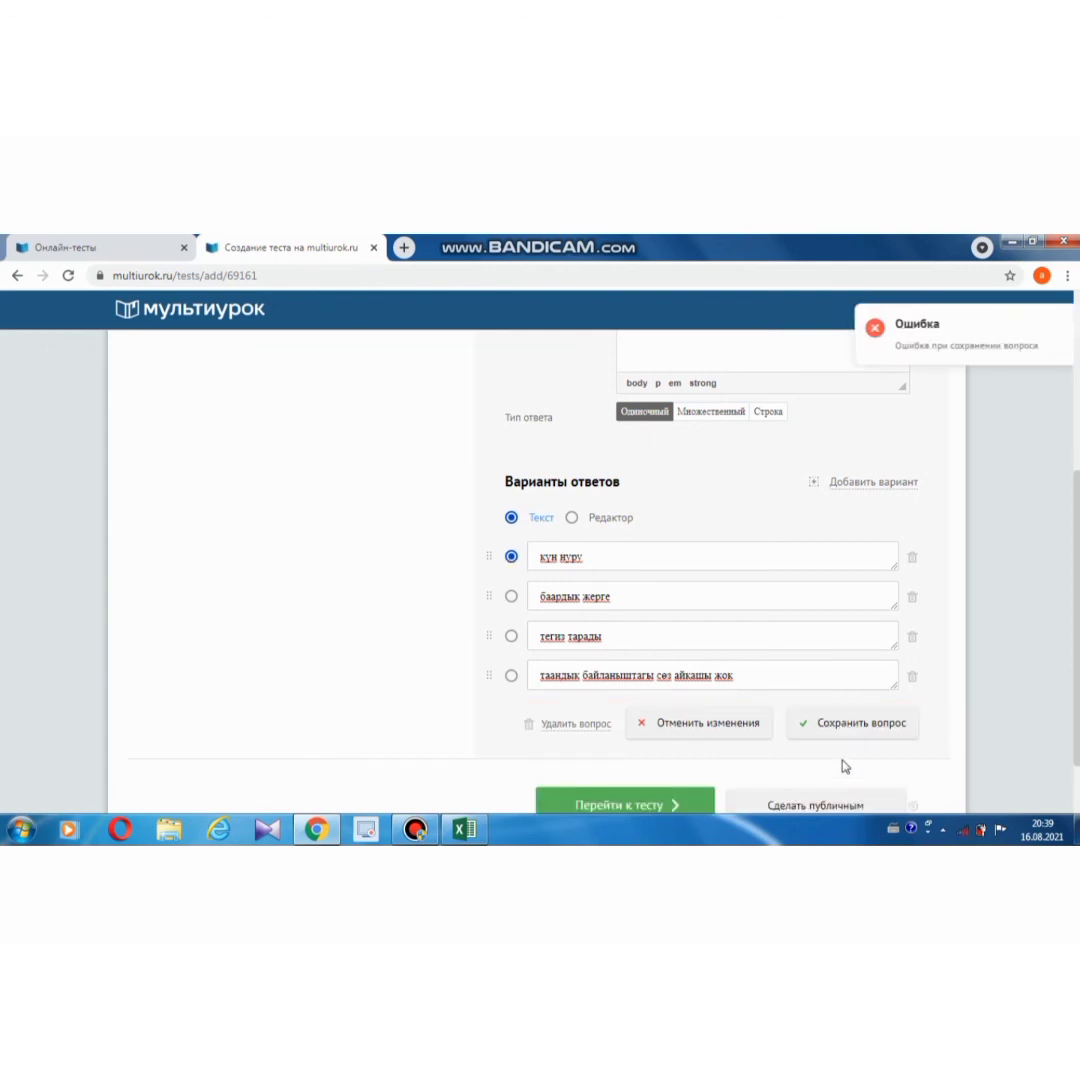
pyautogui.scroll(3, 625, 618)
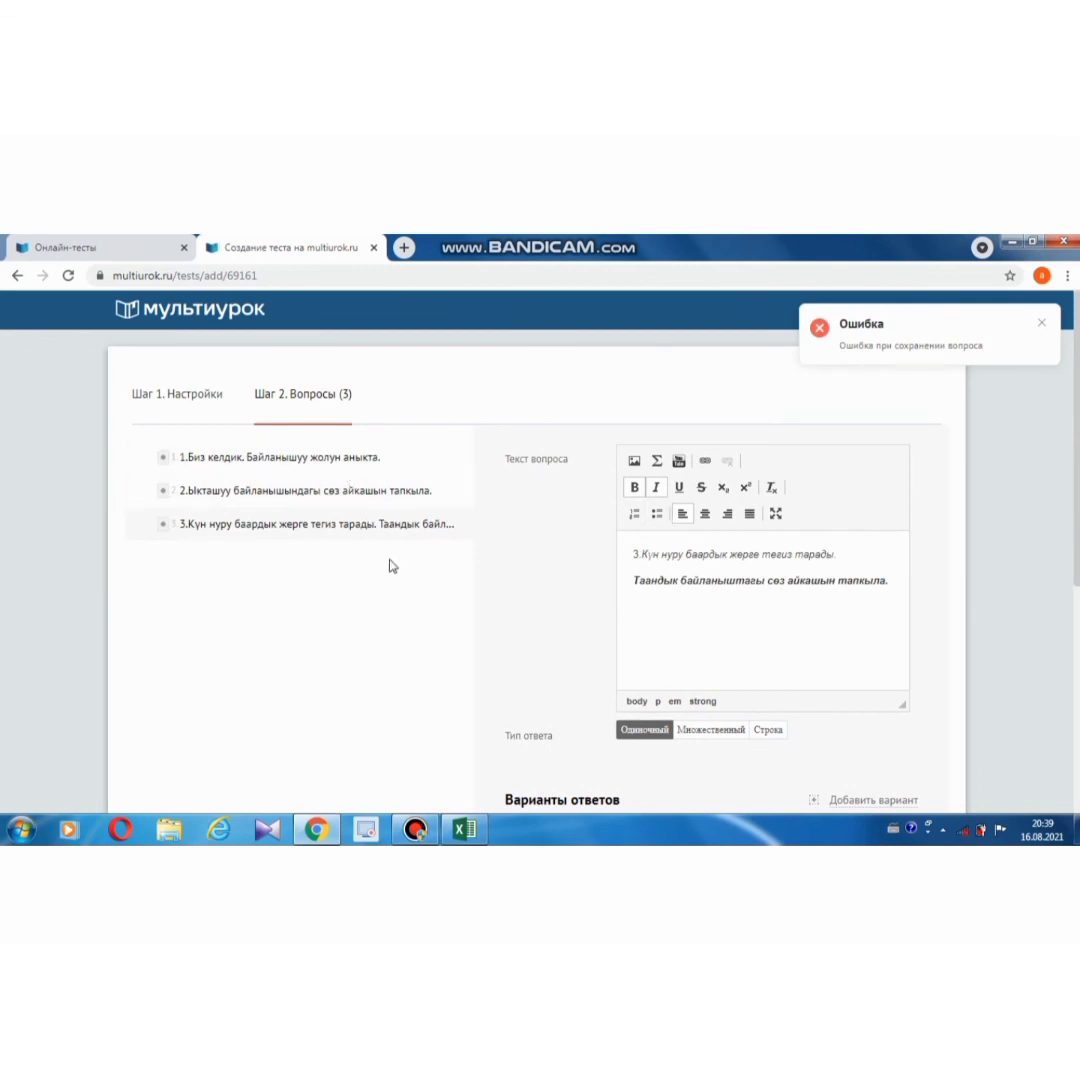
pyautogui.scroll(-3, 650, 743)
pyautogui.scroll(3, 658, 661)
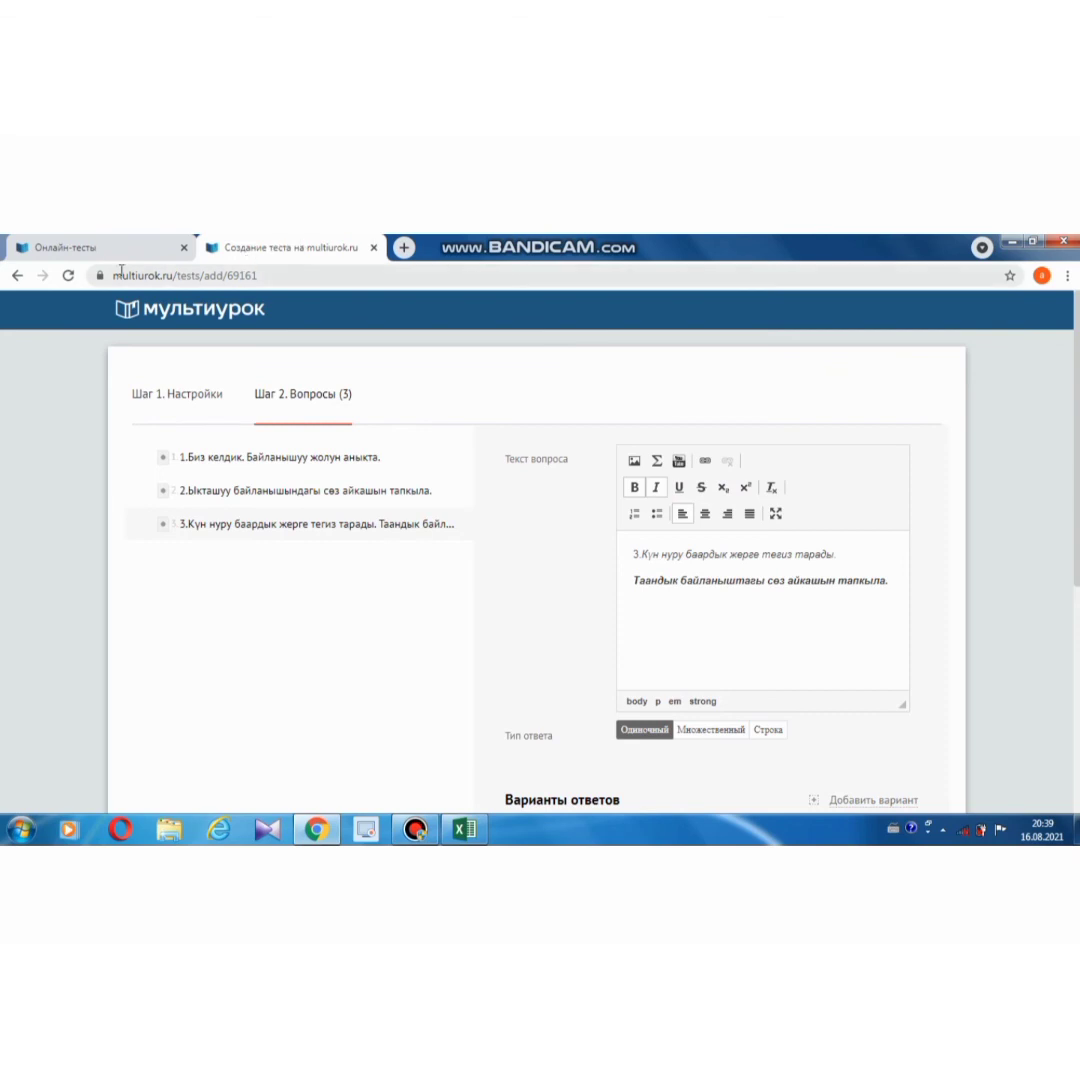
# Close the test editor and return to the updated list of online tests containing "Сөз айкаштарынын байланышуу жолдору"
pyautogui.click(373, 247)
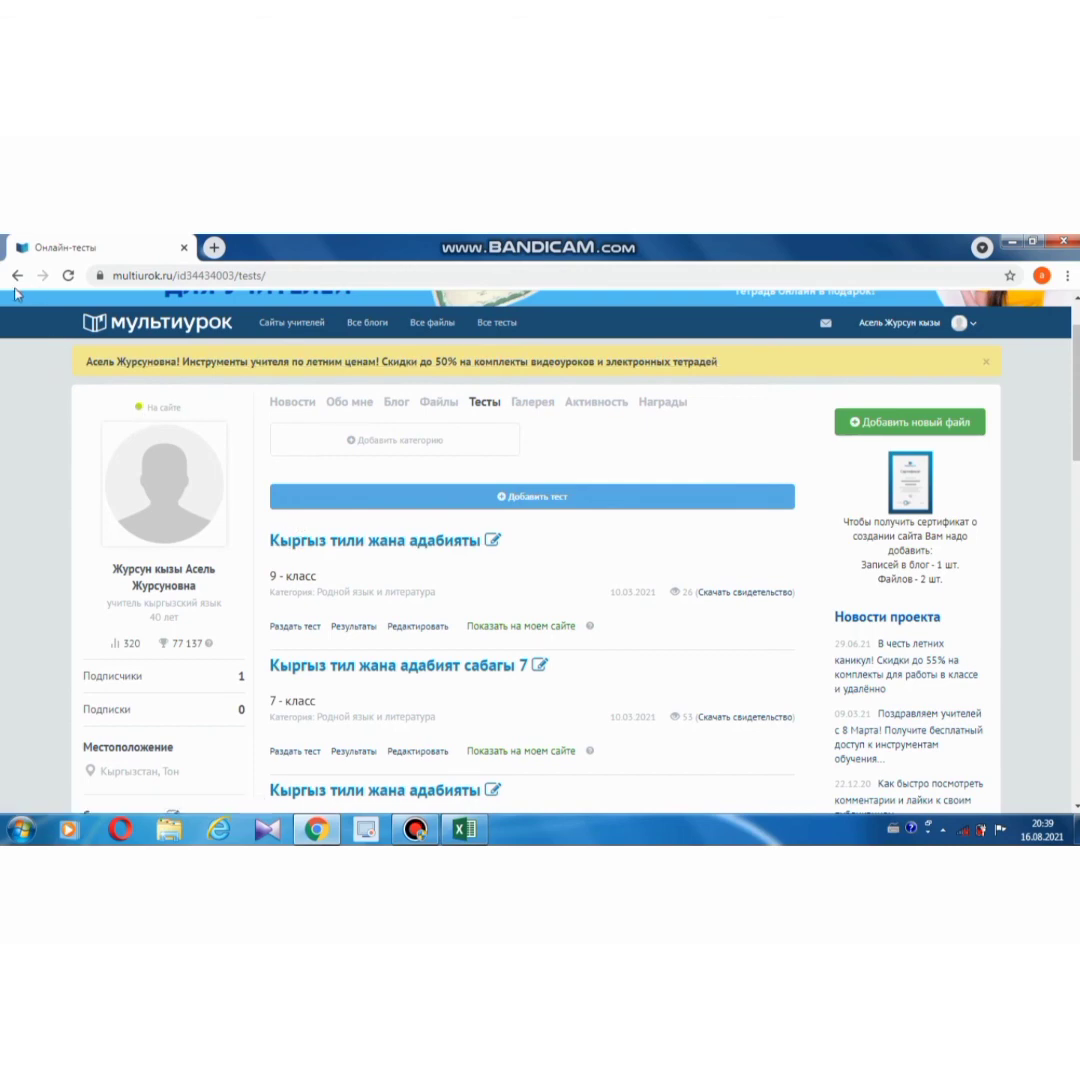
pyautogui.click(17, 279)
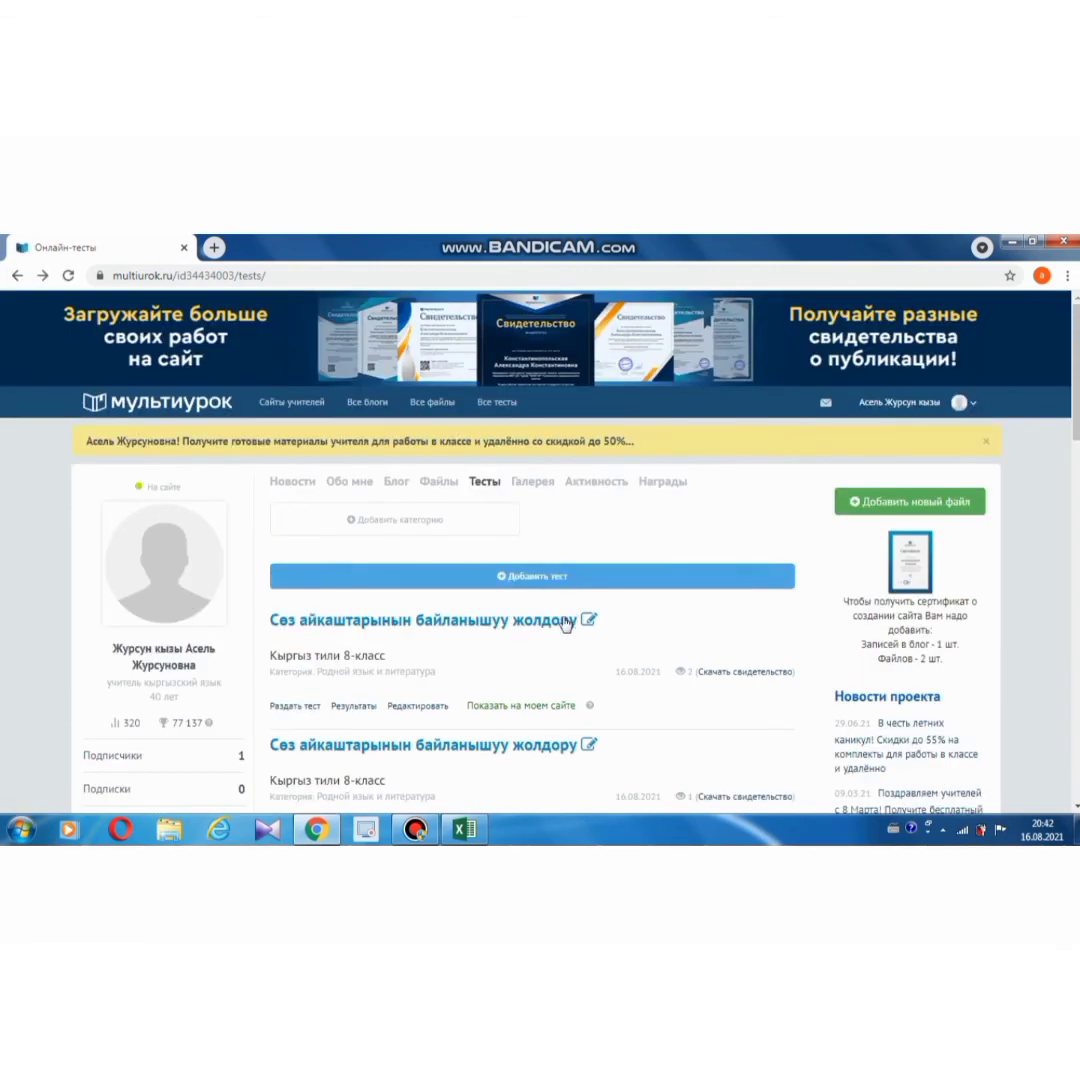
pyautogui.scroll(-1, 322, 540)
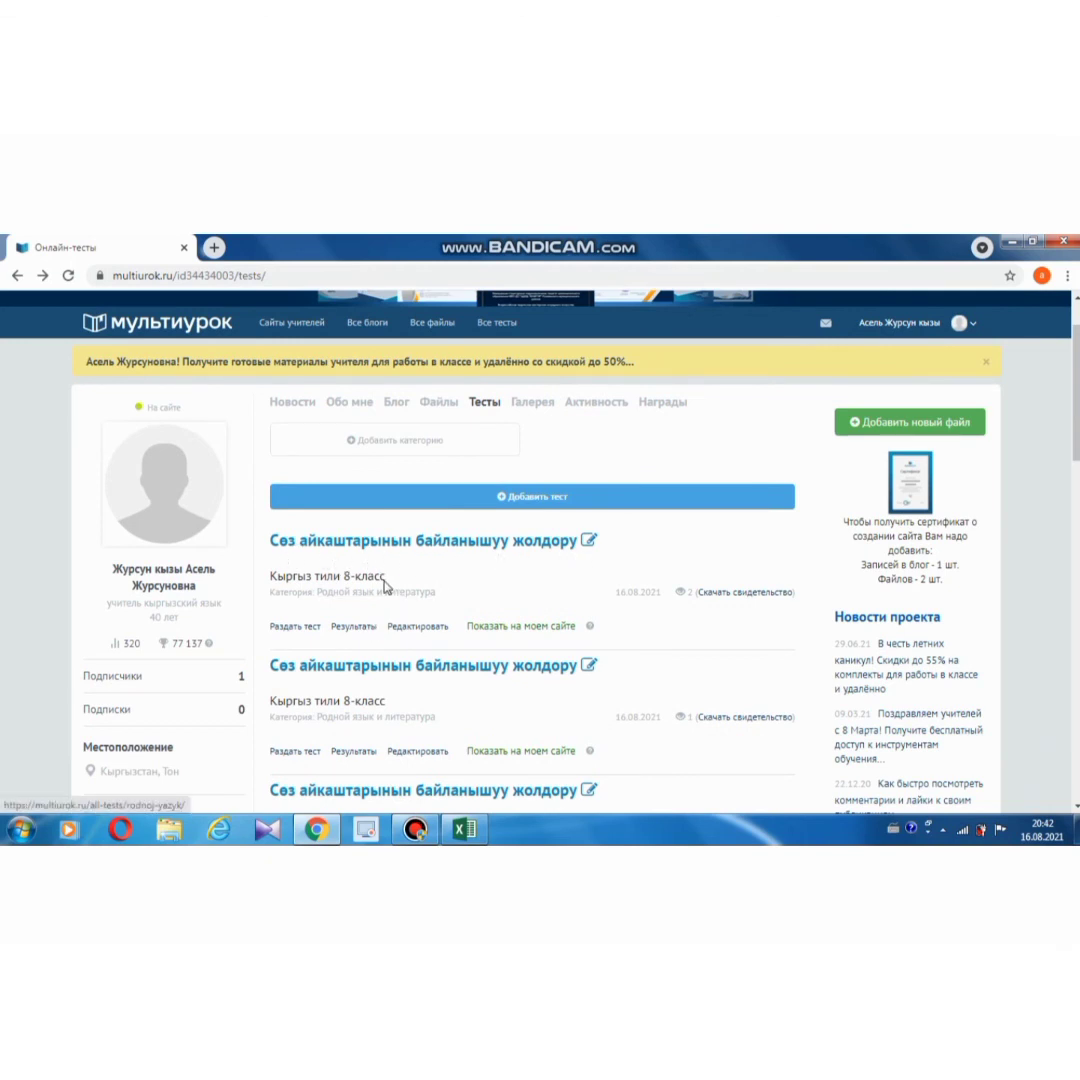
# Copy the sharing link of the newest "Сөз айкаштарынын байланышуу жолдору" test and close the link window
pyautogui.click(292, 630)
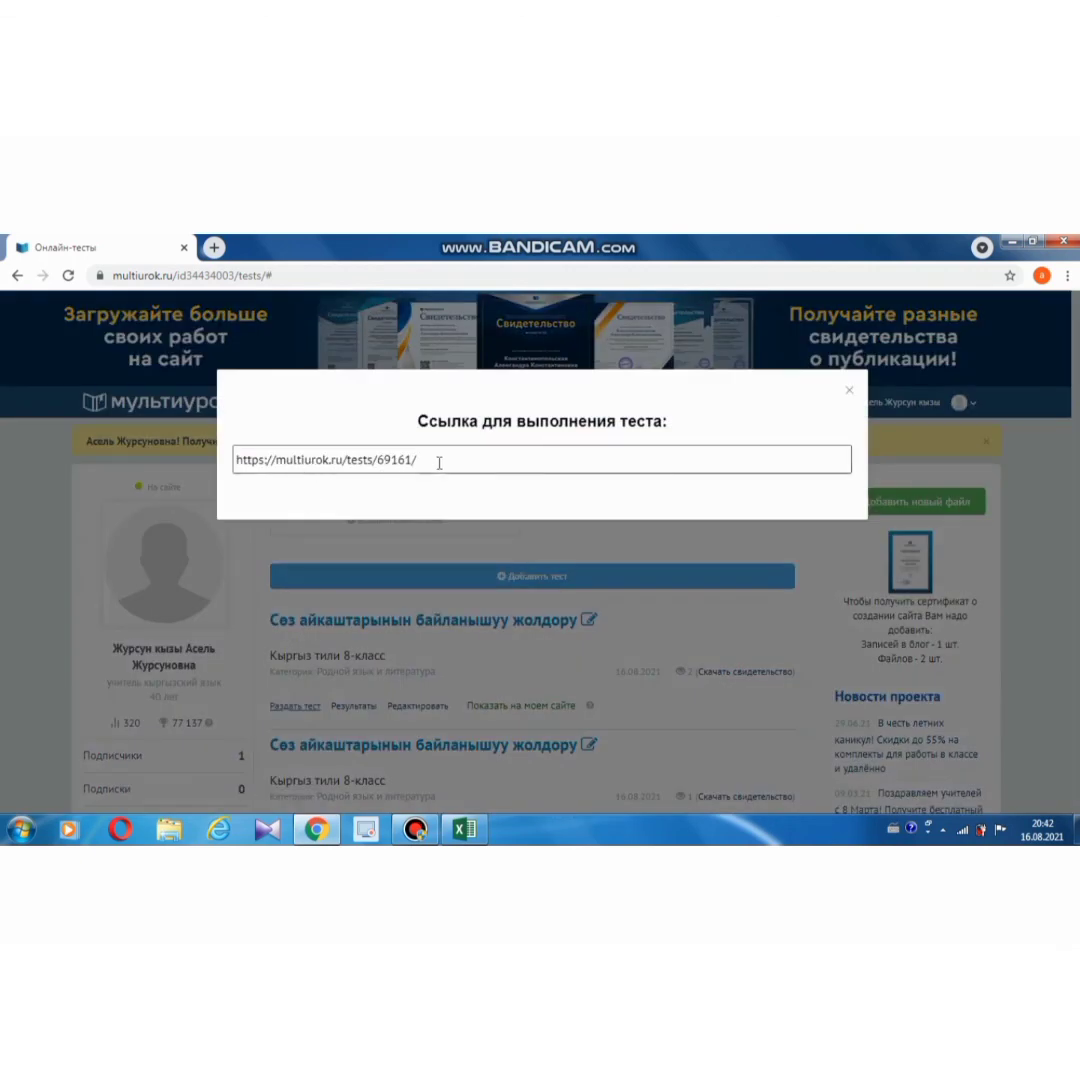
pyautogui.moveTo(236, 460); pyautogui.dragTo(434, 458)
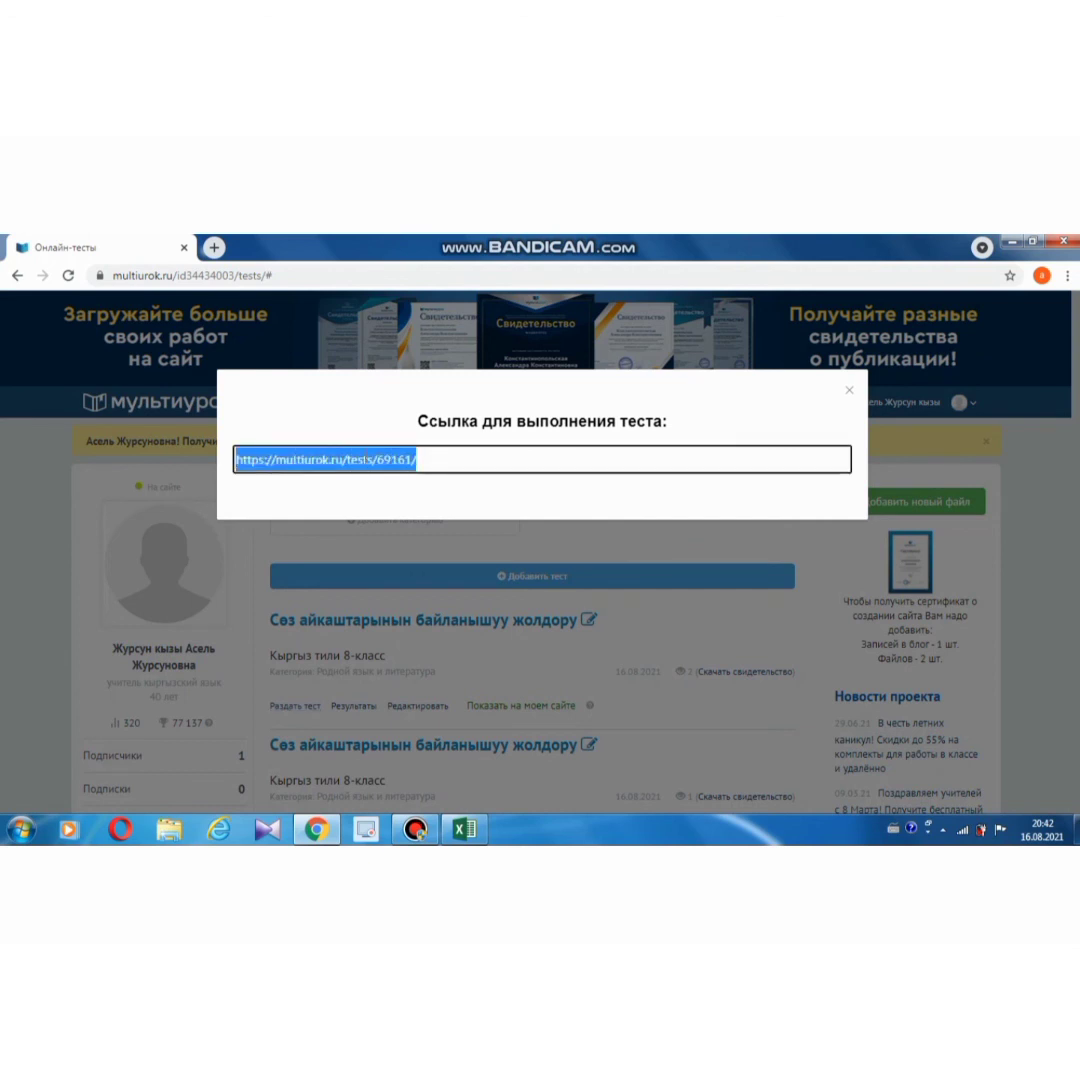
pyautogui.rightClick(366, 465)
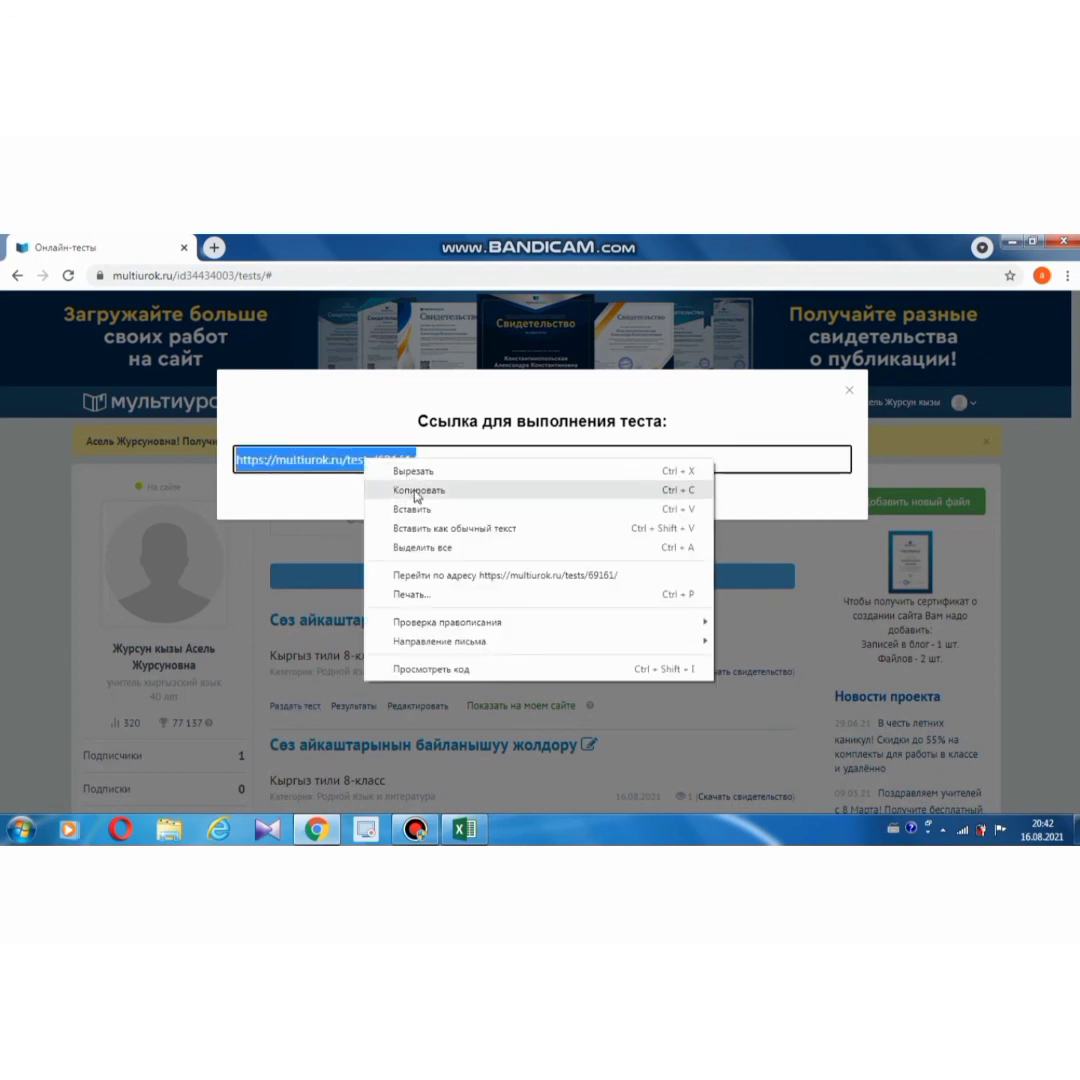
pyautogui.click(415, 491)
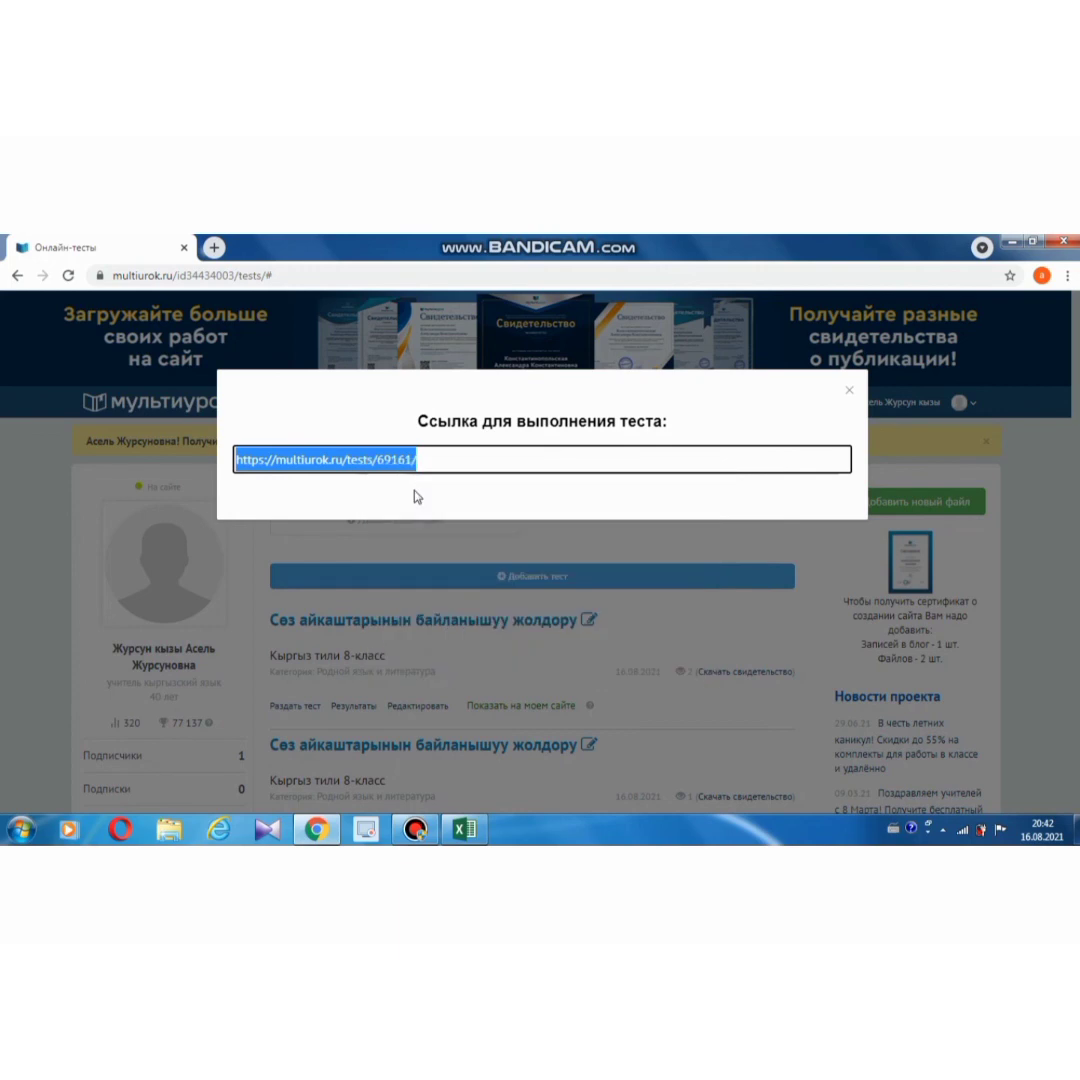
pyautogui.click(849, 396)
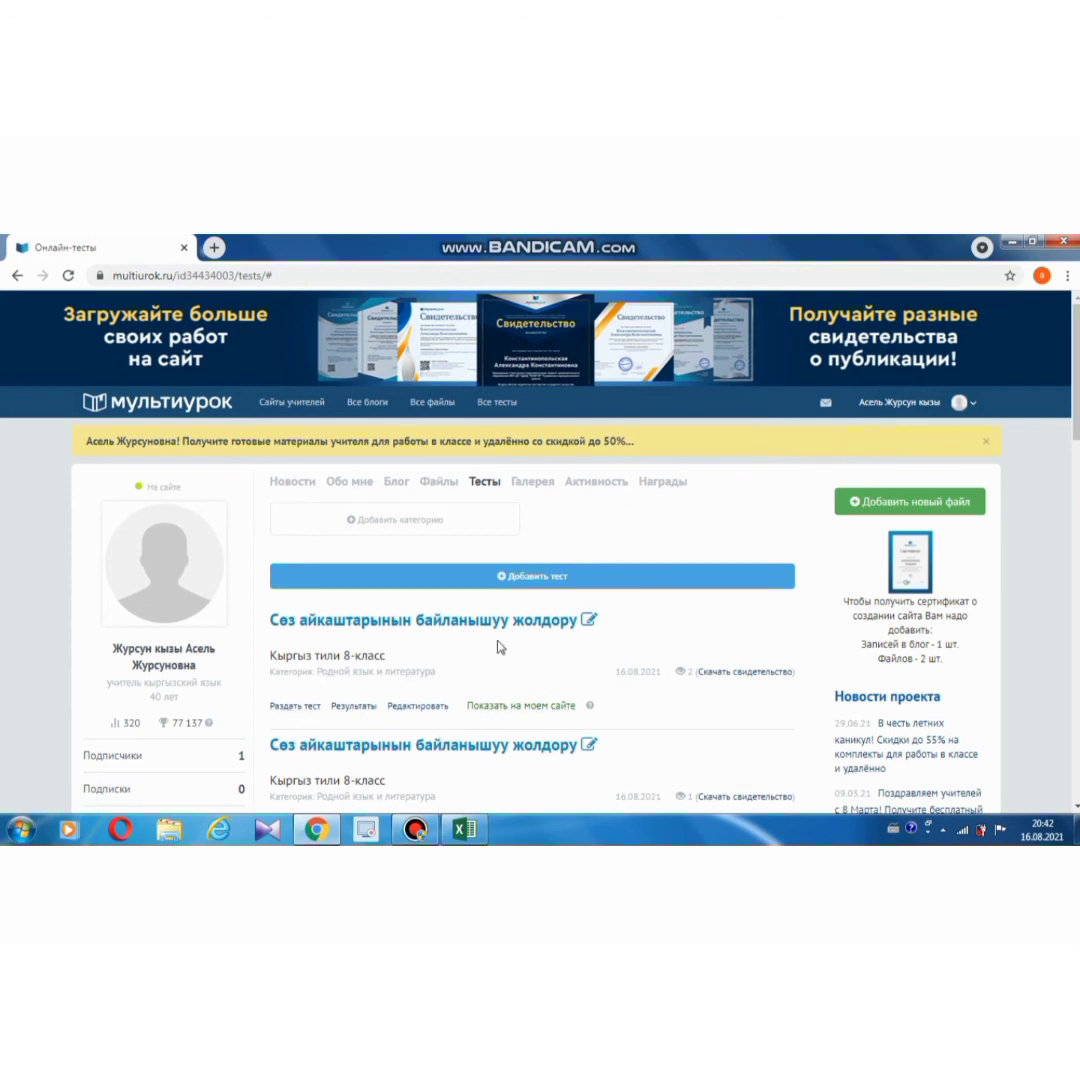
# View the newest test's results page and its editing page, closing each to return to the test list
pyautogui.click(366, 712)
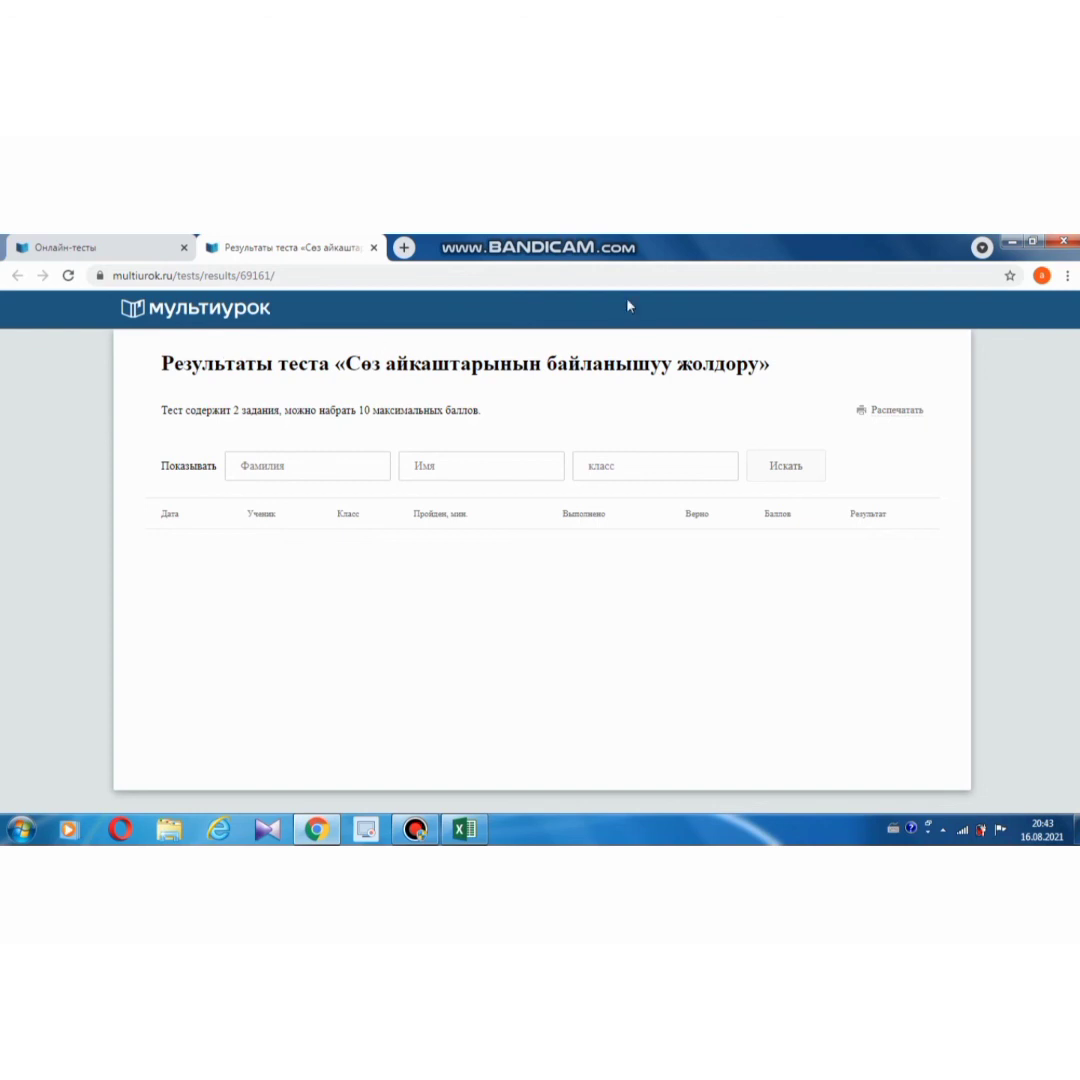
pyautogui.click(374, 248)
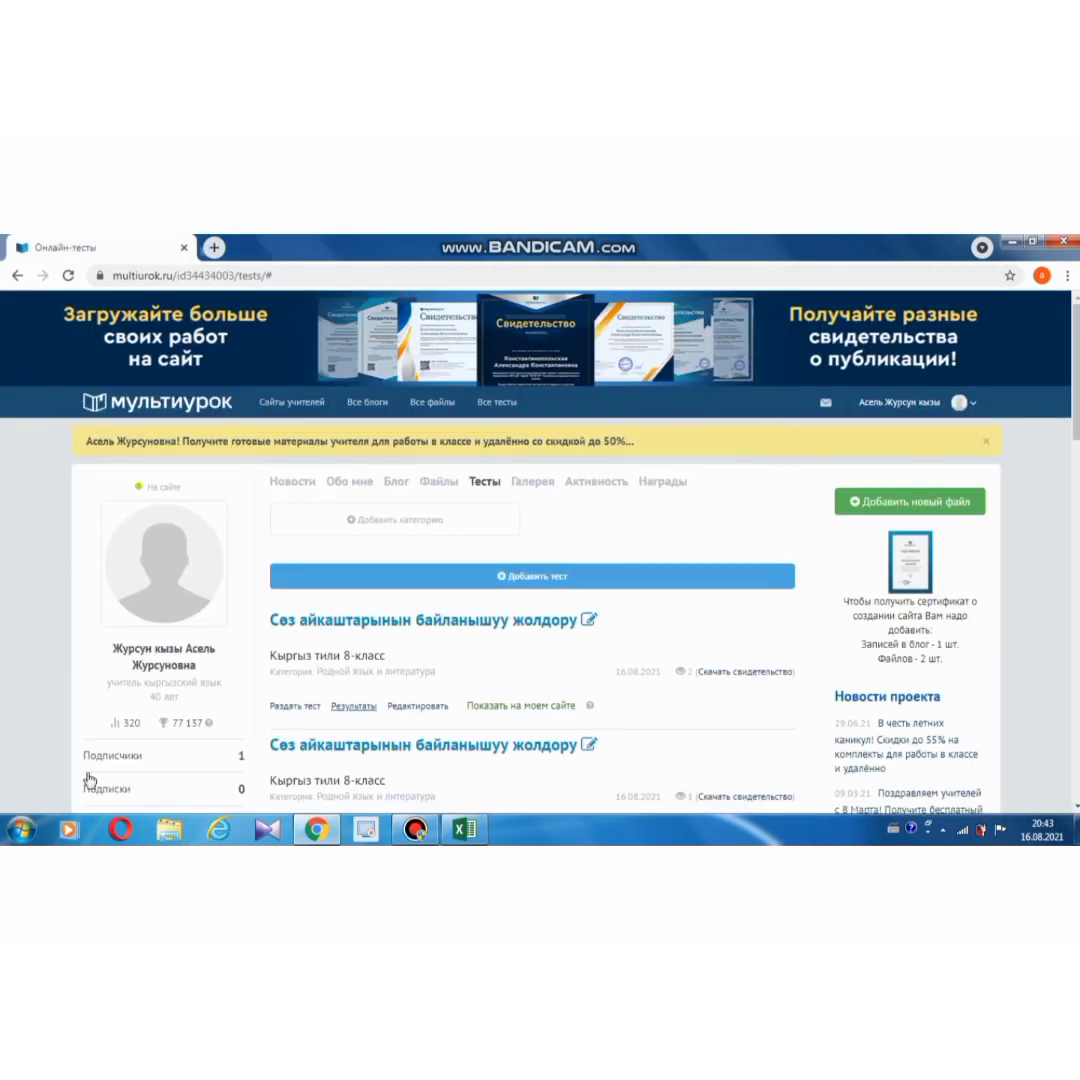
pyautogui.click(401, 707)
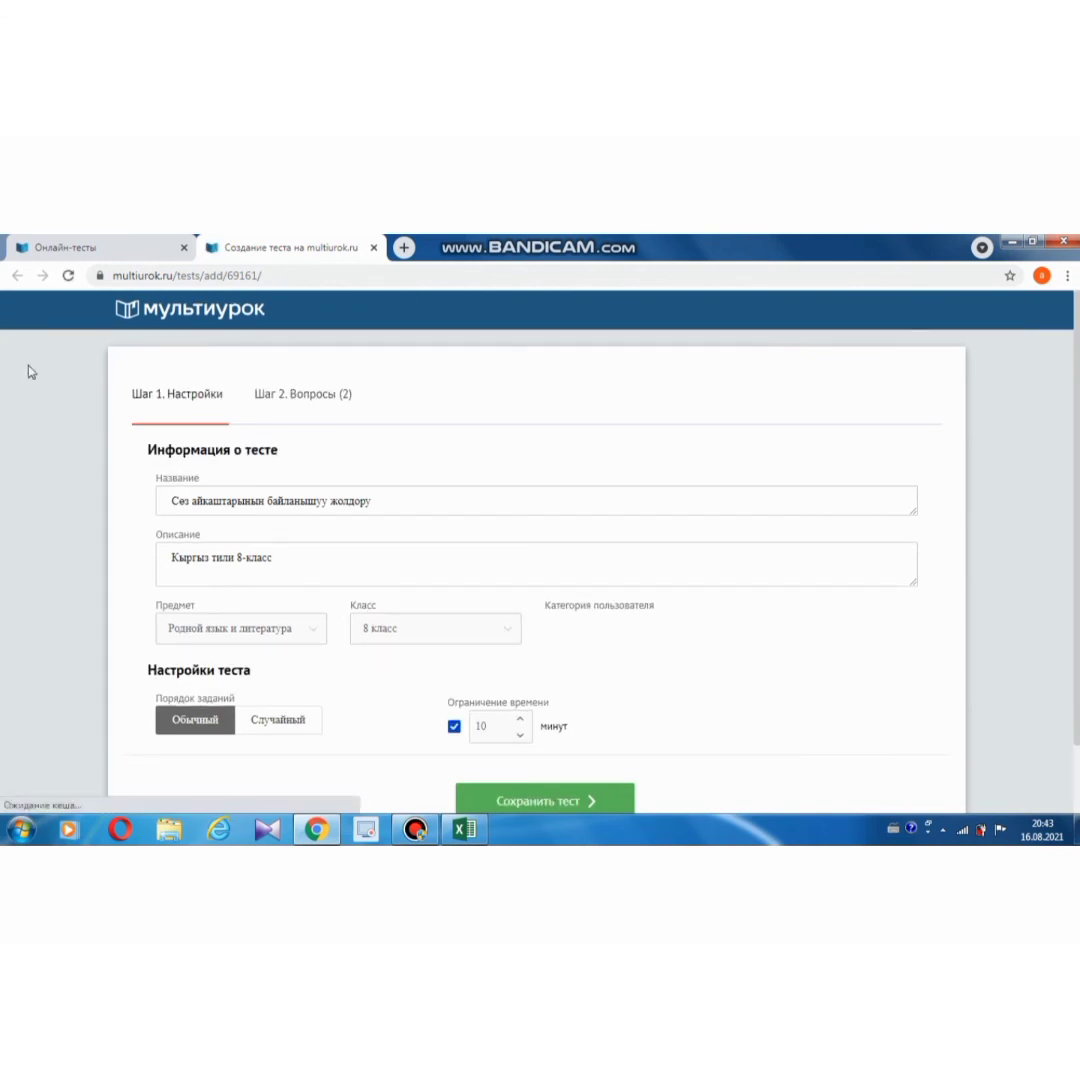
pyautogui.click(374, 247)
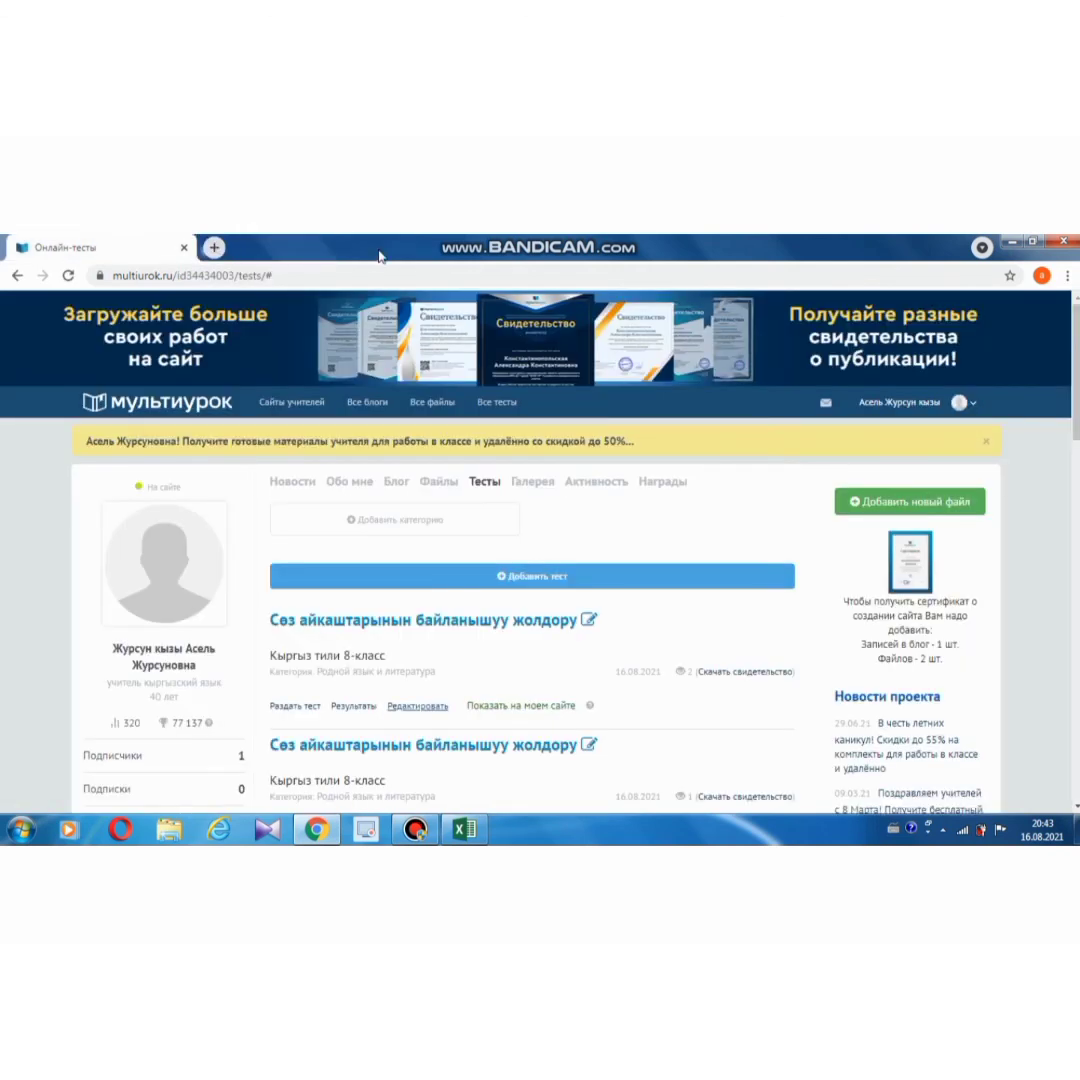
# Make the newest "Сөз айкаштарынын байланышуу жолдору" test visible on the teacher's own site
pyautogui.click(519, 708)
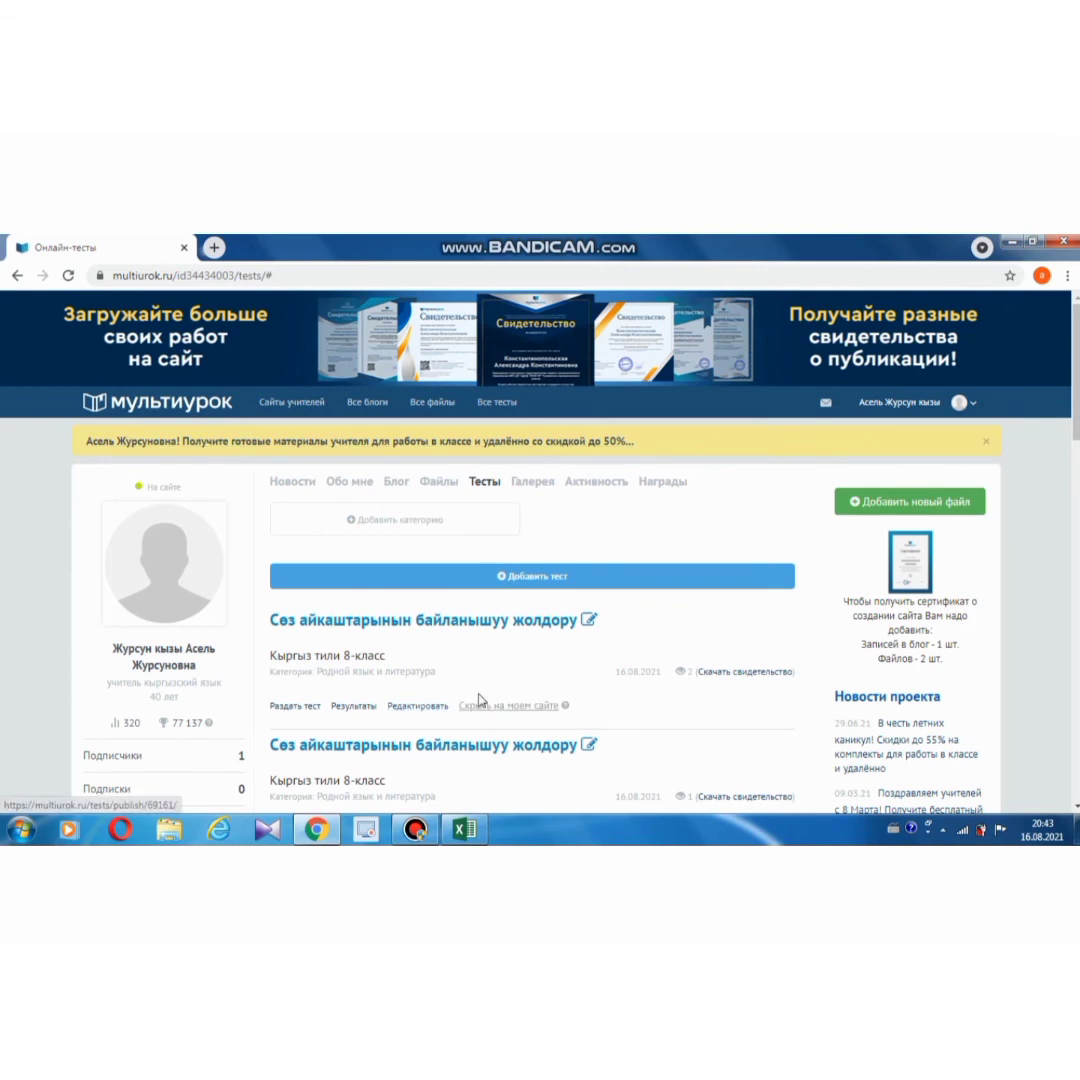
pyautogui.scroll(-1, 480, 700)
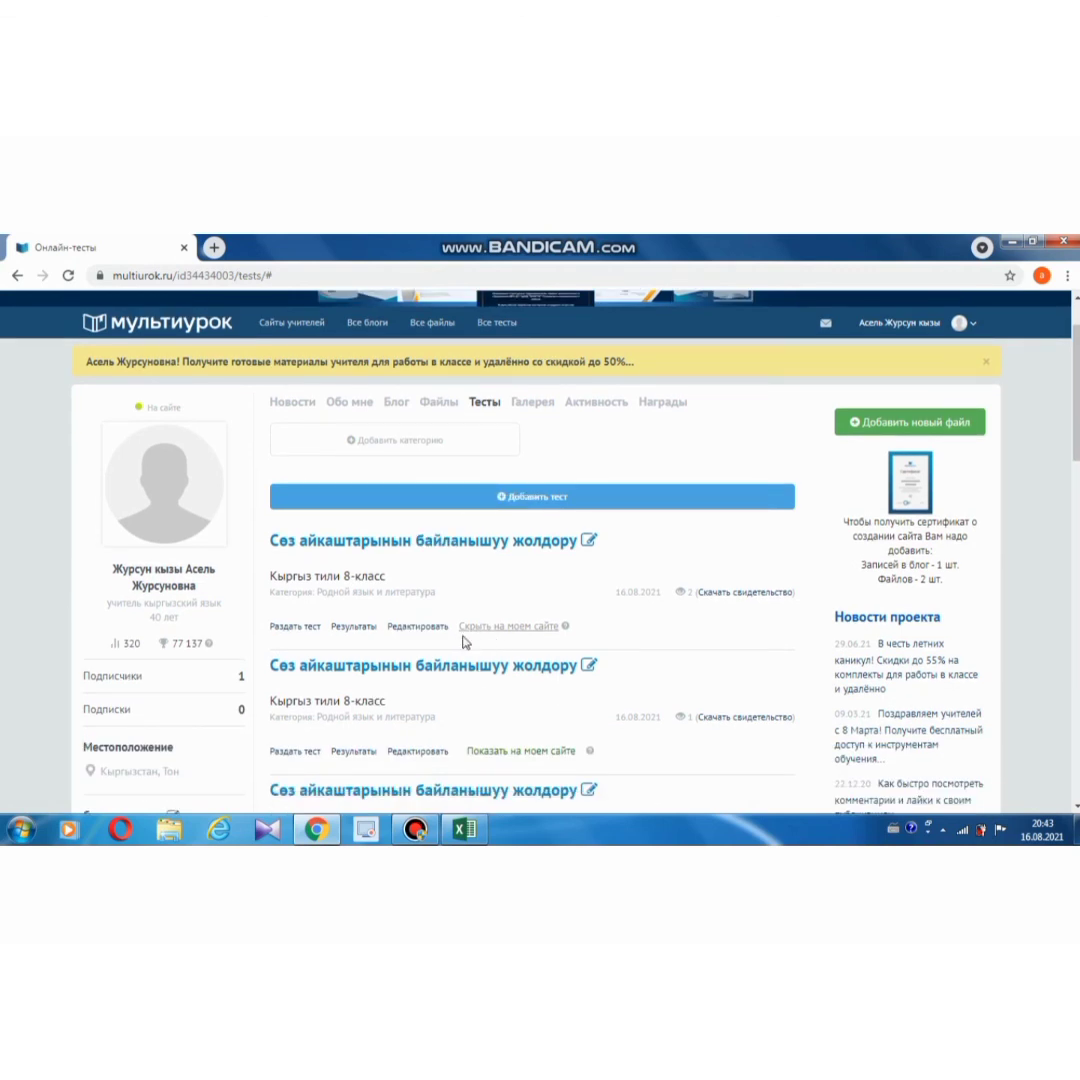